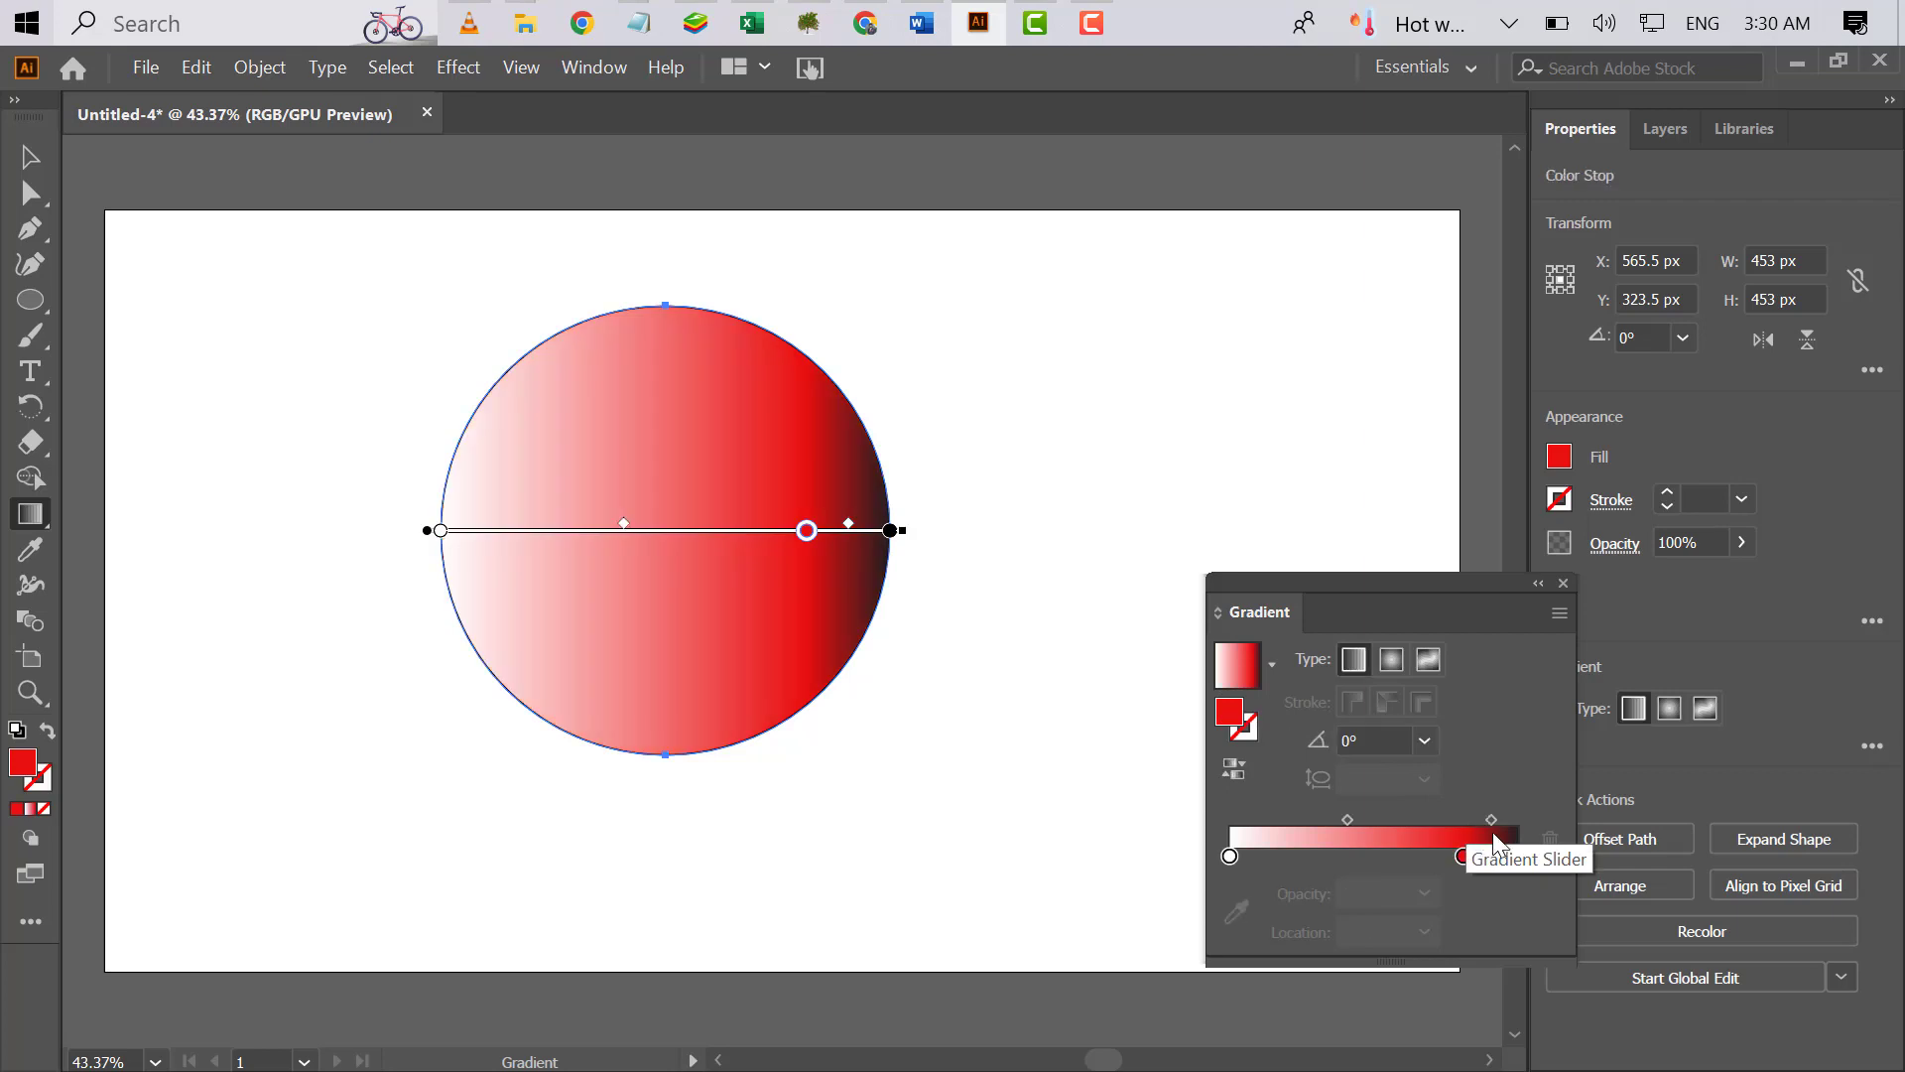
# - Remove the circle gradient's black stop, make the gradient radial, and move the white stop to about 86% for a red rim
pyautogui.click(1514, 855)
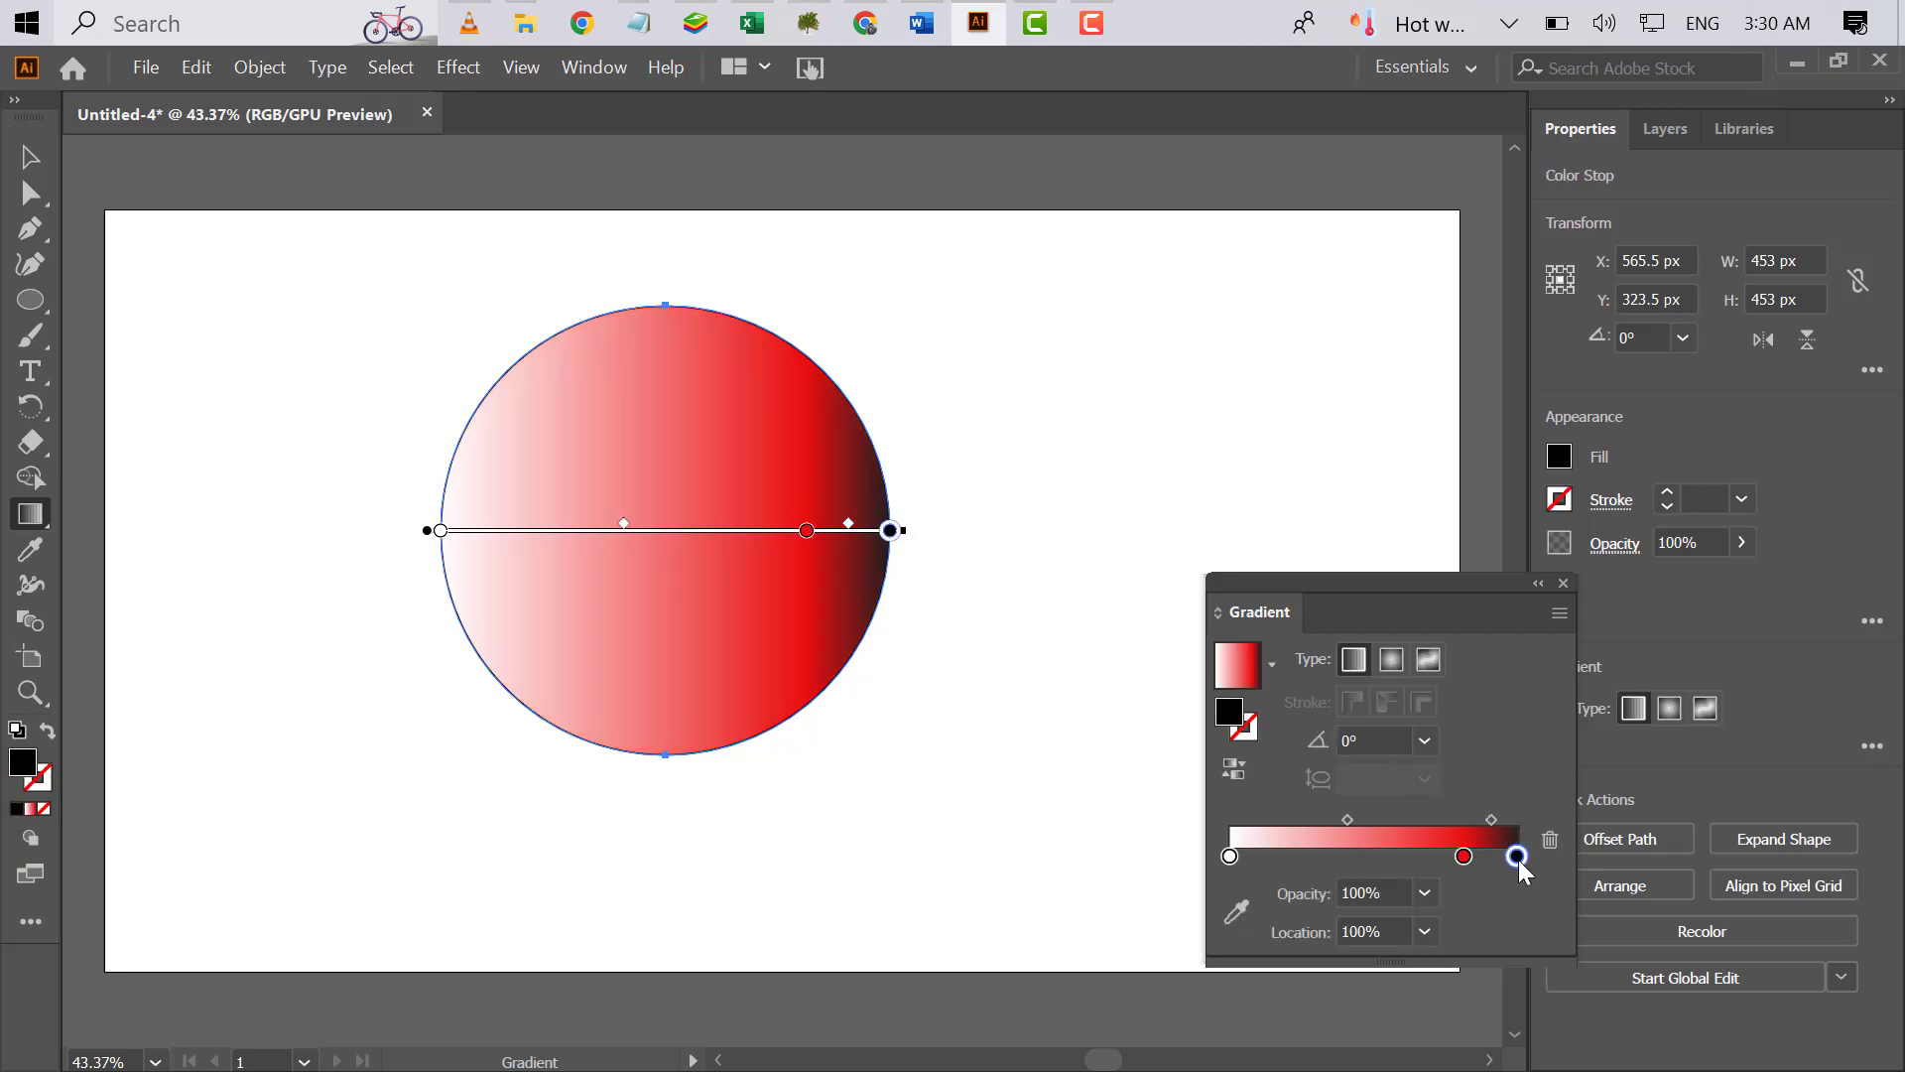
pyautogui.moveTo(1518, 859); pyautogui.dragTo(1524, 873)
pyautogui.click(1392, 659)
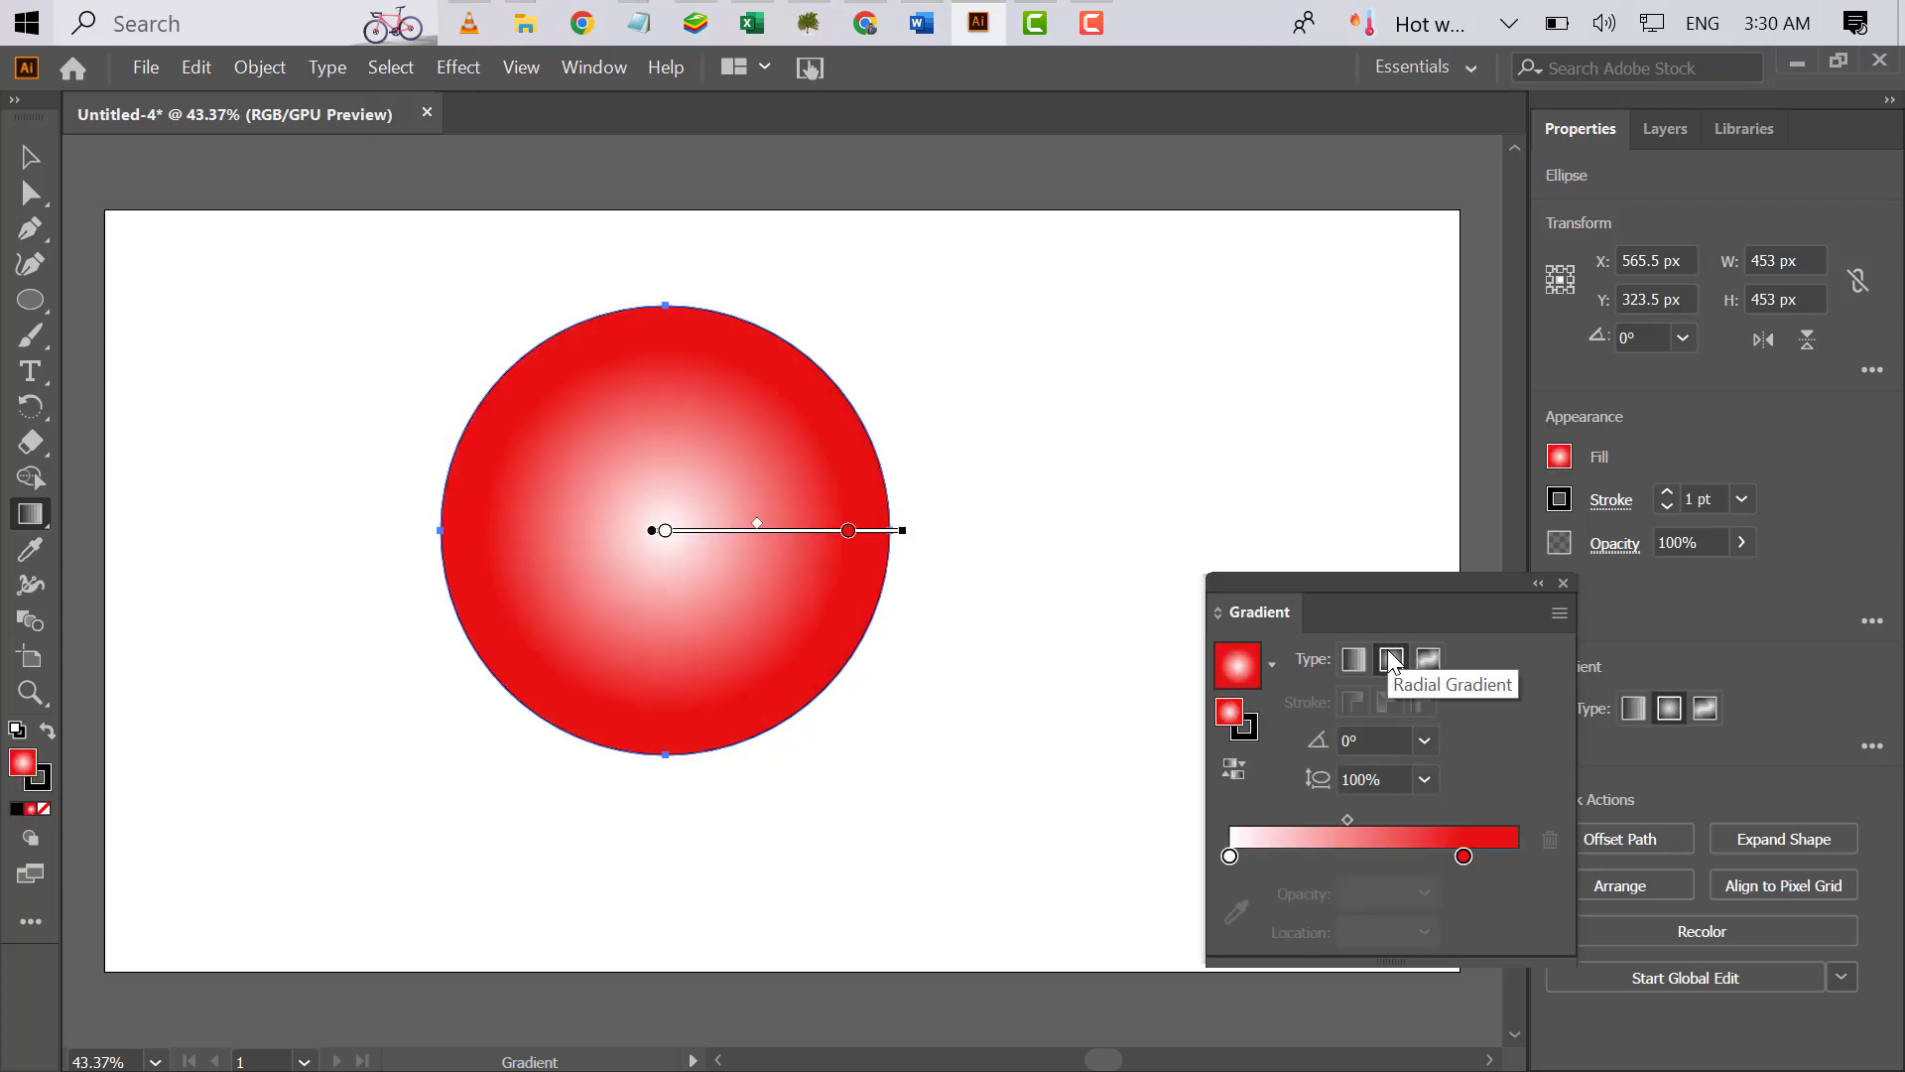
pyautogui.moveTo(674, 541)
pyautogui.mouseDown()
pyautogui.moveTo(808, 557)
pyautogui.moveTo(923, 530)
pyautogui.moveTo(833, 533)
pyautogui.moveTo(860, 534)
pyautogui.mouseUp()
pyautogui.click(815, 534)
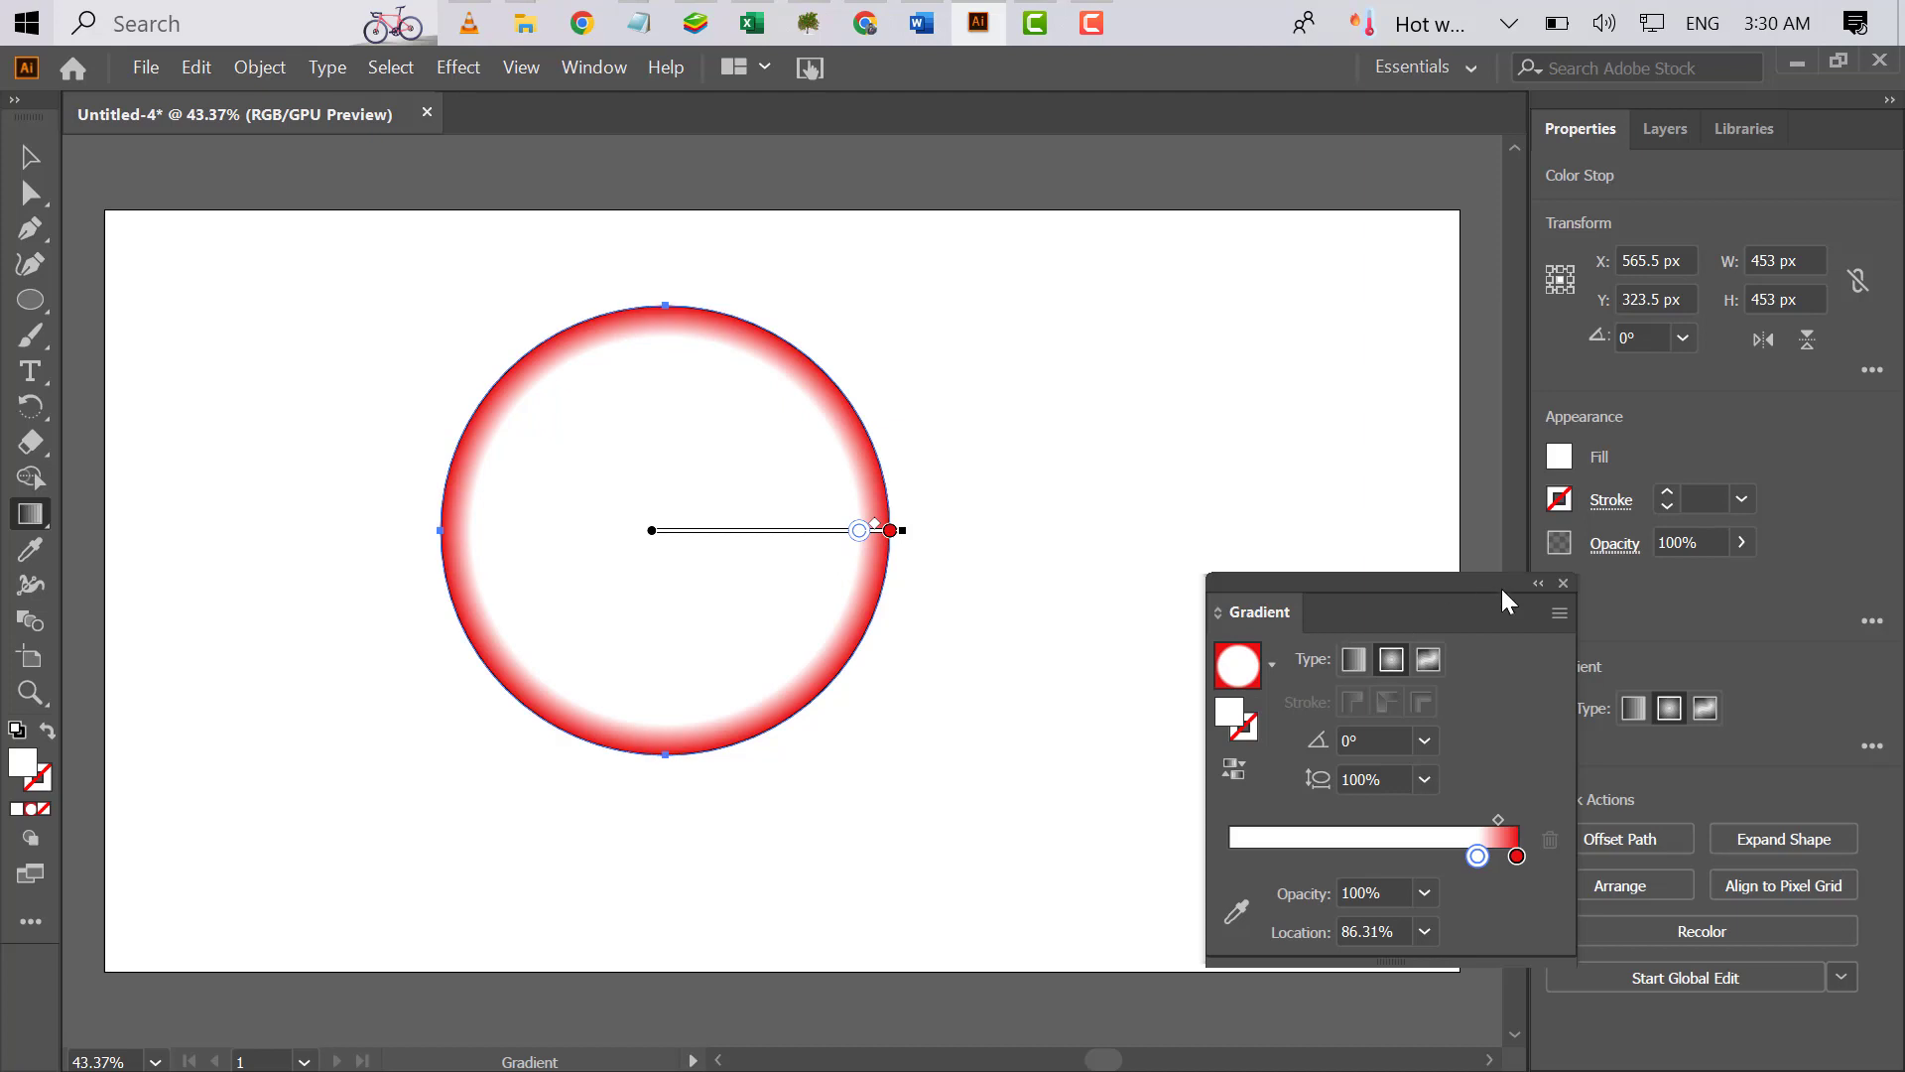
pyautogui.click(1562, 585)
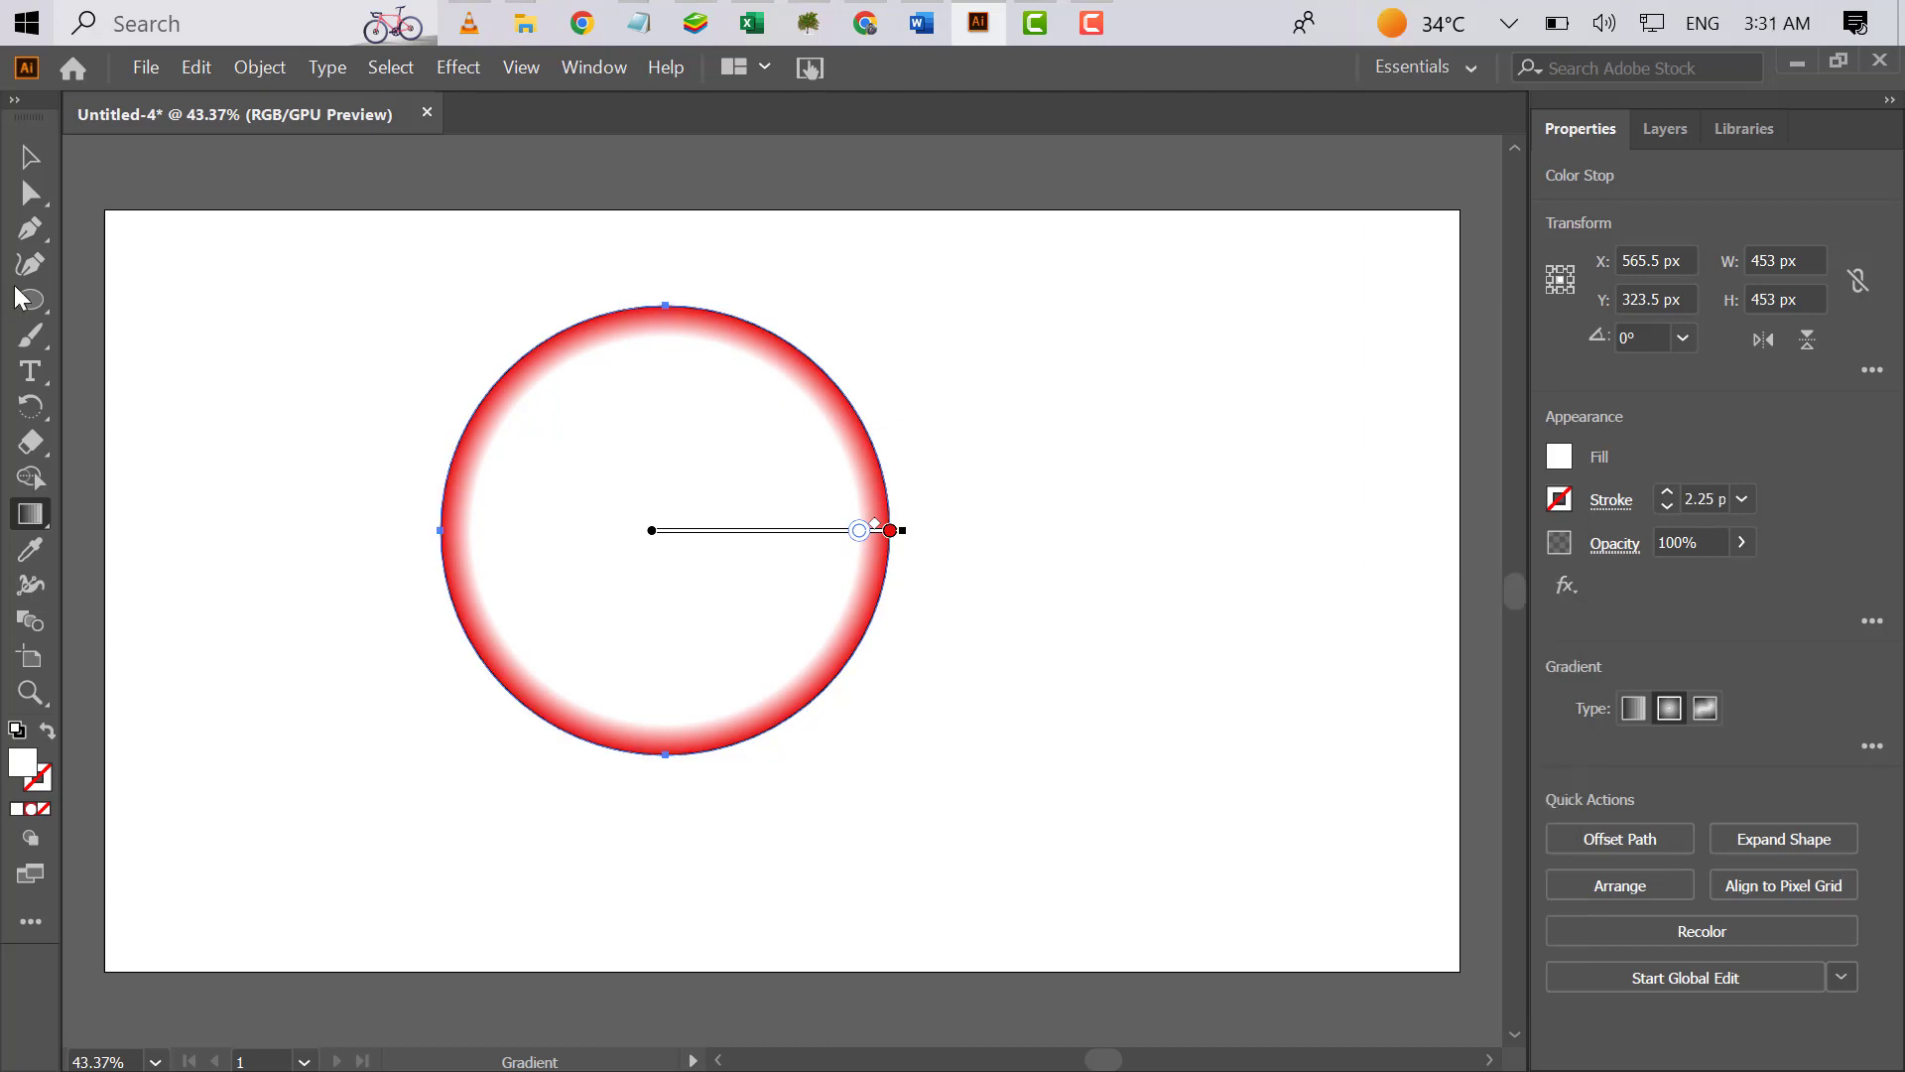
# - Set the circle's black stroke weight to 3 pt and deselect it
pyautogui.click(27, 157)
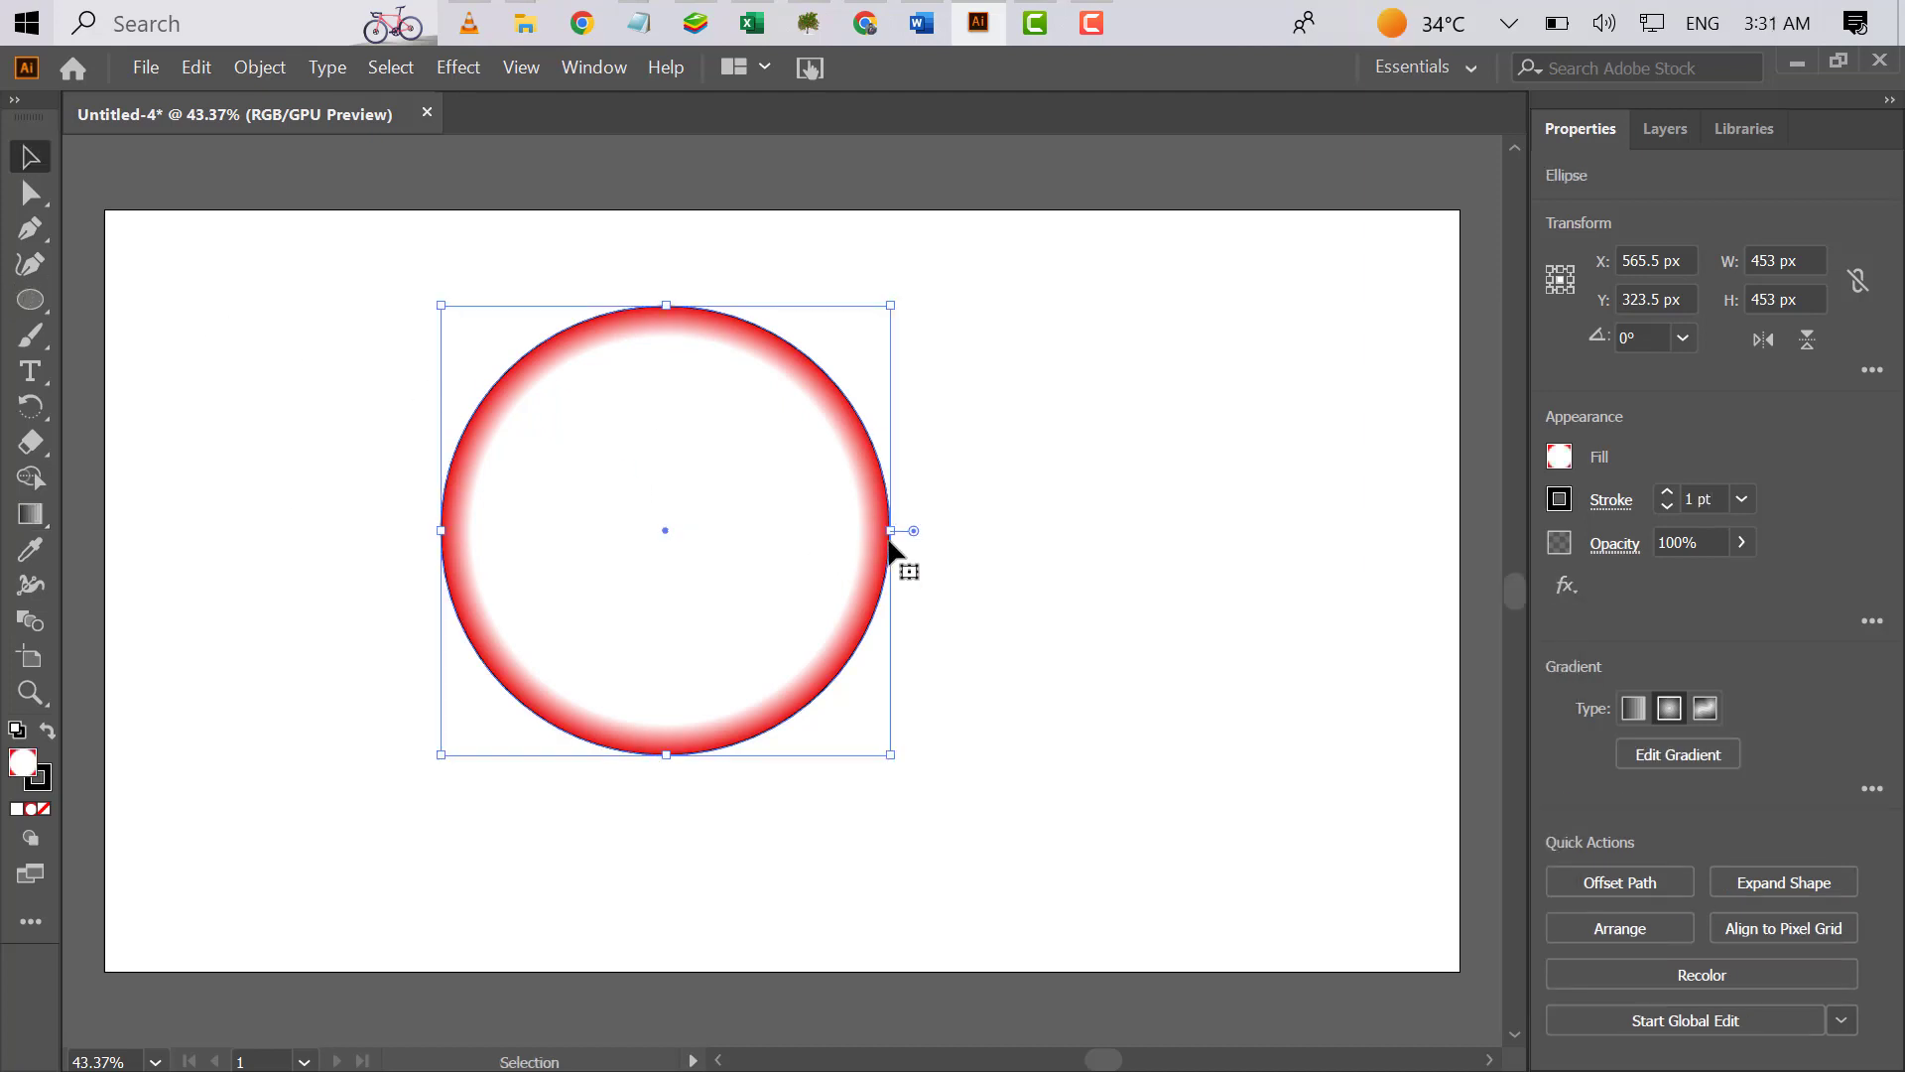
pyautogui.click(1665, 492)
pyautogui.click(1664, 492)
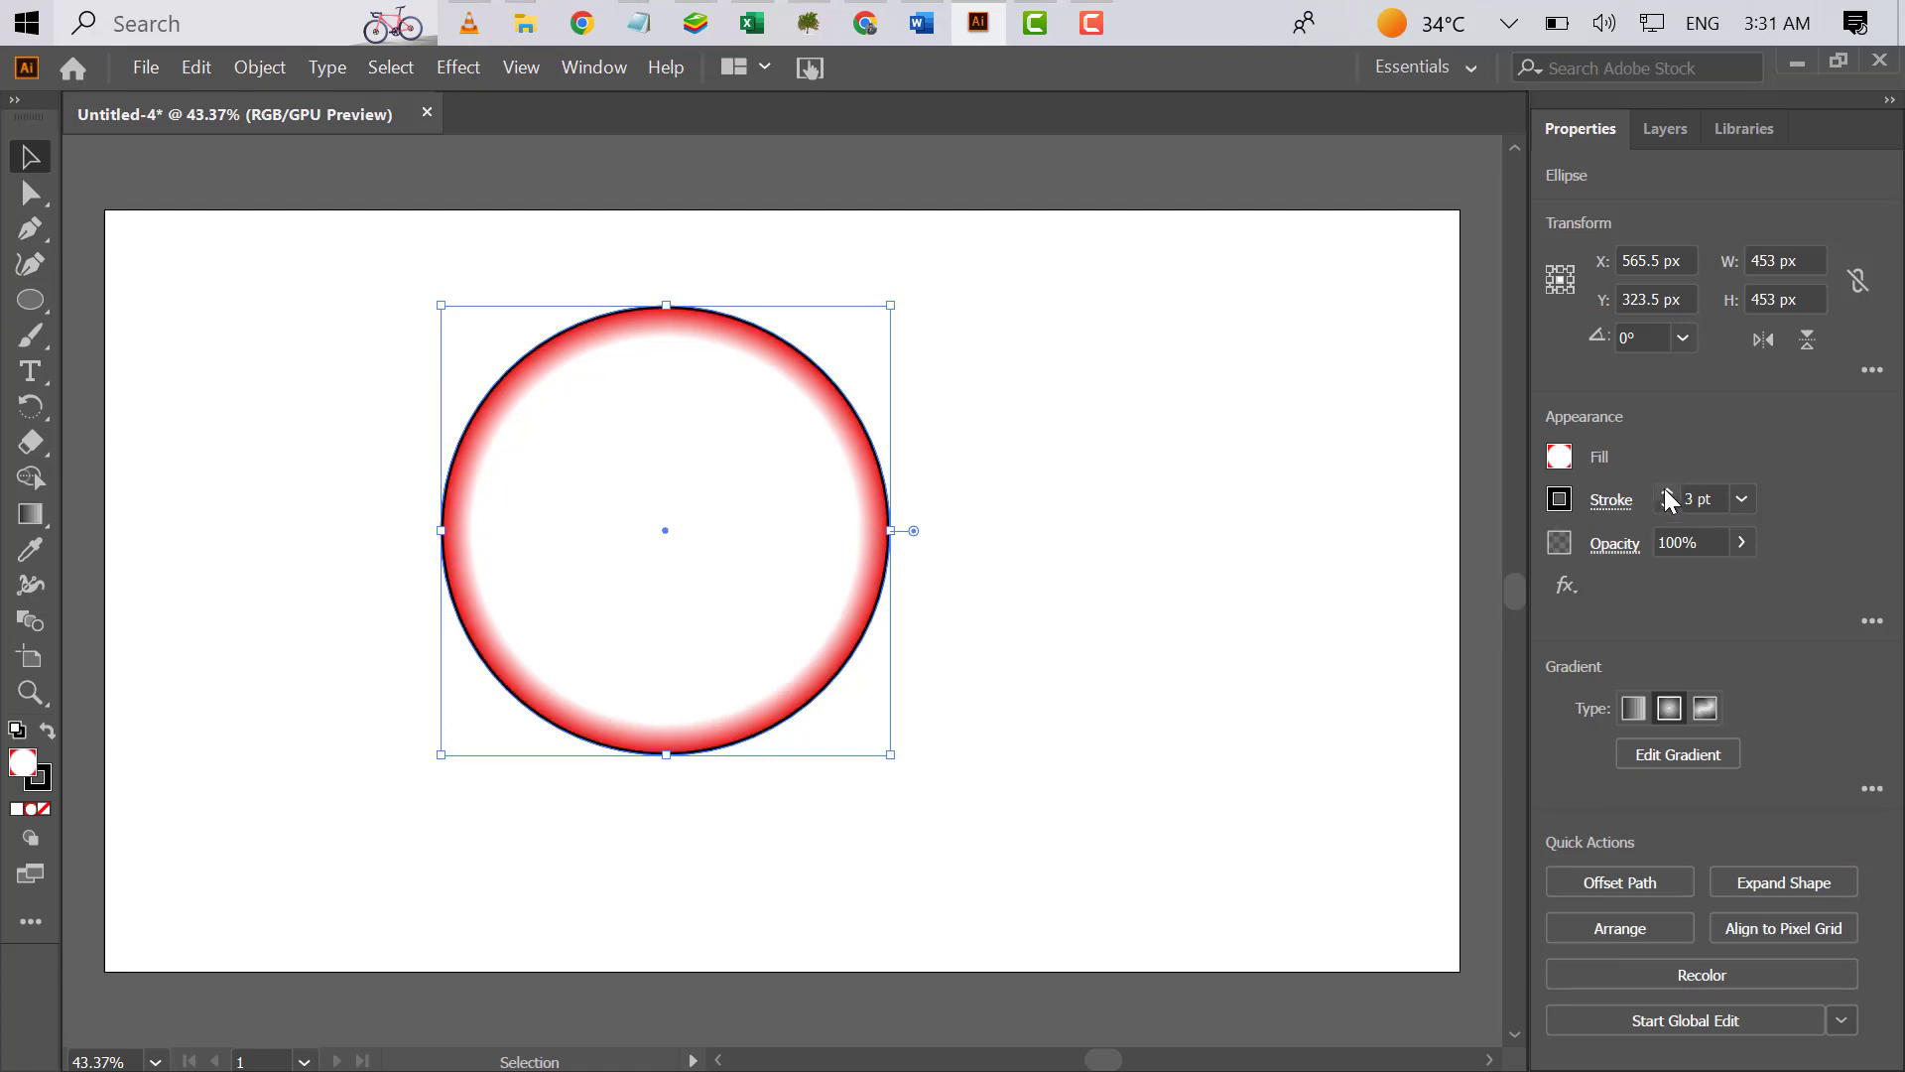
pyautogui.click(994, 538)
# - Draw a circle about 389 px wide centred inside the red ring, with plain white fill and no stroke
pyautogui.click(23, 302)
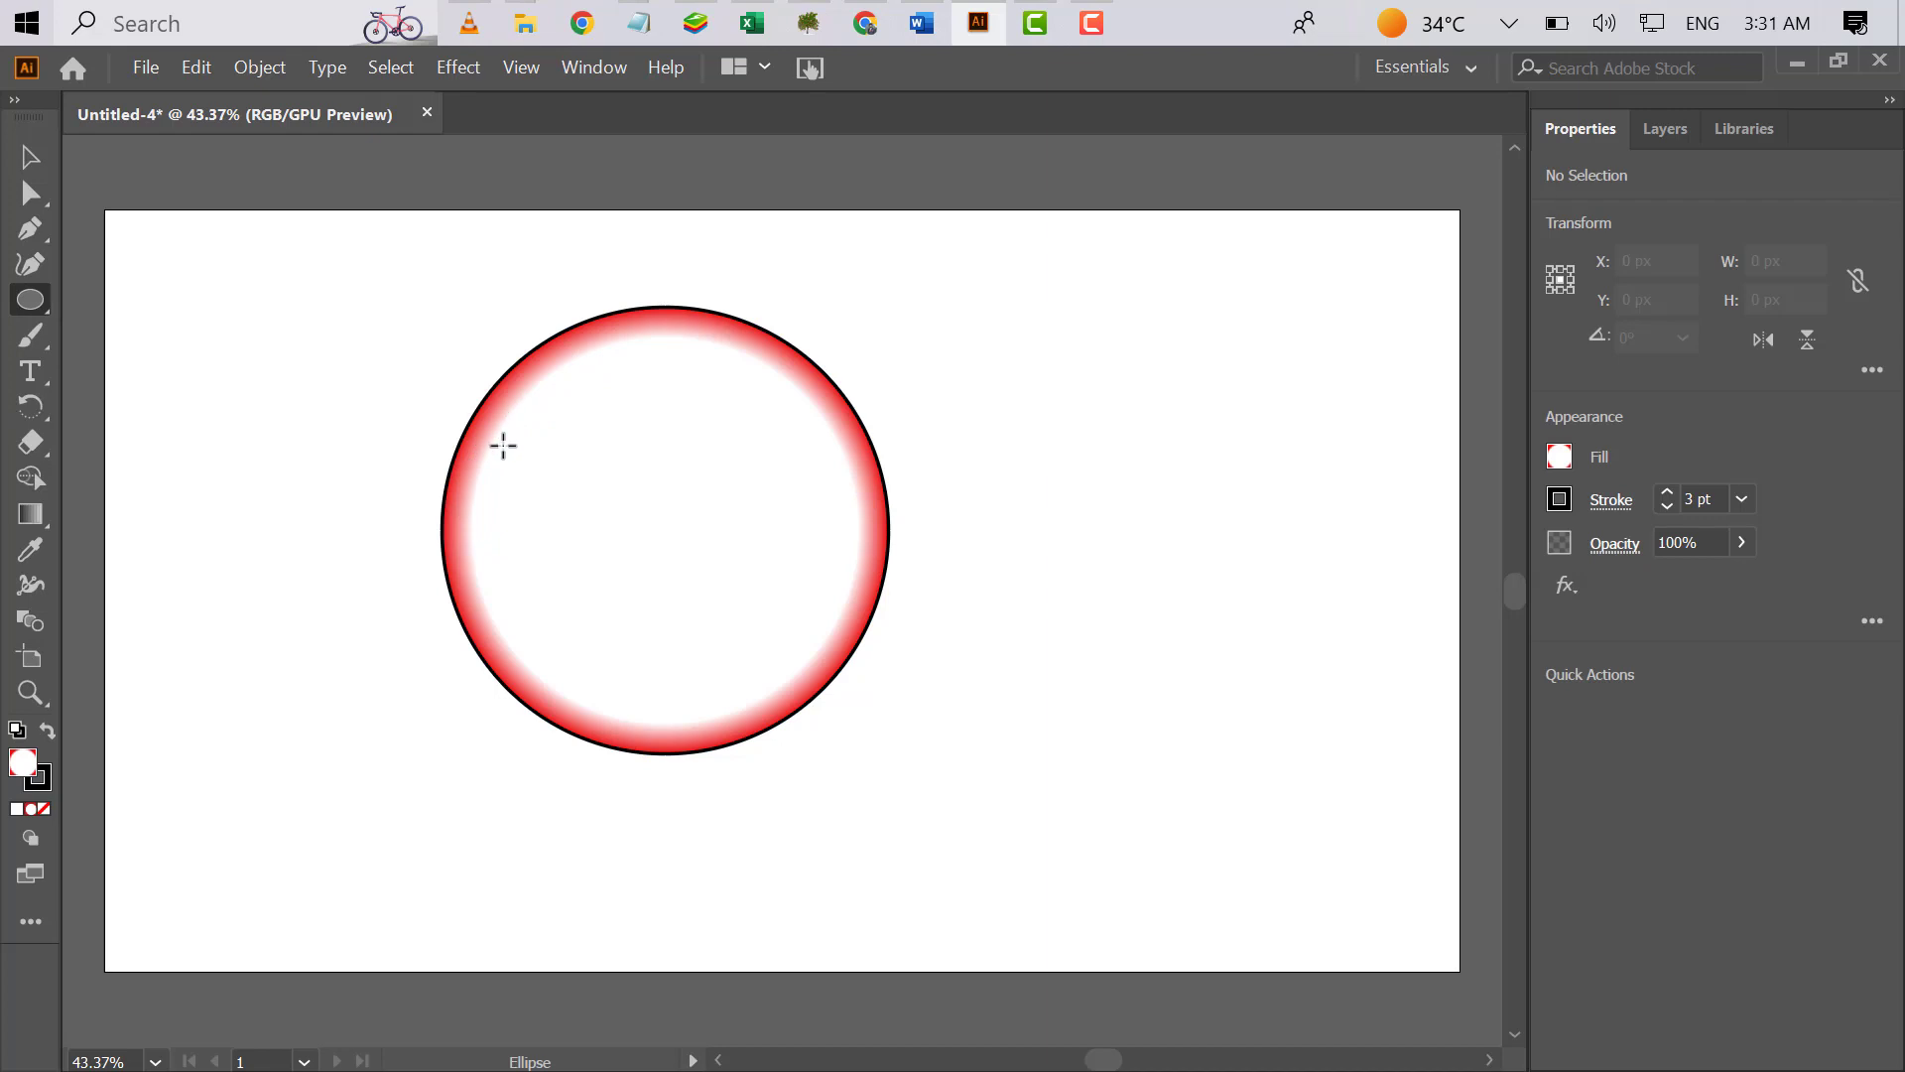
pyautogui.moveTo(483, 479); pyautogui.dragTo(869, 802)
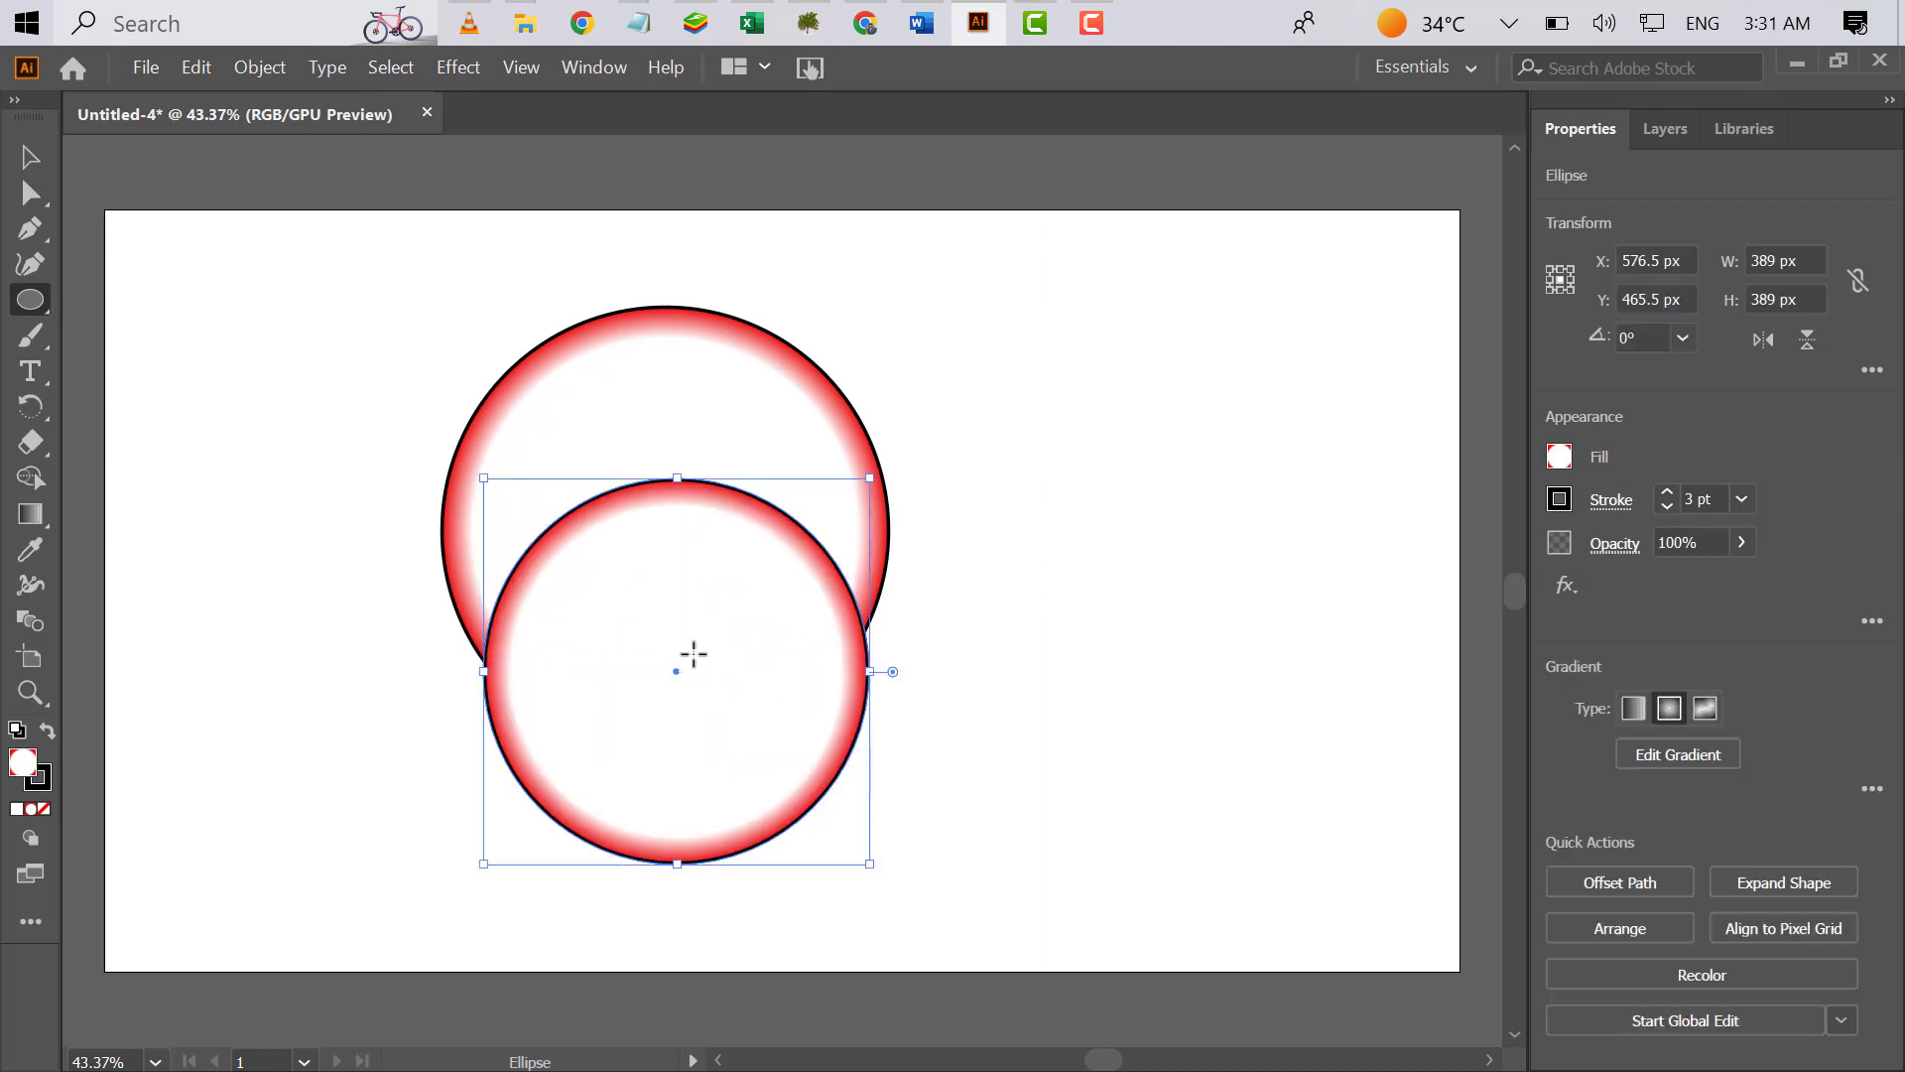
pyautogui.moveTo(676, 673); pyautogui.dragTo(665, 532)
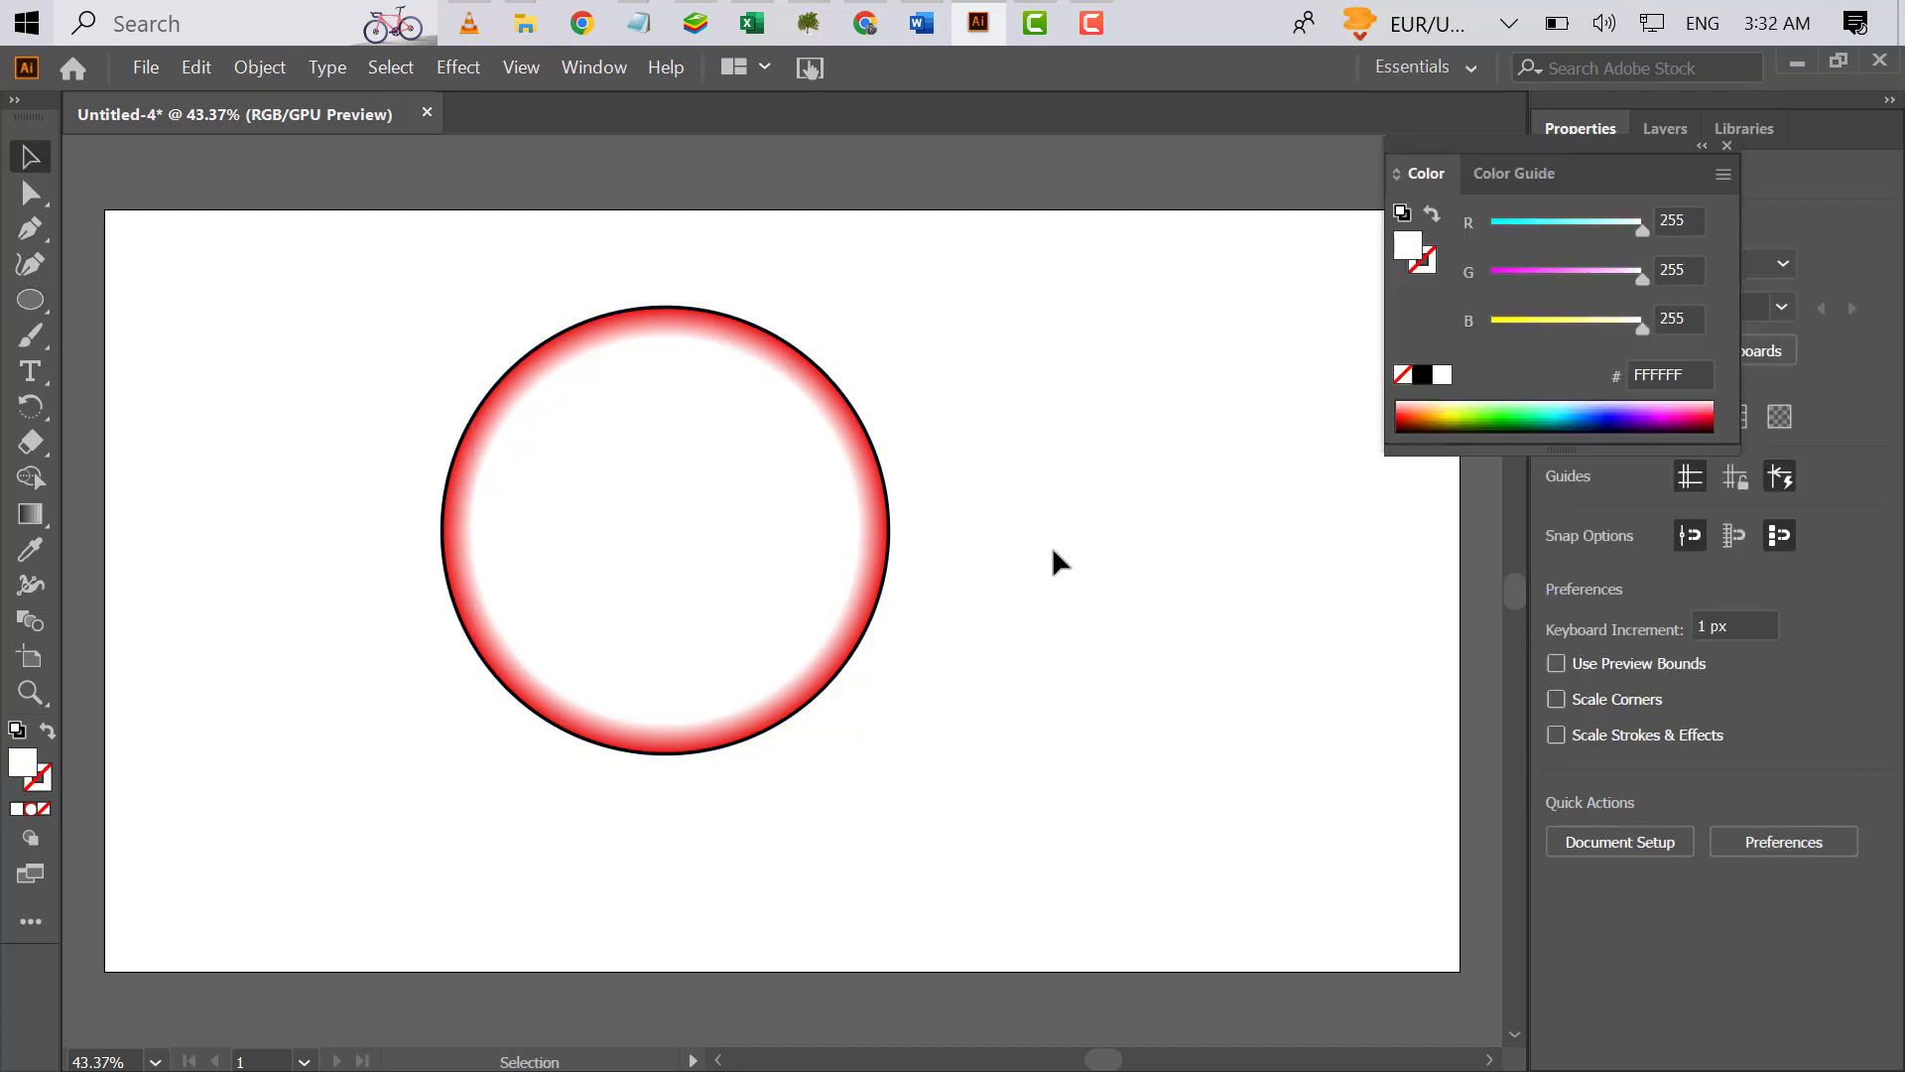
pyautogui.click(1726, 146)
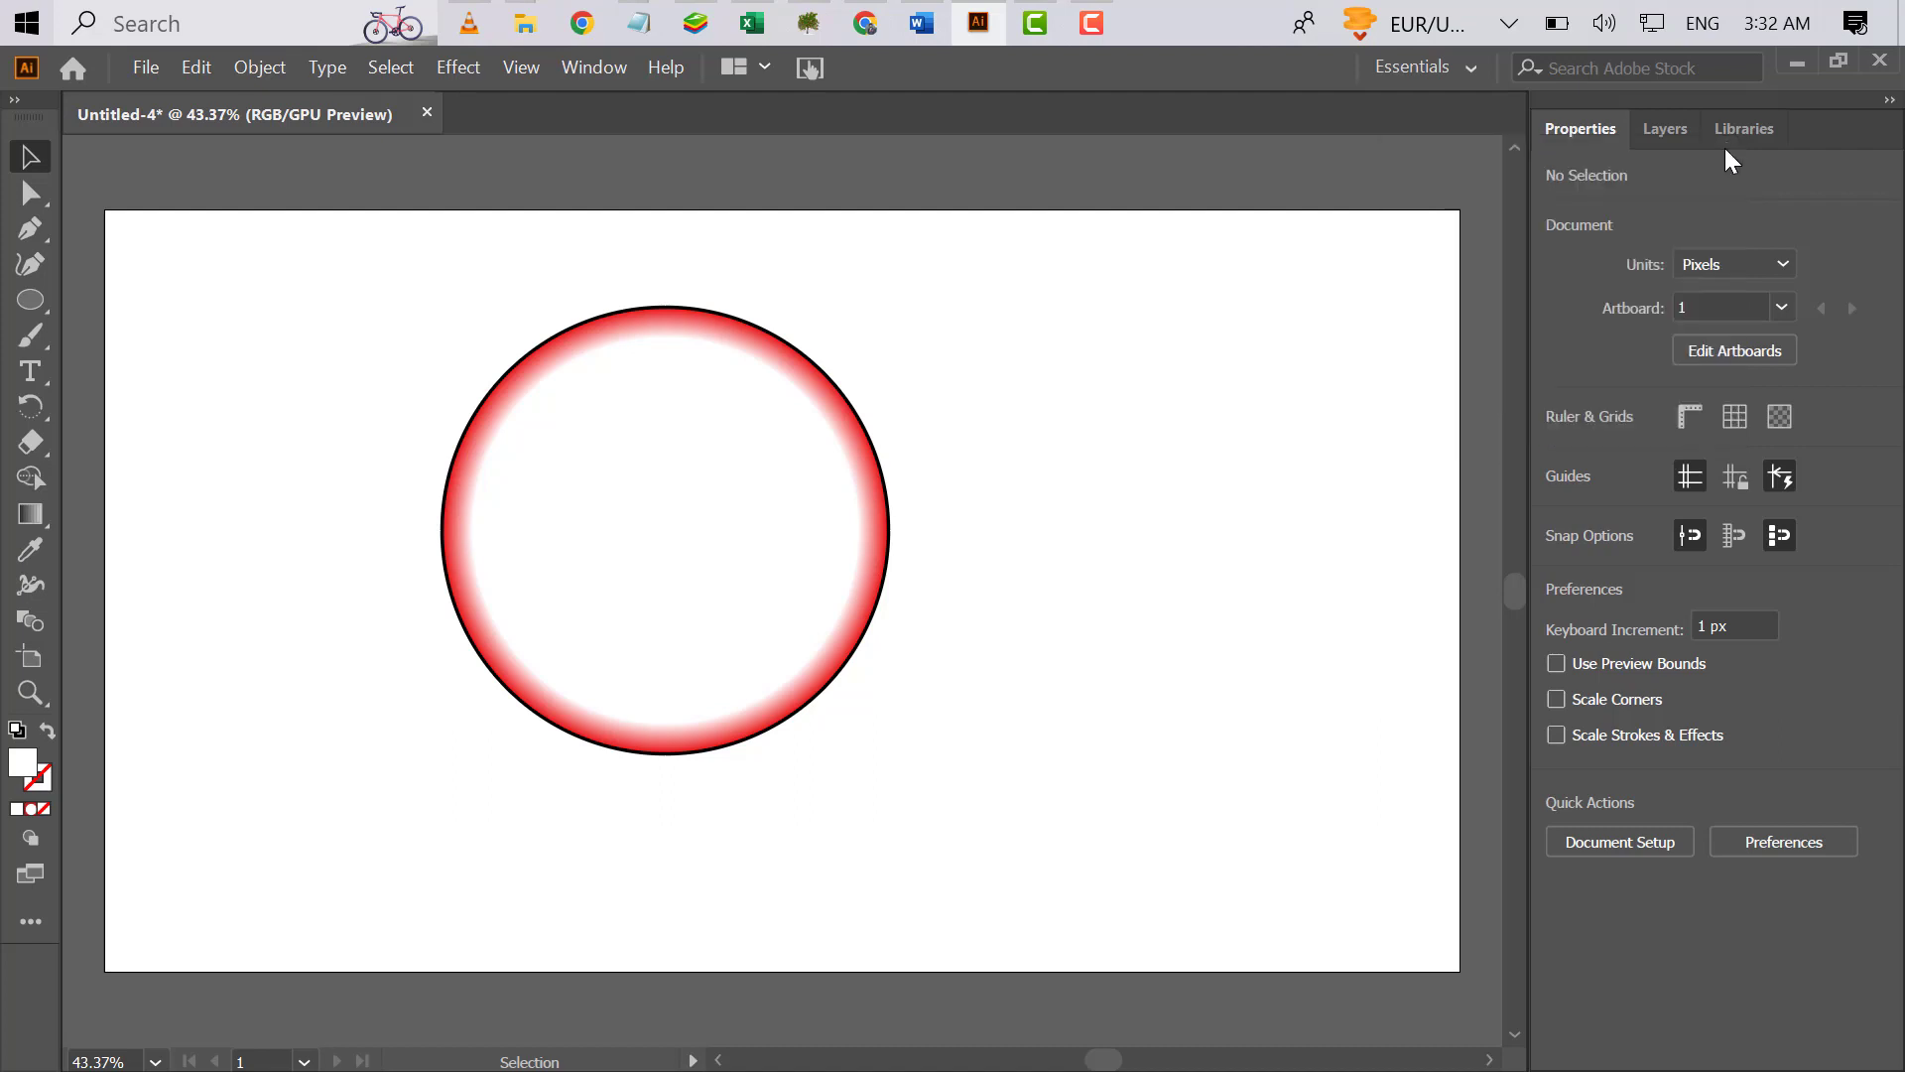
# - Paste the desert coast image, shrink it to about 400 × 276 px over the ring, and bring the white circle in front
pyautogui.hotkey('ctrl', 'v')
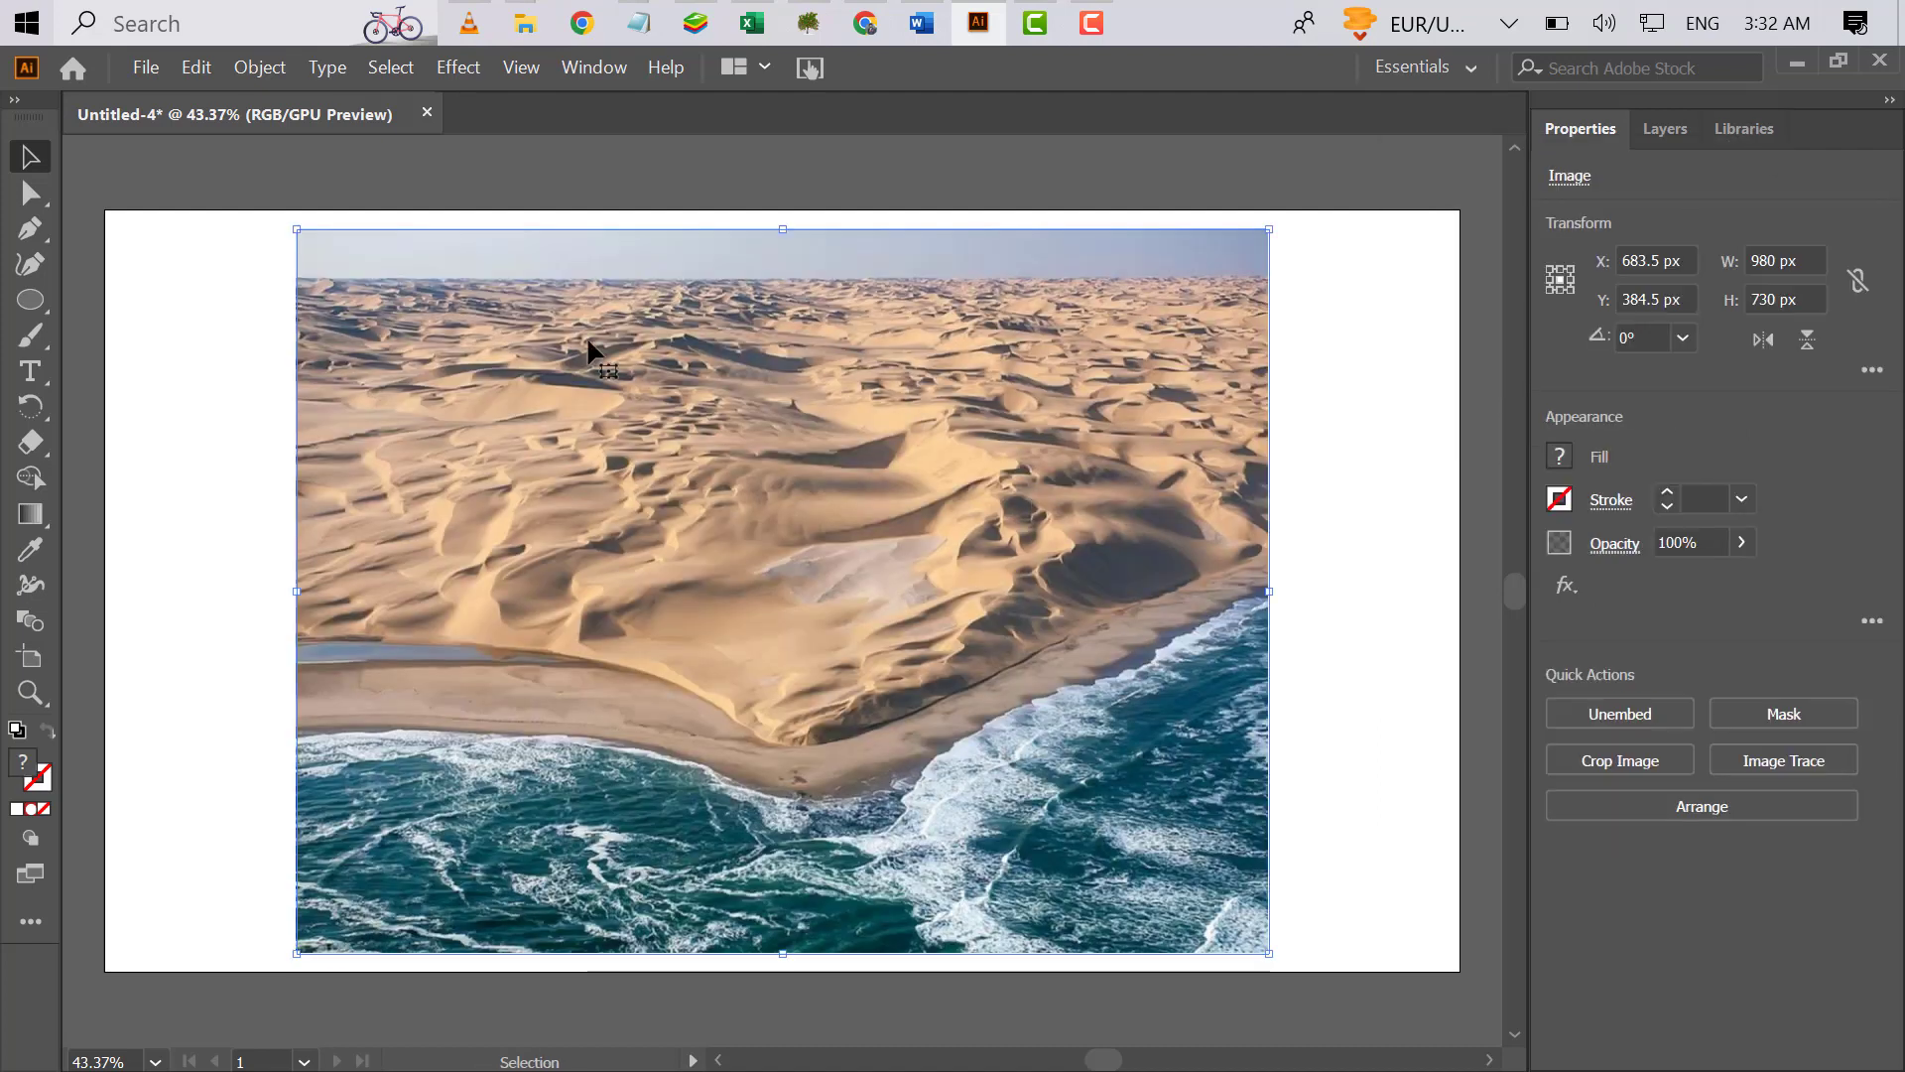
pyautogui.moveTo(295, 231); pyautogui.dragTo(582, 449)
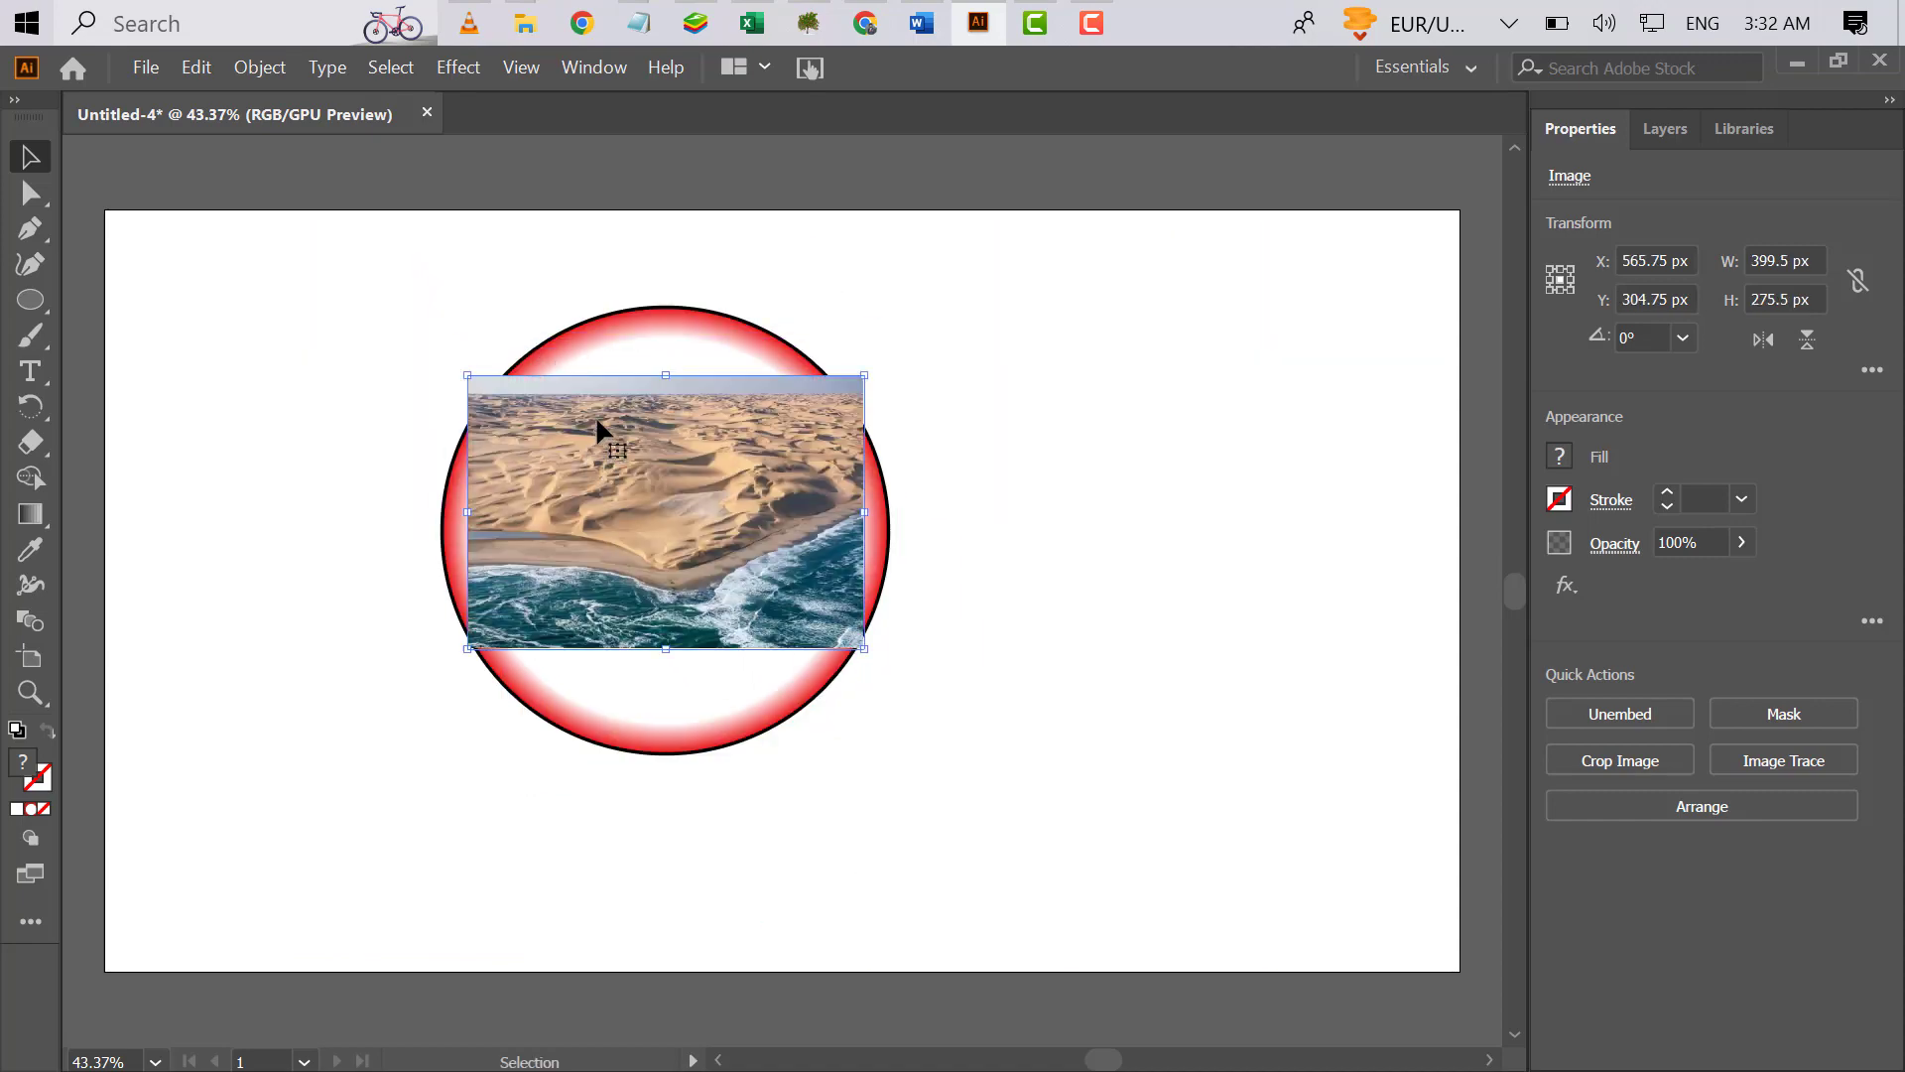
pyautogui.rightClick(639, 359)
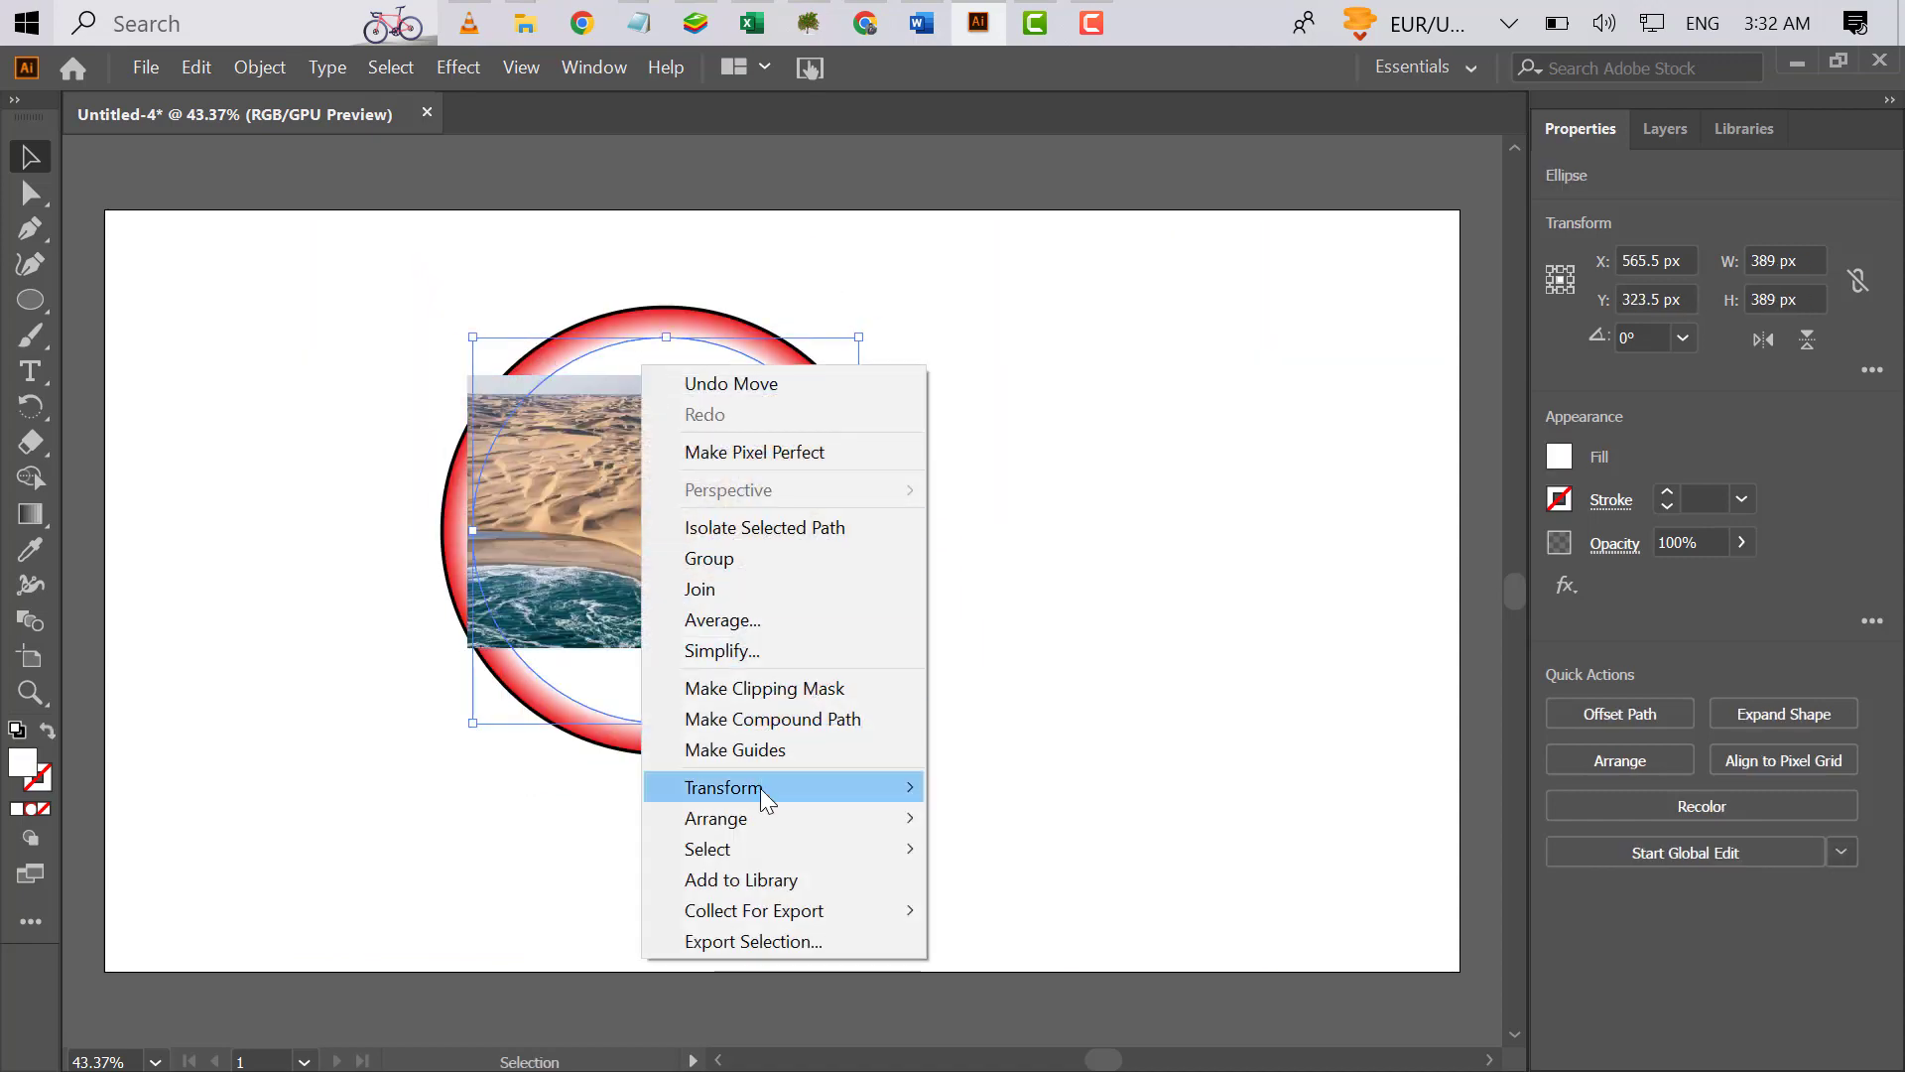
pyautogui.moveTo(760, 816)
pyautogui.click(955, 848)
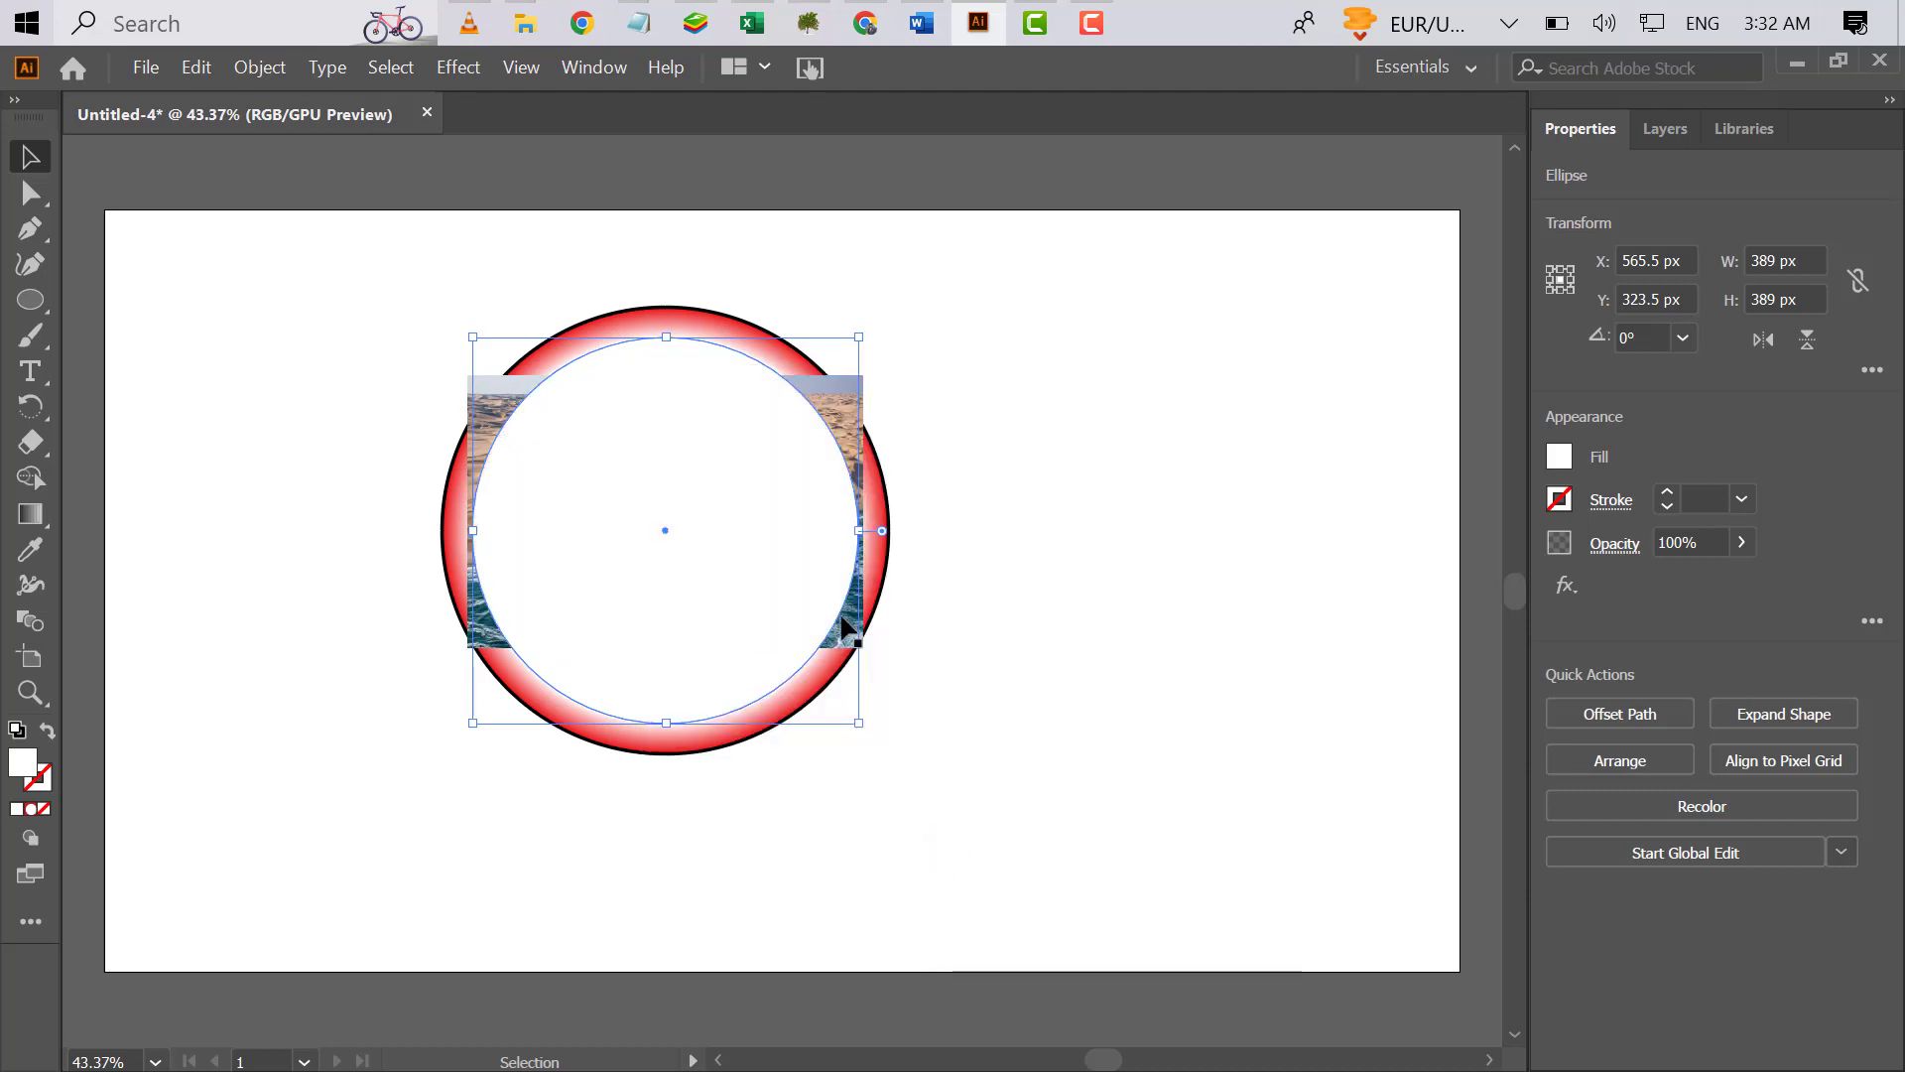
# - Resize the desert image to 389 × 389 px so its edges match the white inner circle's bounds
pyautogui.click(838, 409)
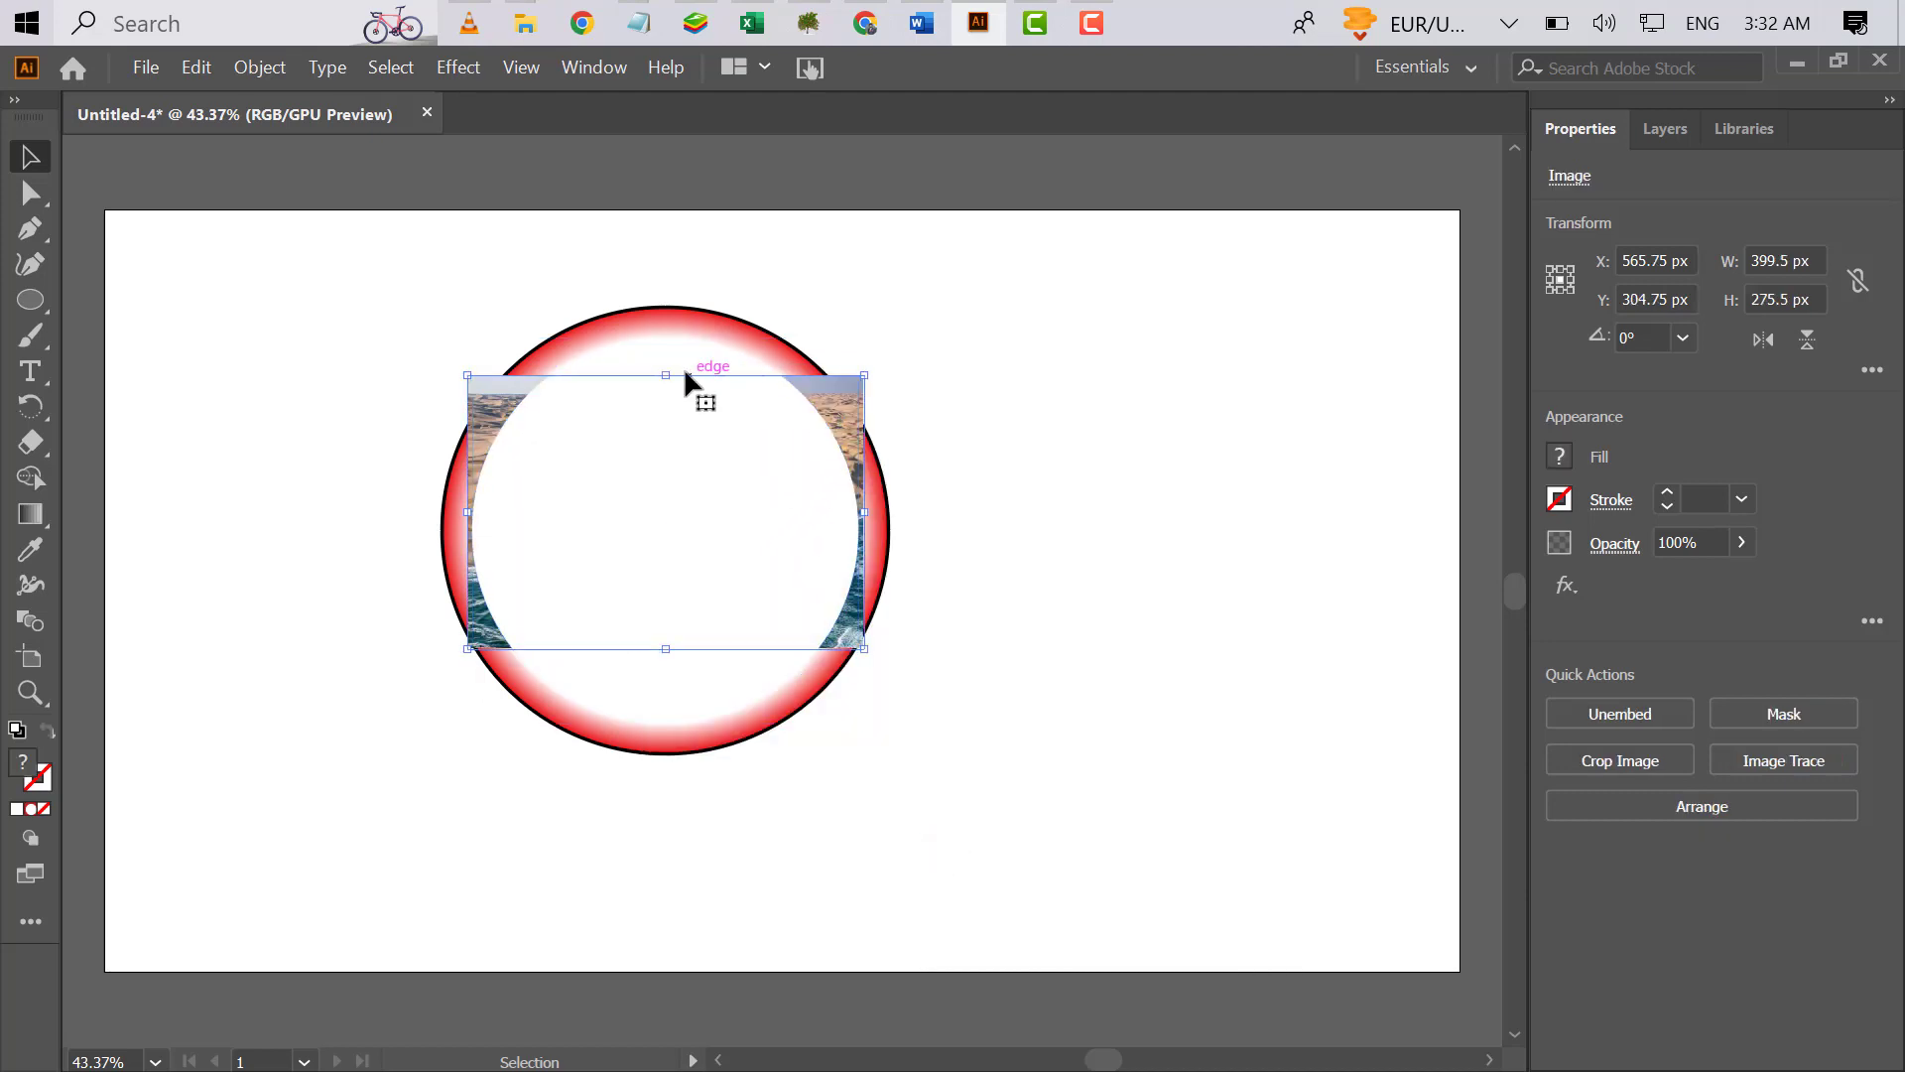
pyautogui.moveTo(668, 378); pyautogui.dragTo(669, 338)
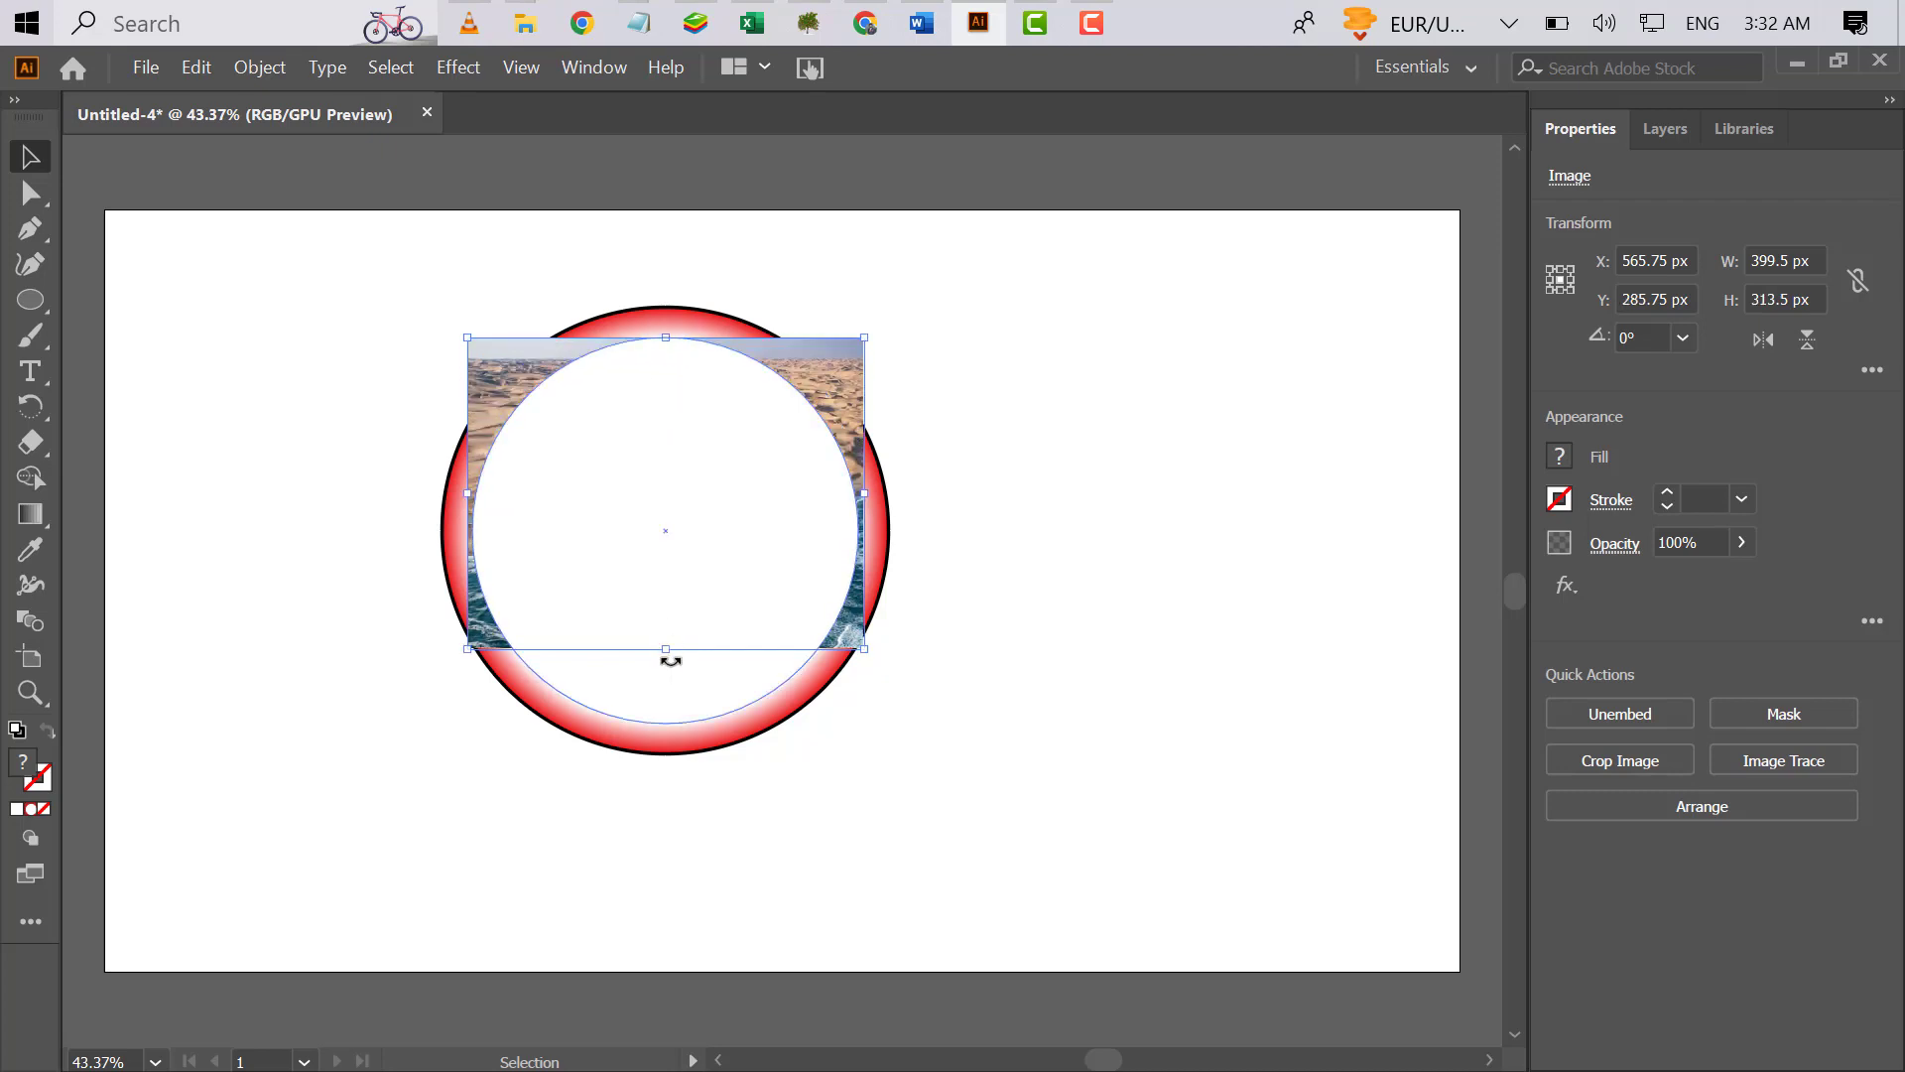
pyautogui.moveTo(668, 649); pyautogui.dragTo(669, 724)
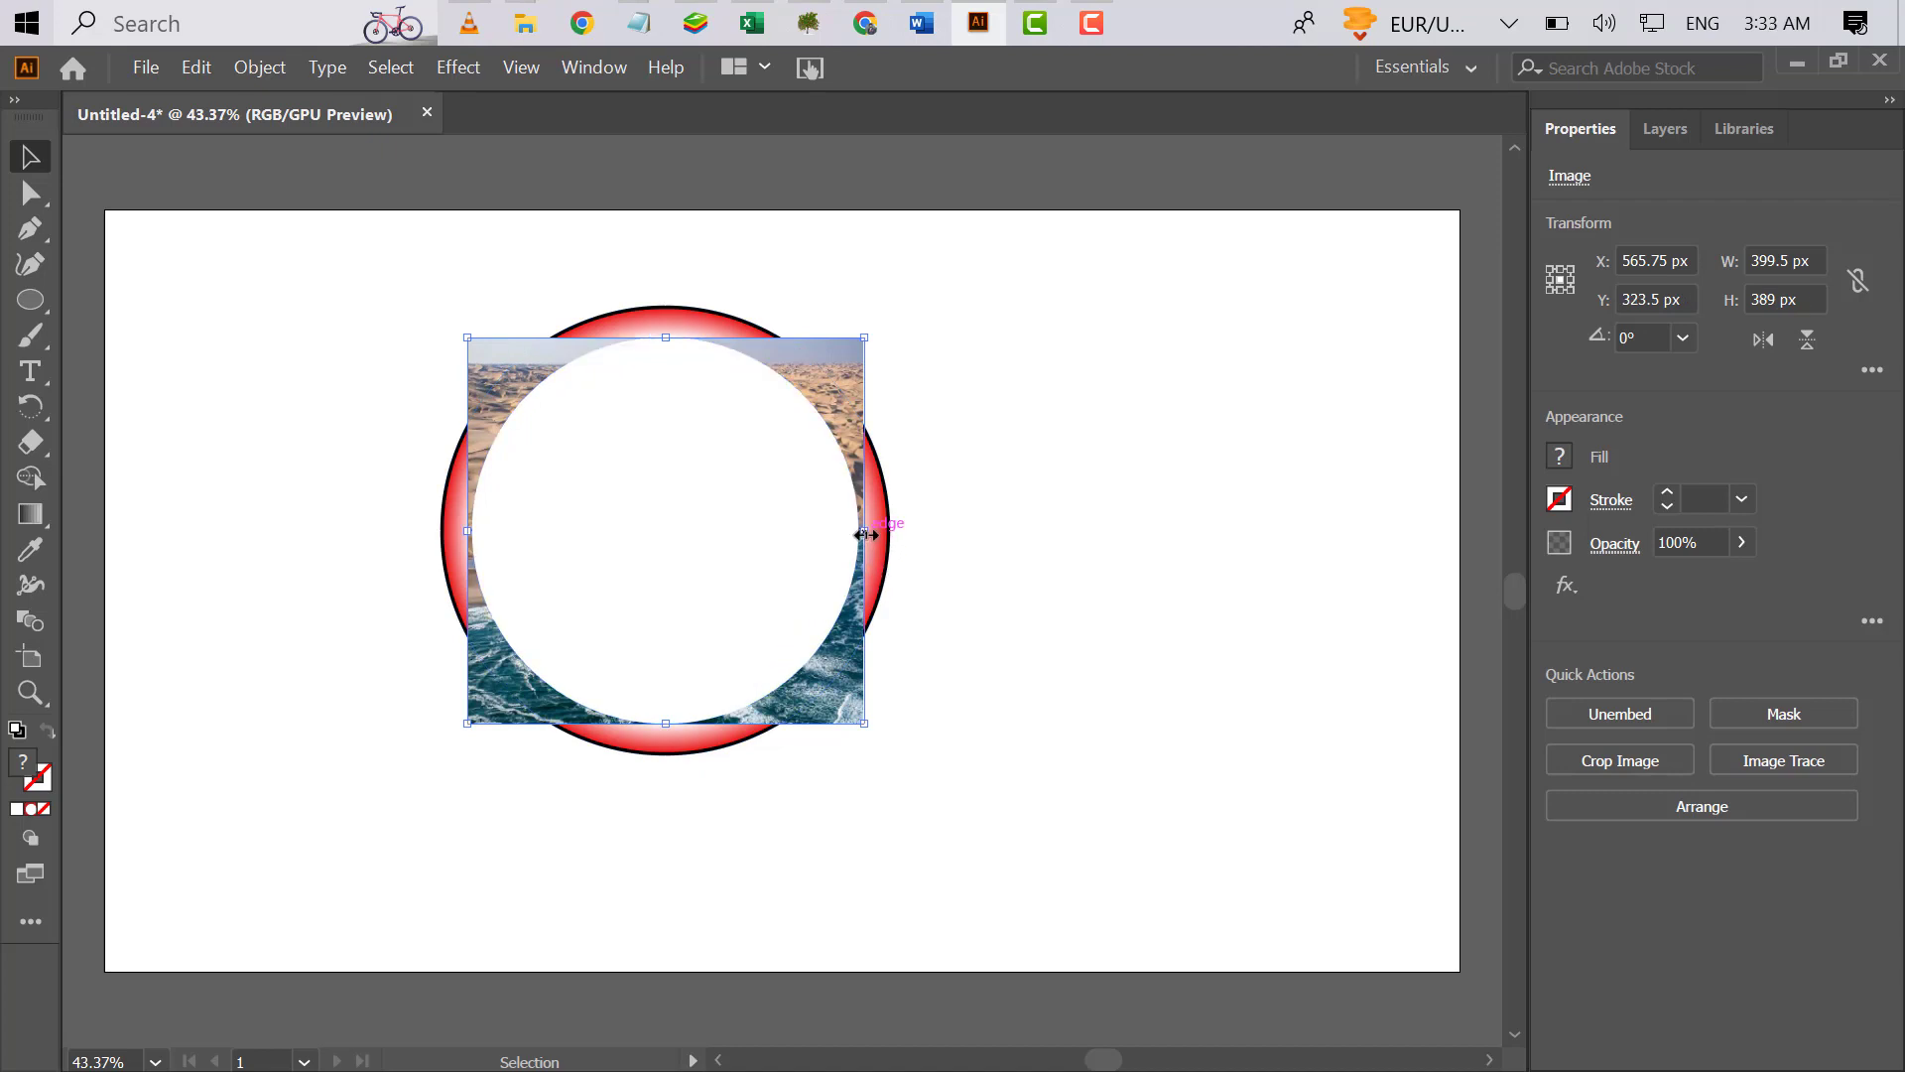
pyautogui.moveTo(865, 532); pyautogui.dragTo(859, 536)
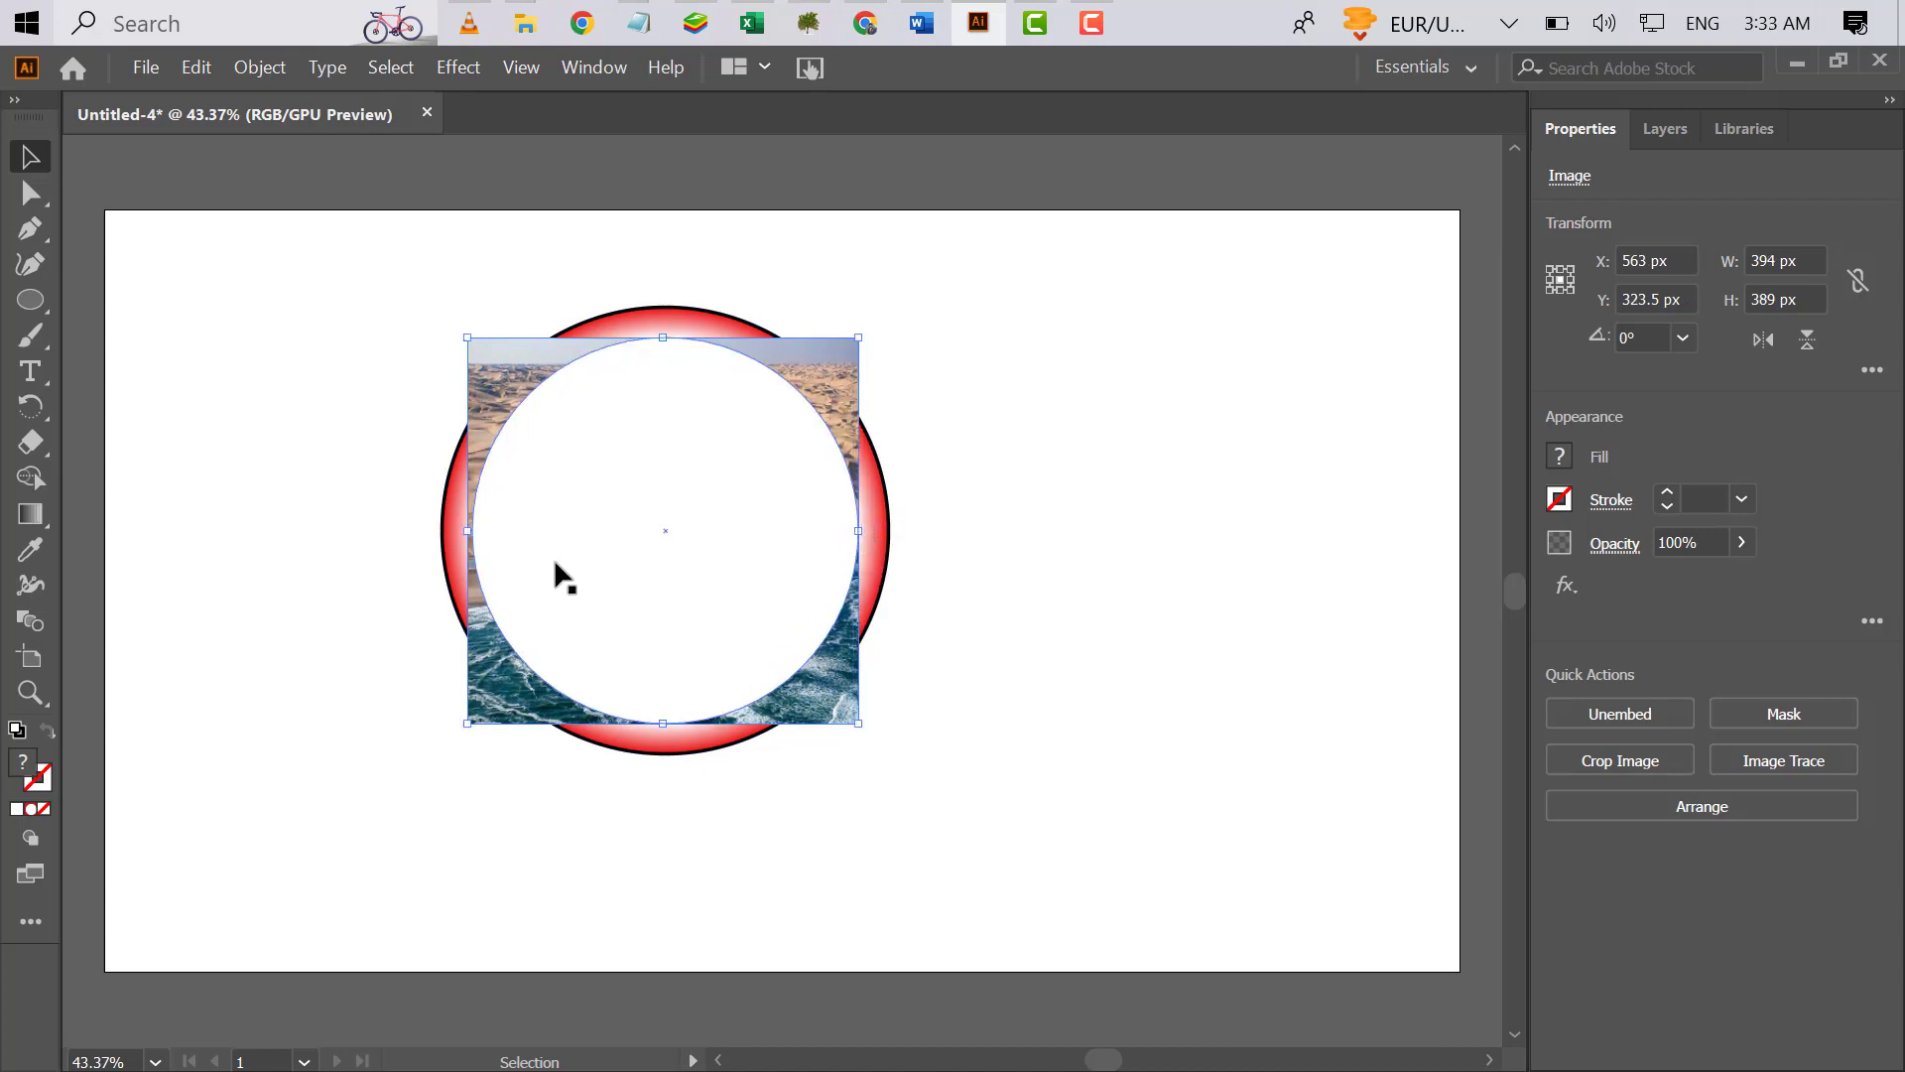
pyautogui.moveTo(471, 533); pyautogui.dragTo(476, 533)
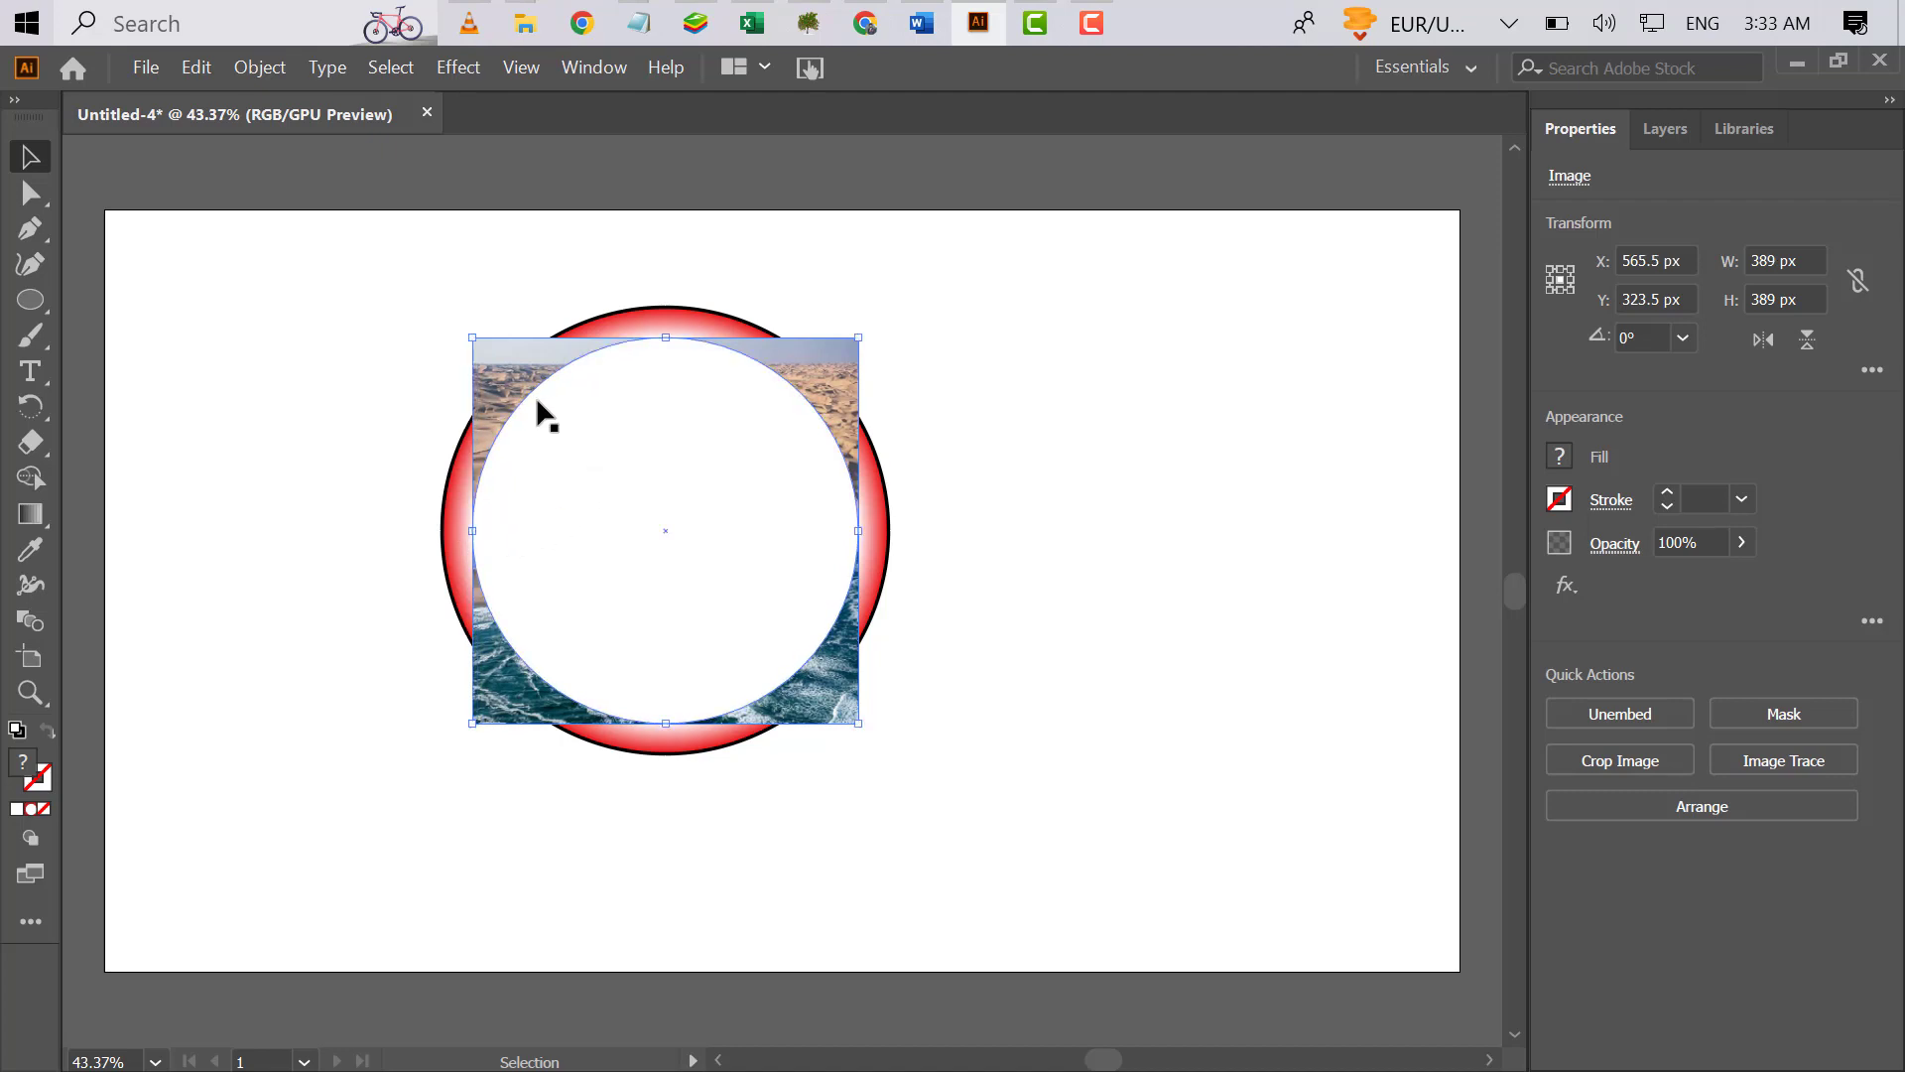
# - Make a clipping mask from the inner circle and the desert image
pyautogui.keyDown('shift'); pyautogui.click(578, 440); pyautogui.keyUp('shift')
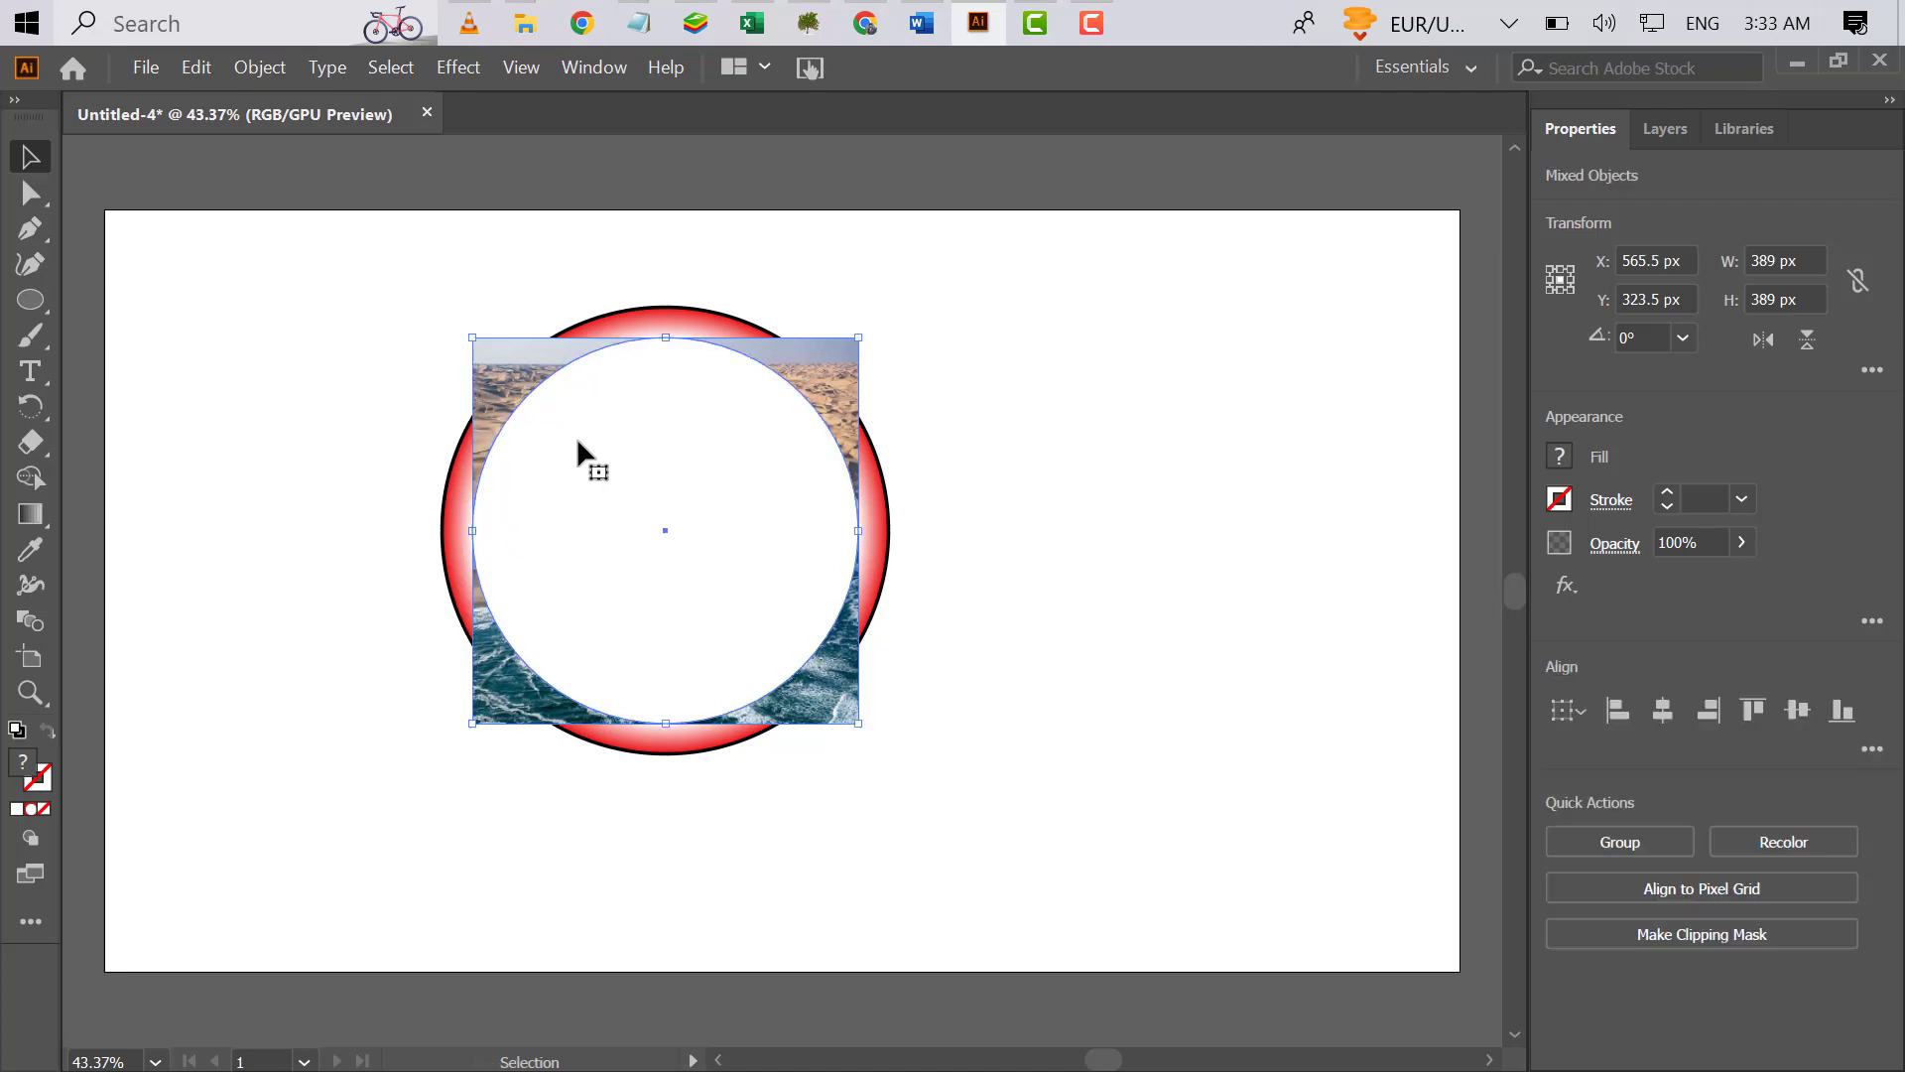
pyautogui.rightClick(577, 441)
pyautogui.click(718, 679)
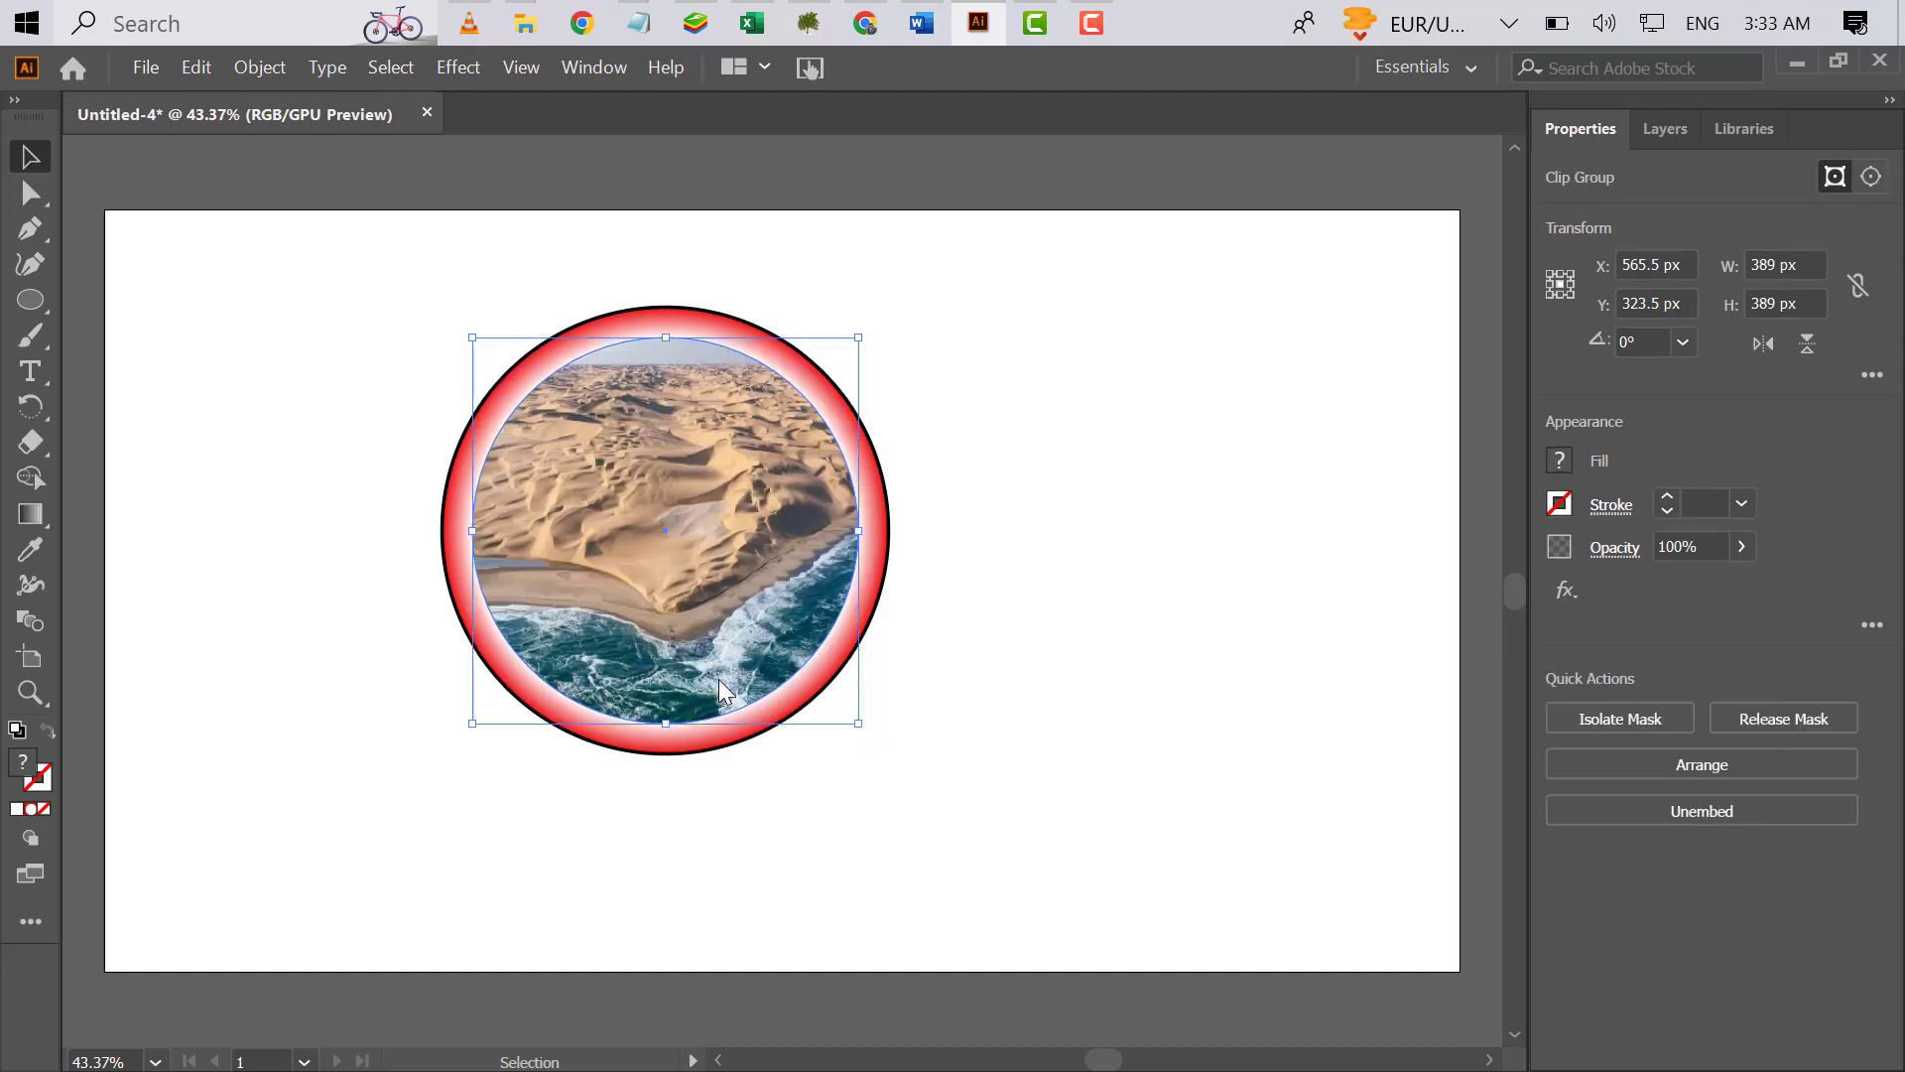
pyautogui.click(202, 485)
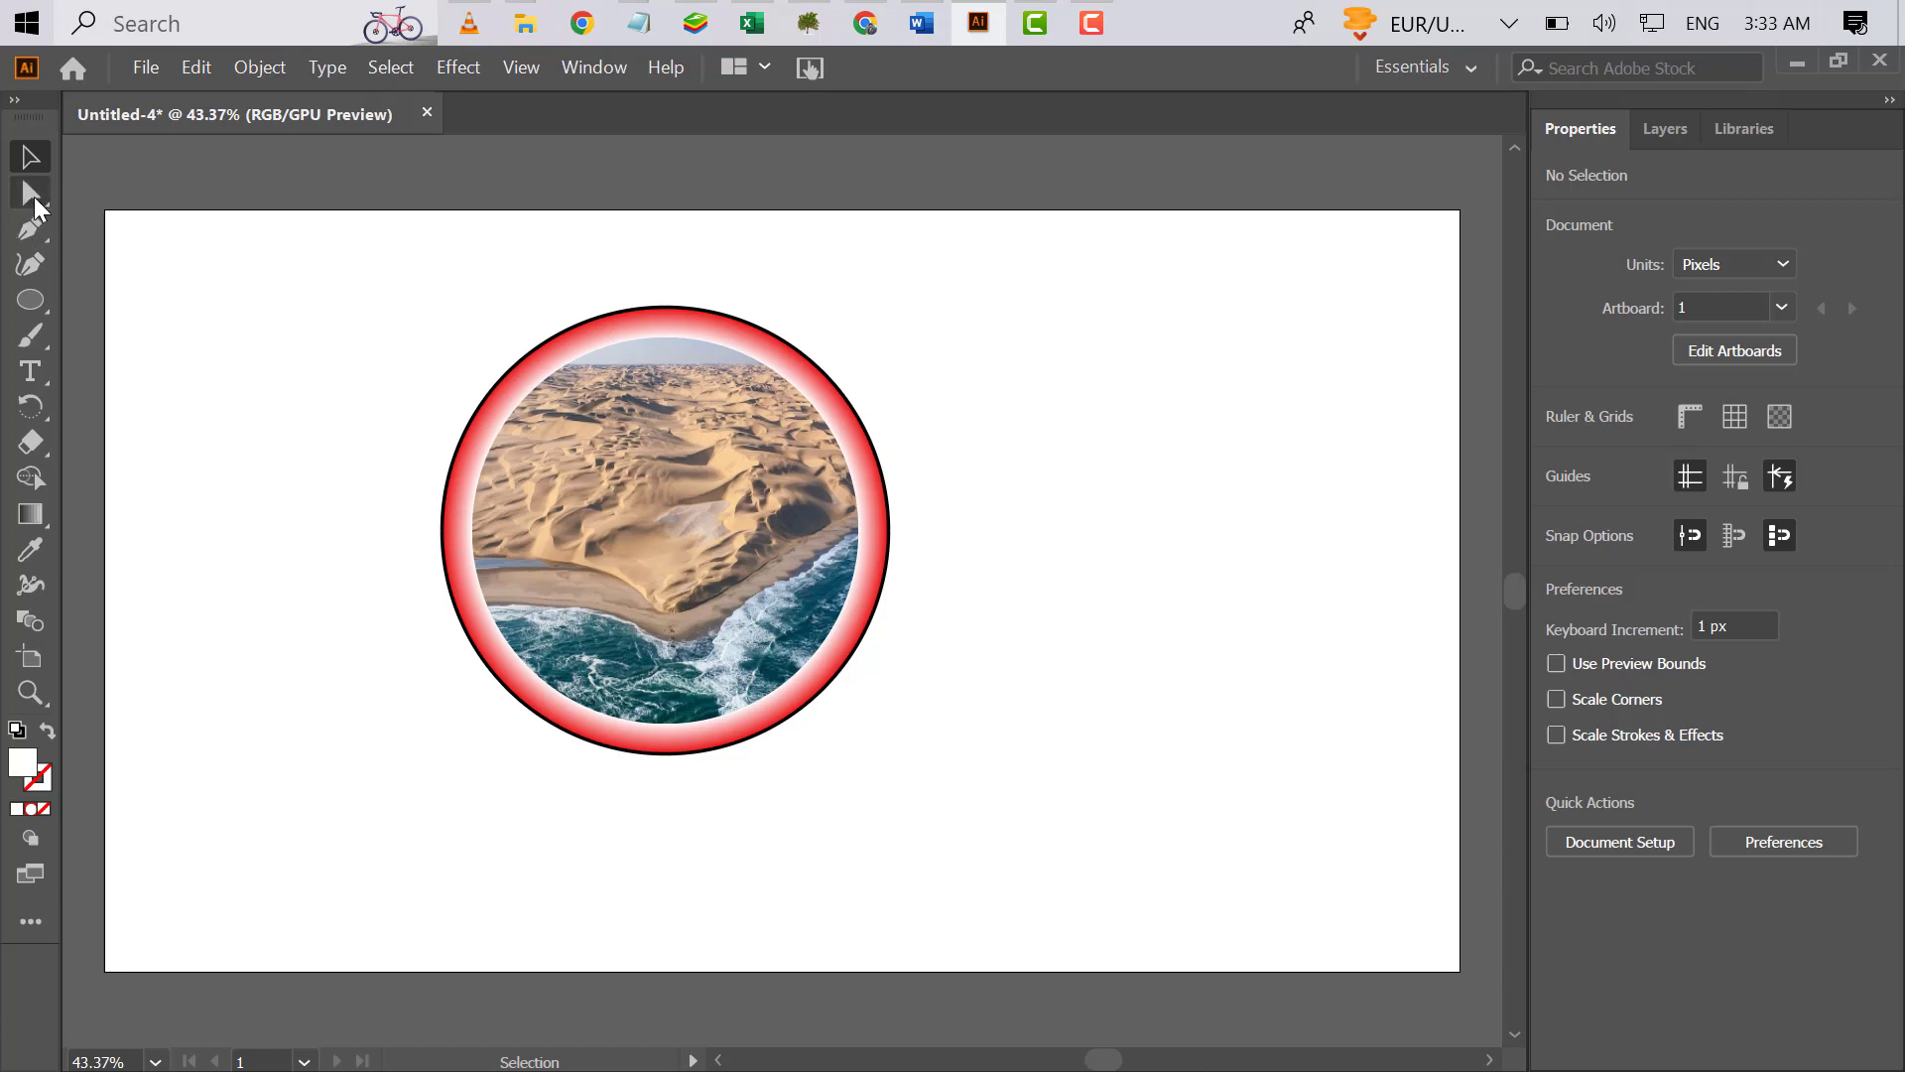
# - Duplicate the ring with its masked image twice, placing one copy to its upper right and one below
pyautogui.moveTo(305, 319); pyautogui.dragTo(1058, 722)
pyautogui.press('a')
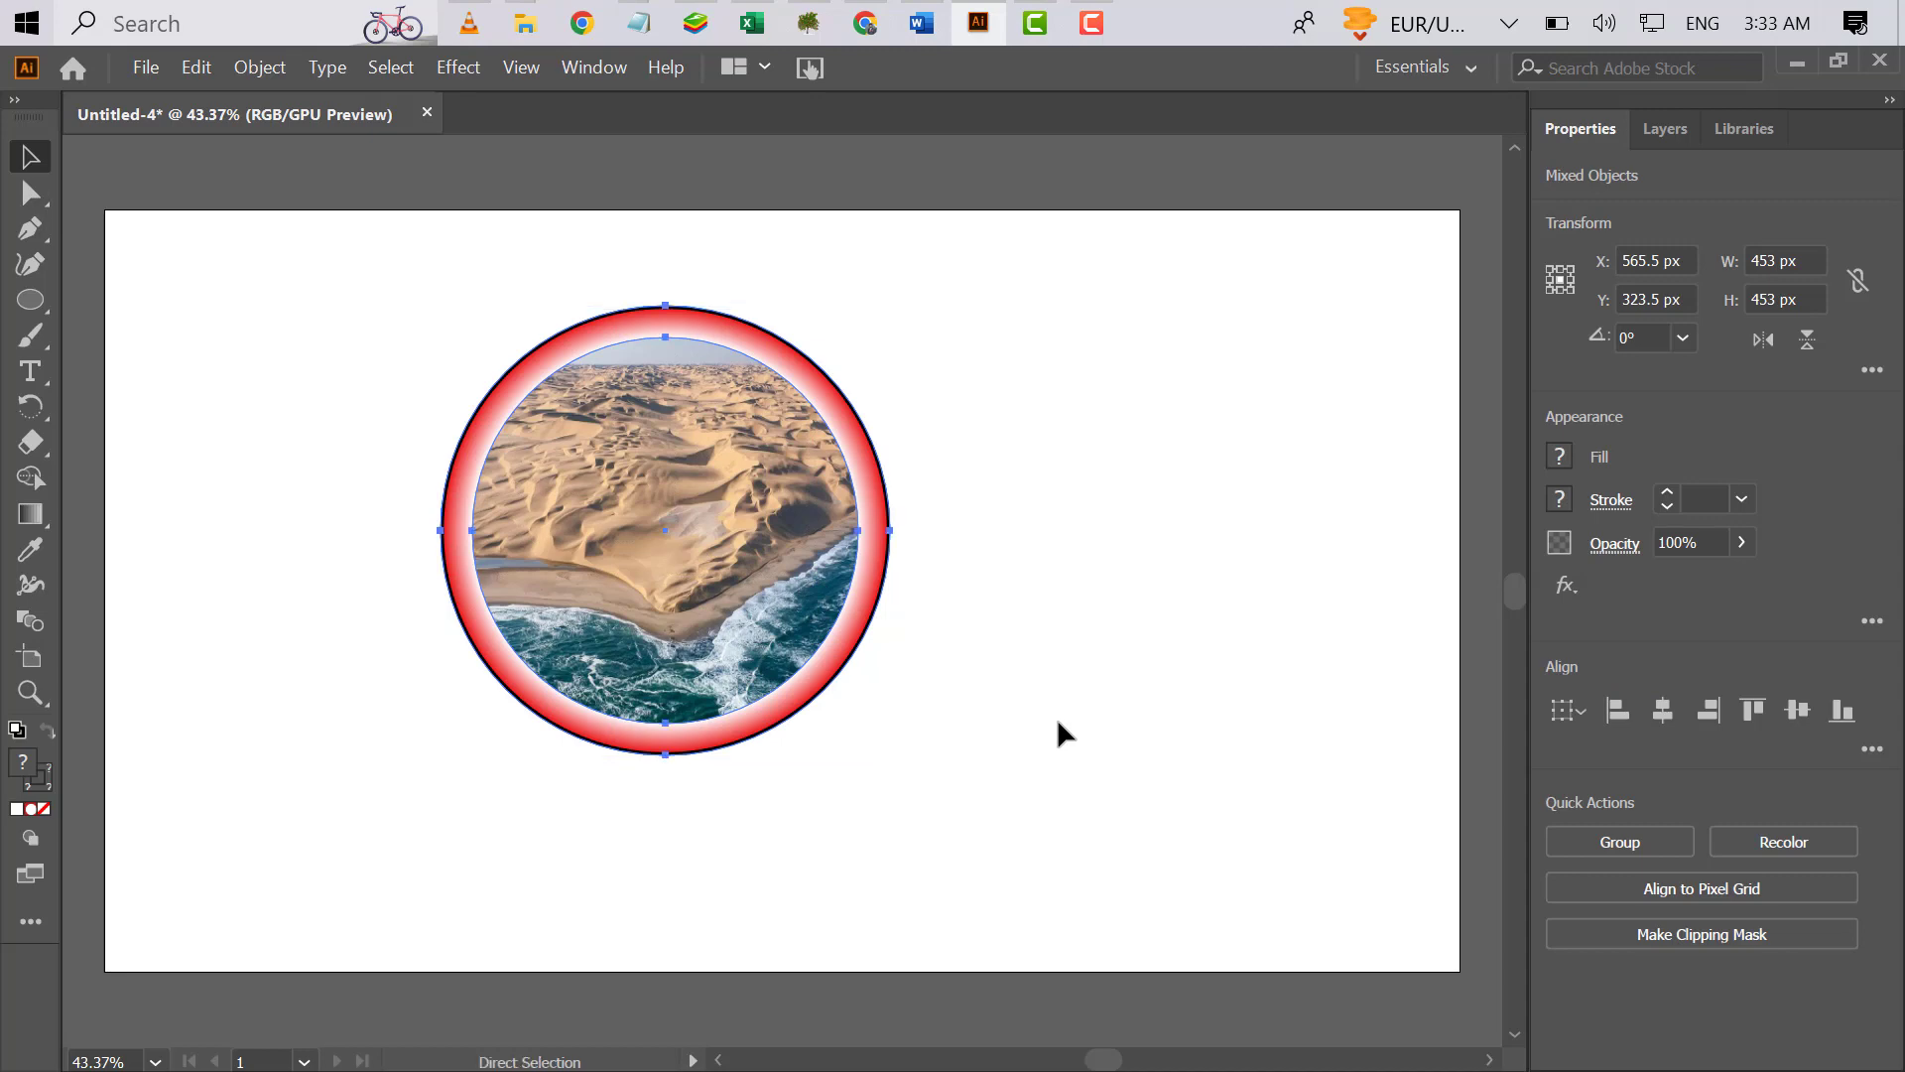
pyautogui.hotkey('ctrl', 'c')
pyautogui.hotkey('ctrl', 'v')
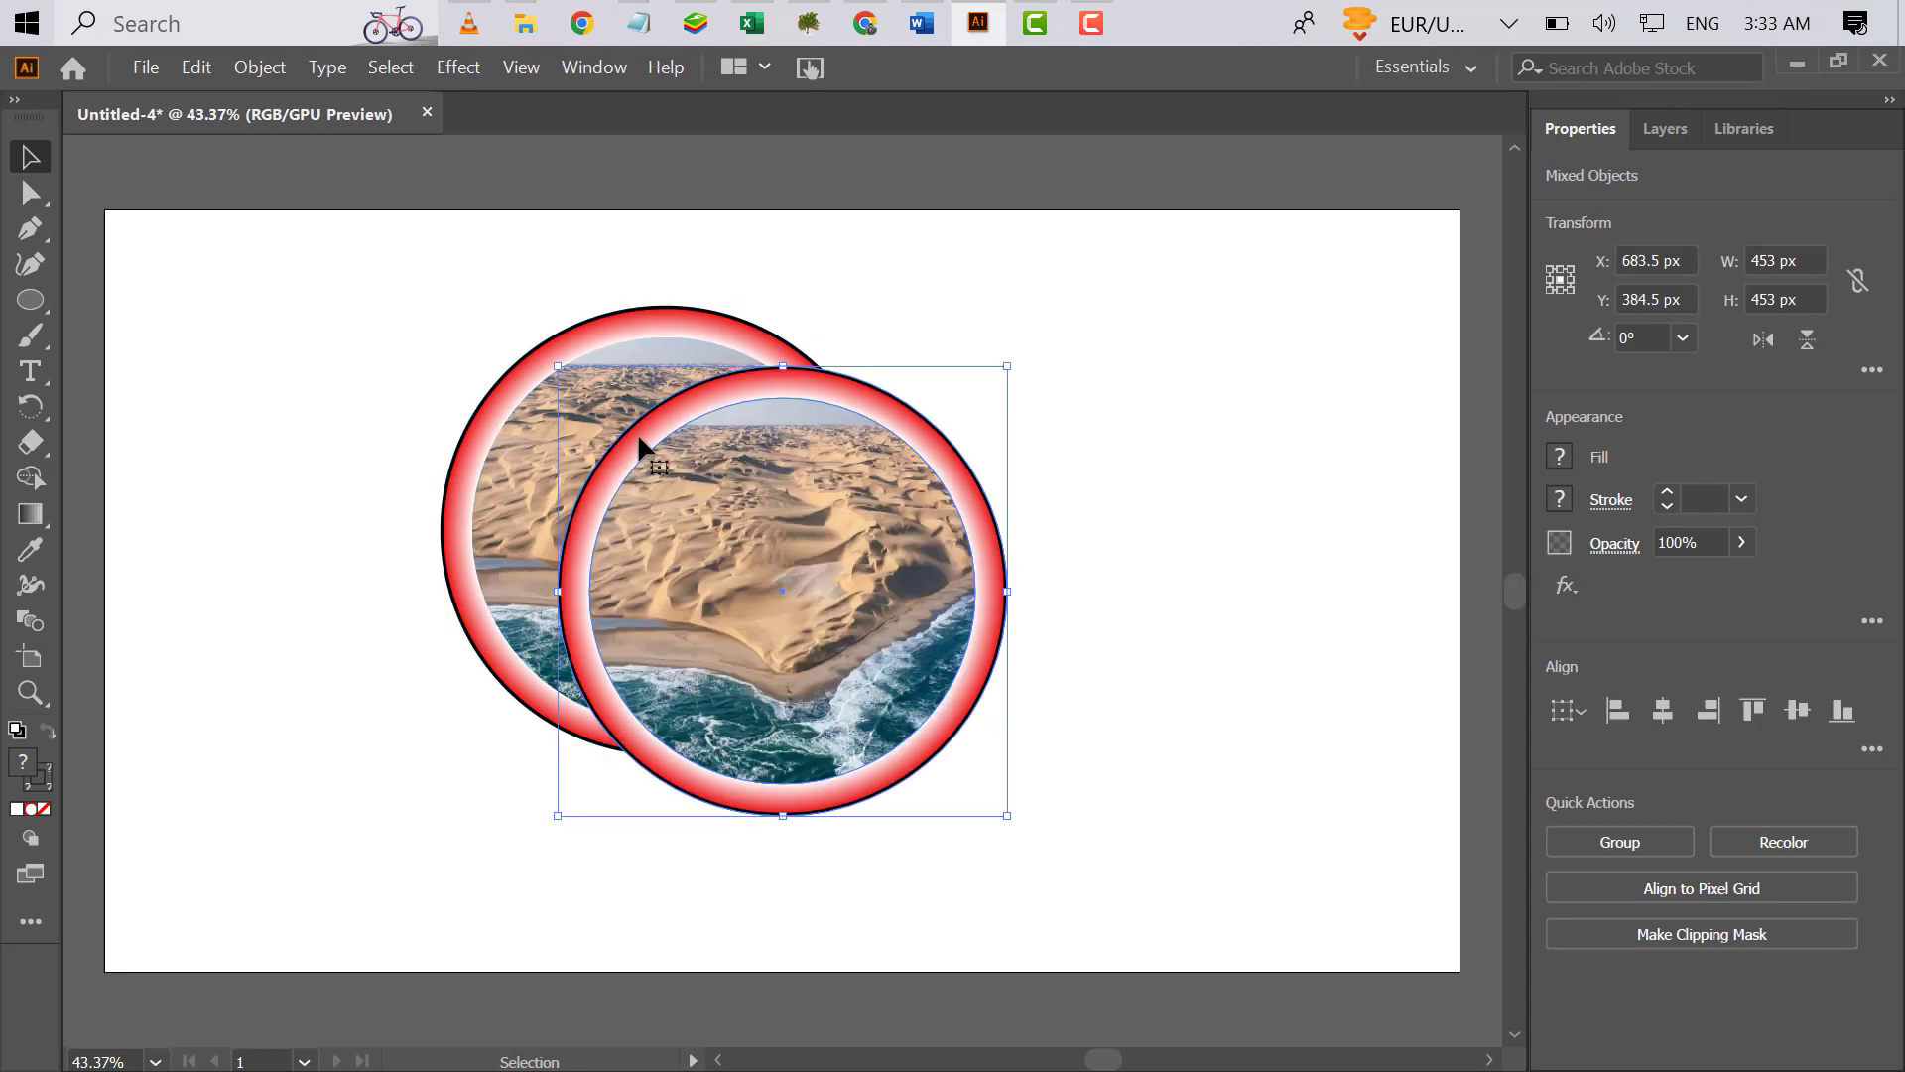
pyautogui.moveTo(785, 587); pyautogui.dragTo(958, 905)
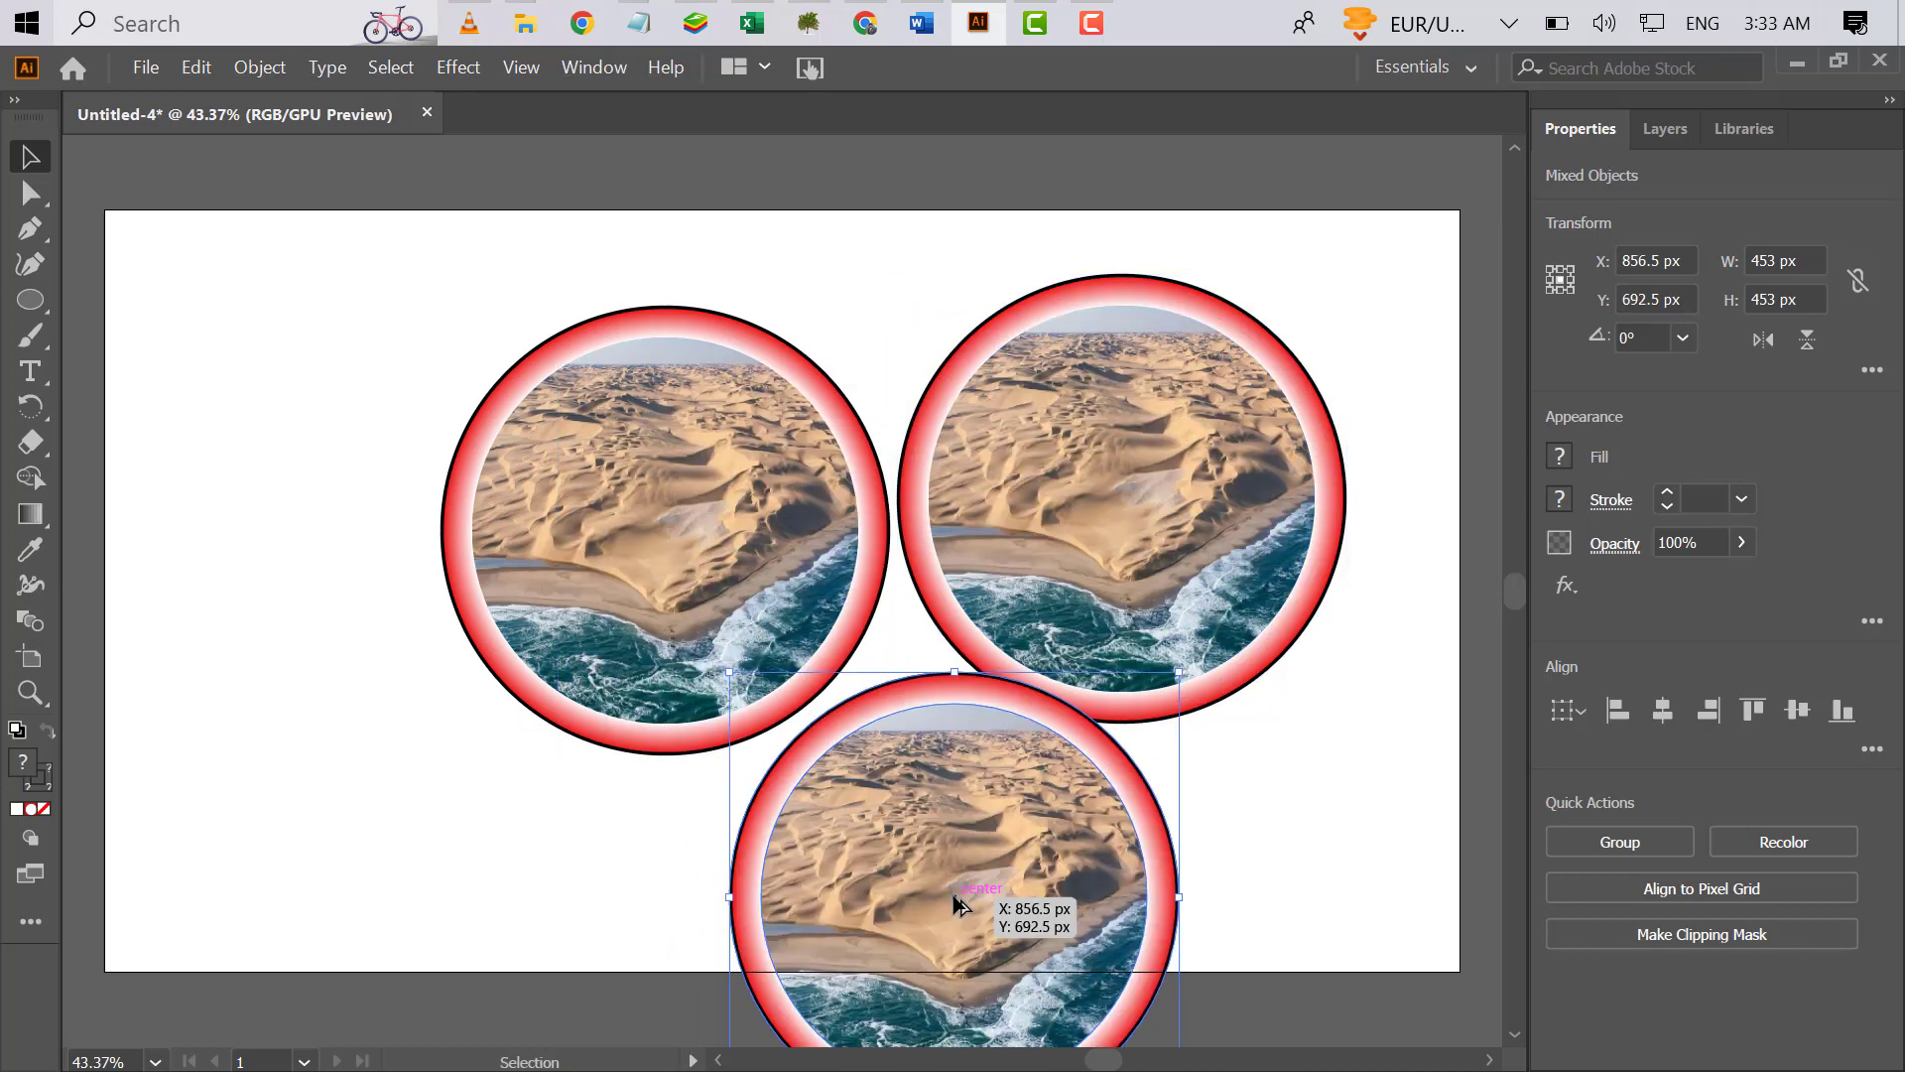
# - Scale the upper-right ring and its image down proportionally to about 319 px wide
pyautogui.click(1073, 497)
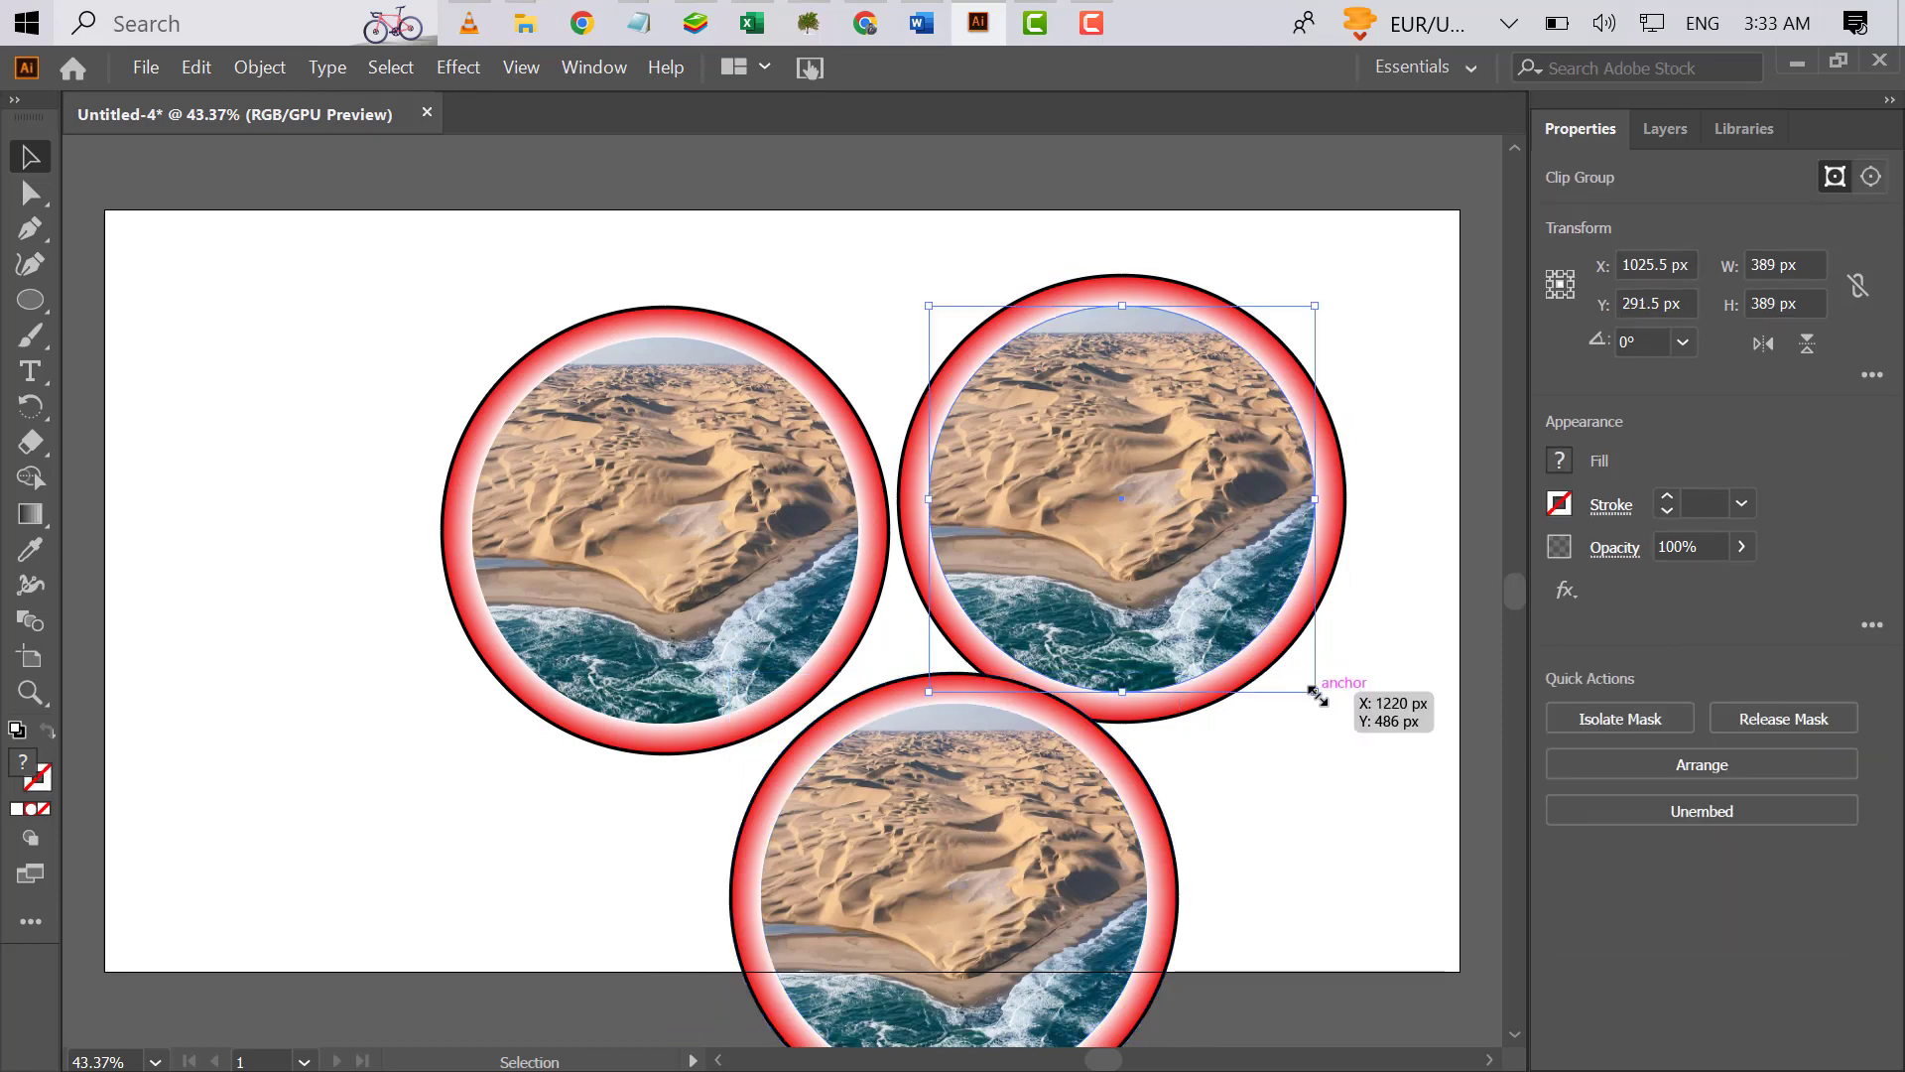
pyautogui.click(1342, 608)
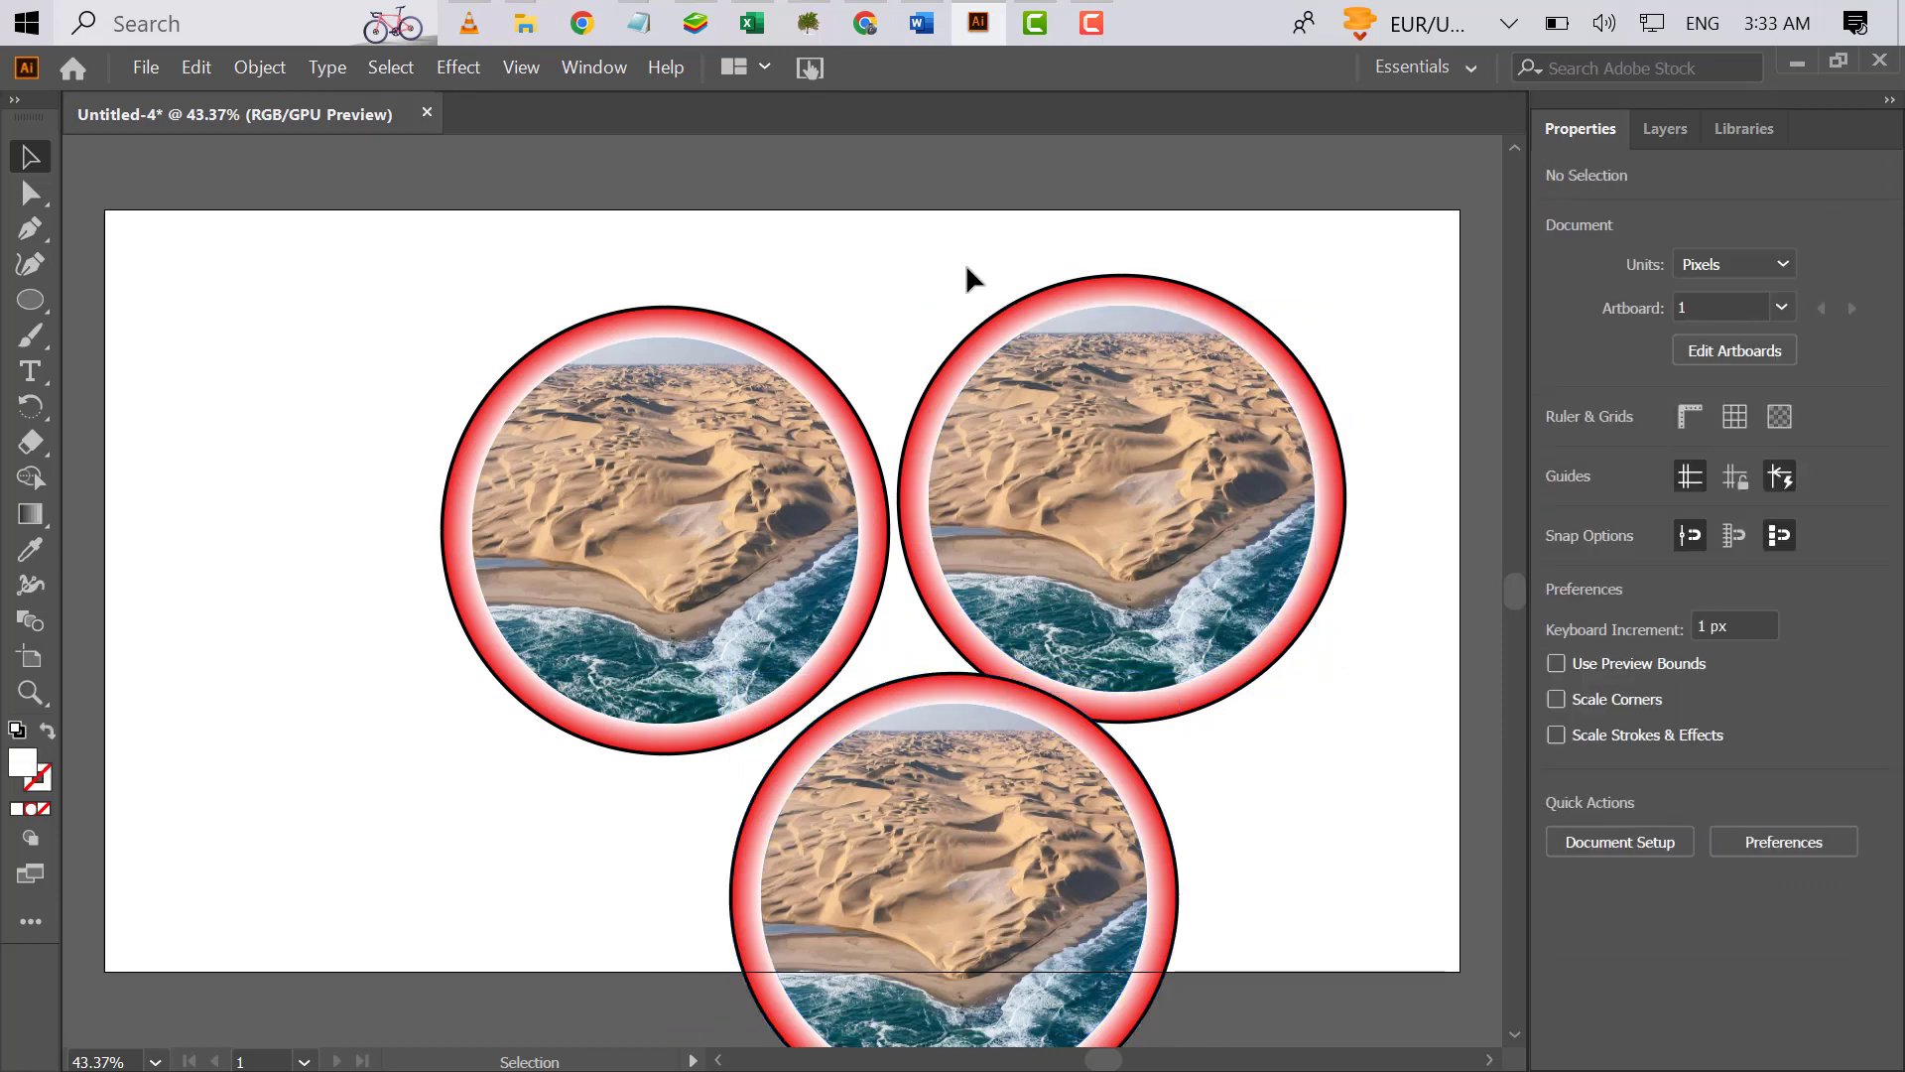
pyautogui.moveTo(966, 264); pyautogui.dragTo(1210, 478)
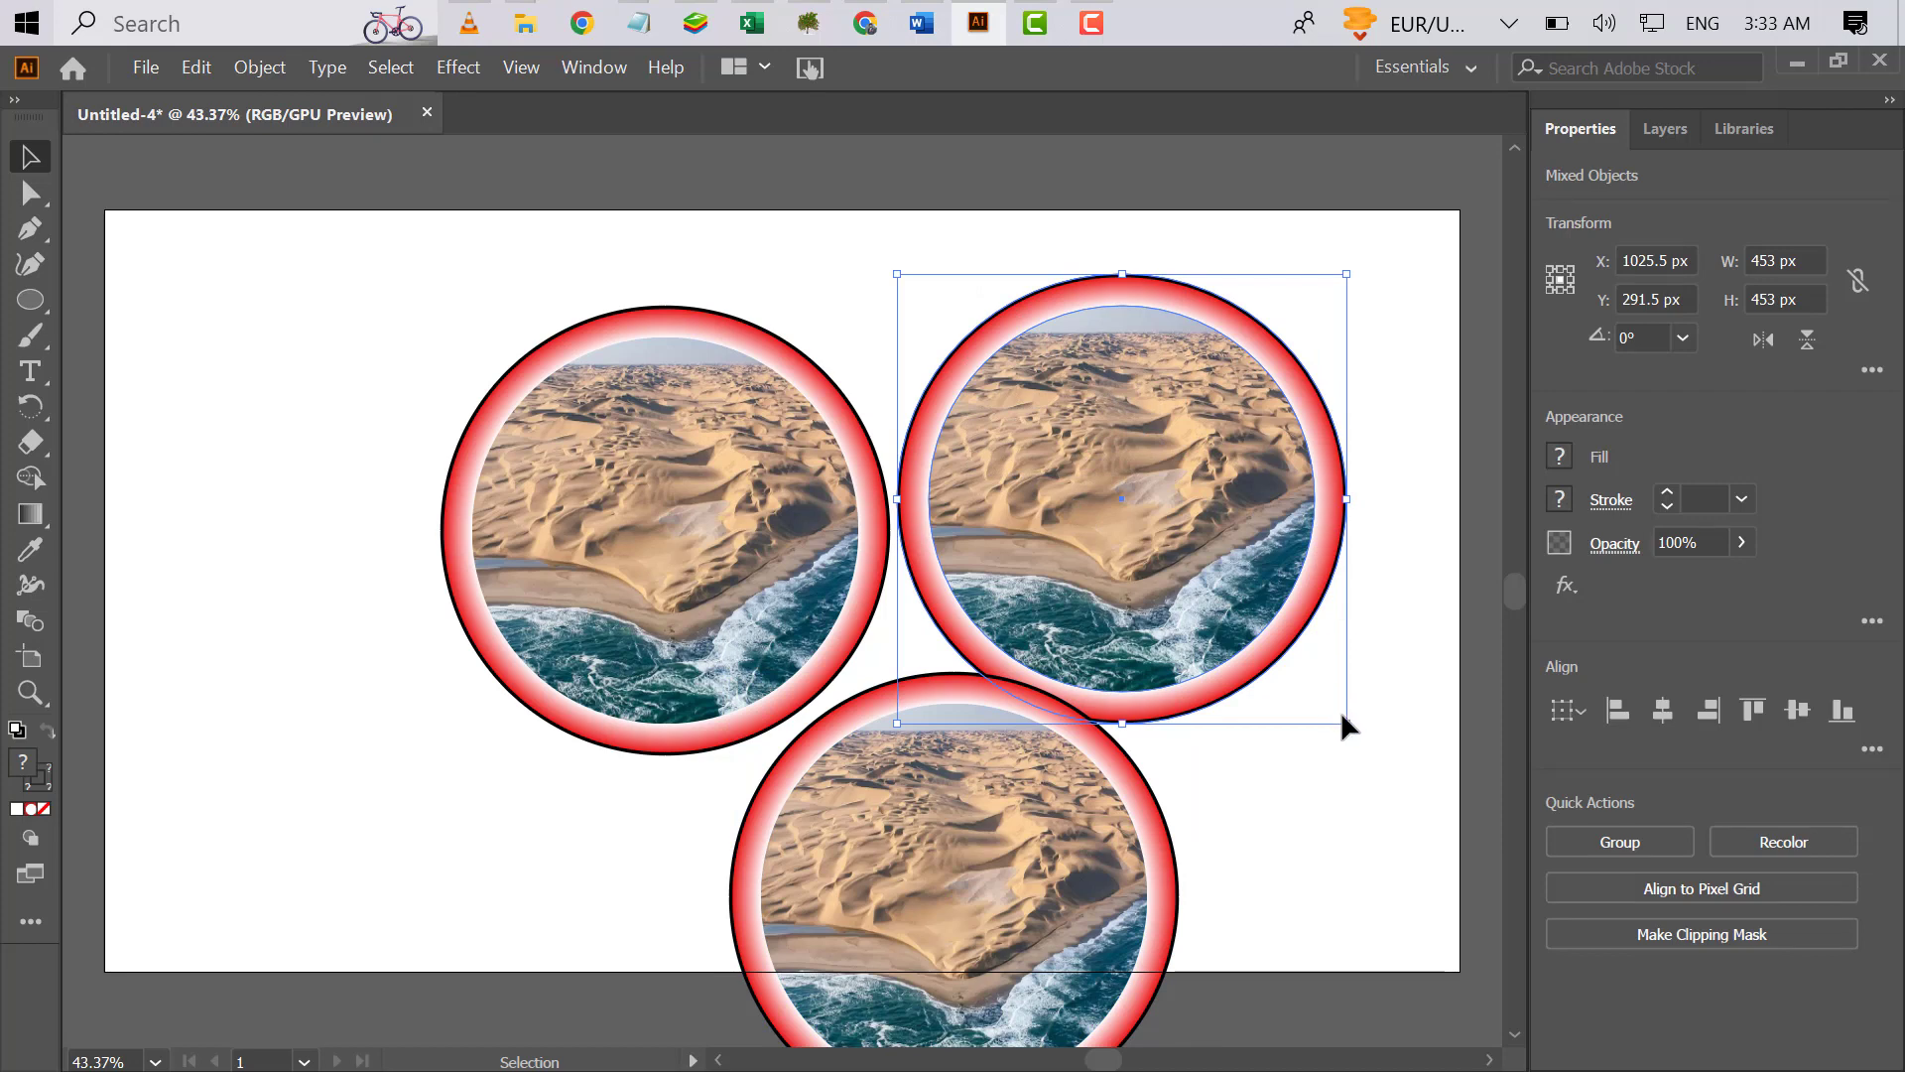
pyautogui.moveTo(1346, 727); pyautogui.dragTo(1283, 598)
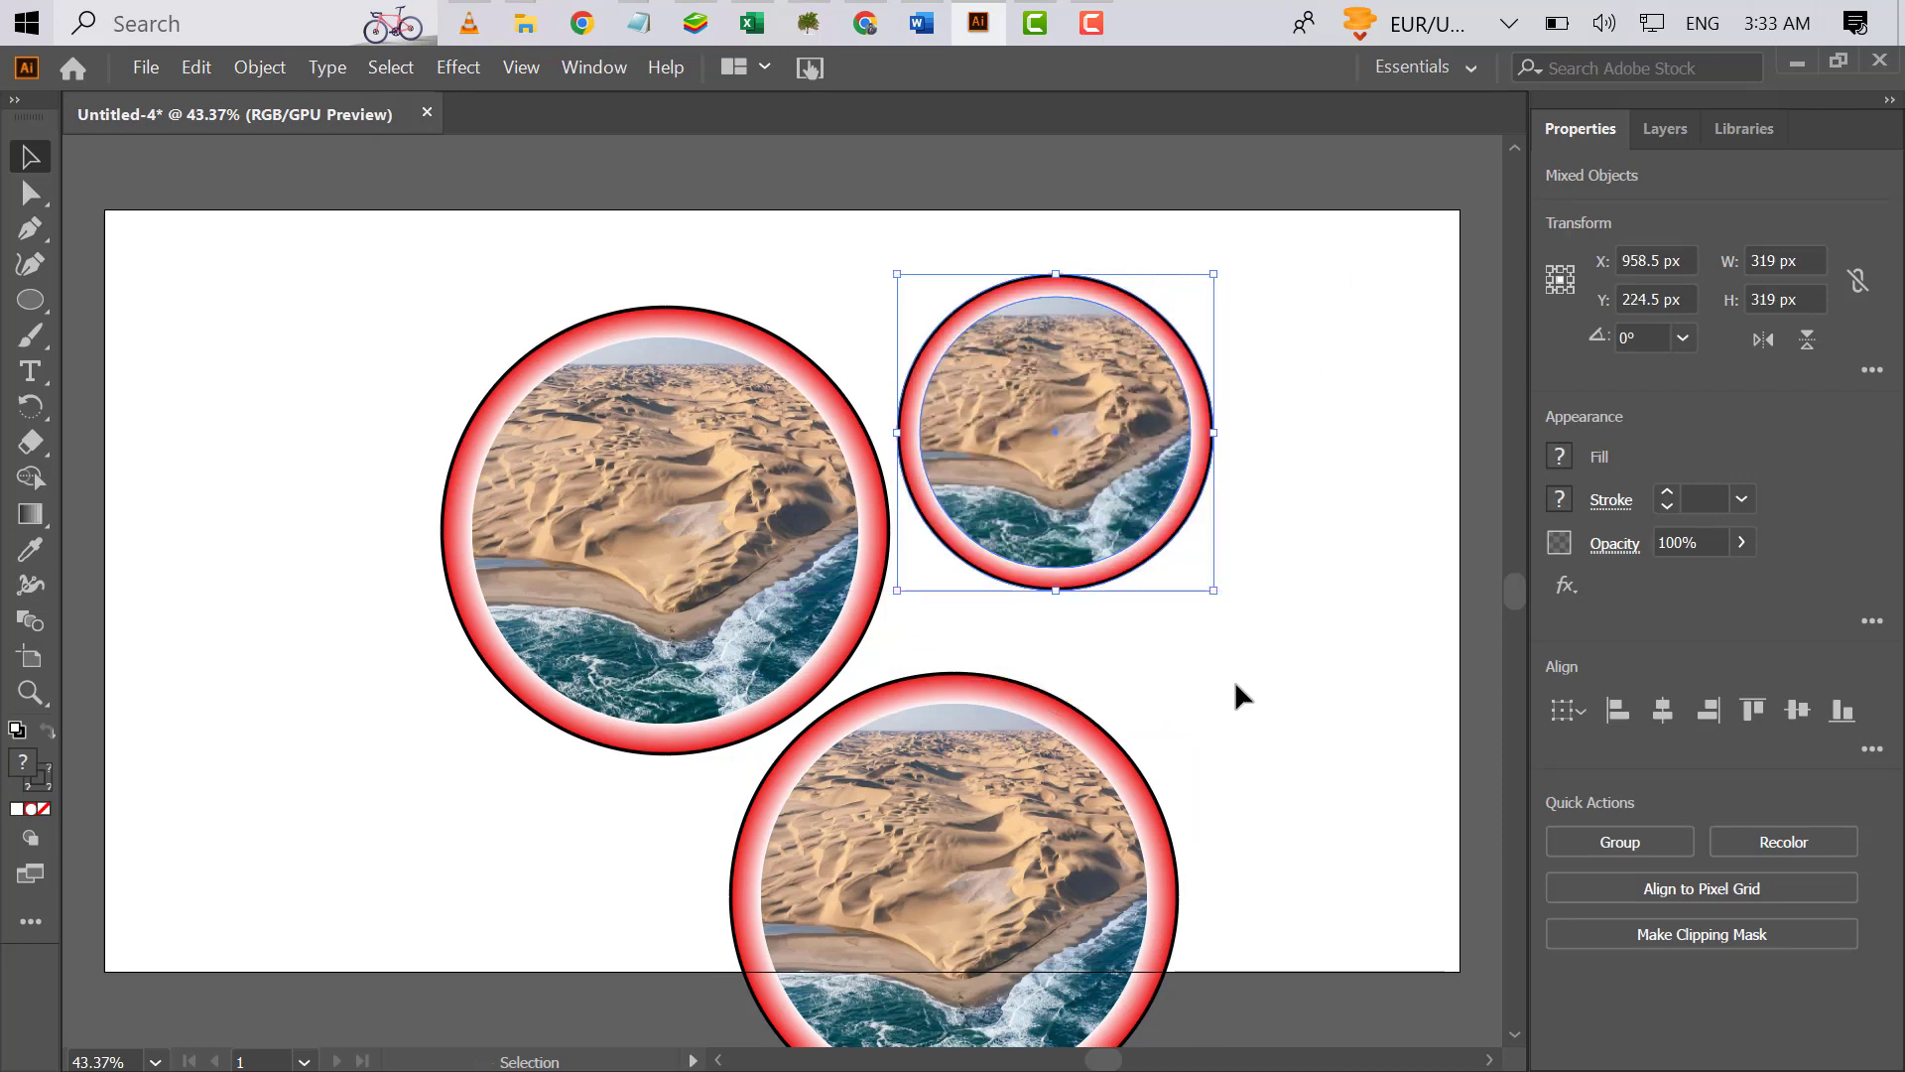
# - Scale the lower ring and its image down to about 311 px and move them up below the upper-right ring
pyautogui.click(950, 956)
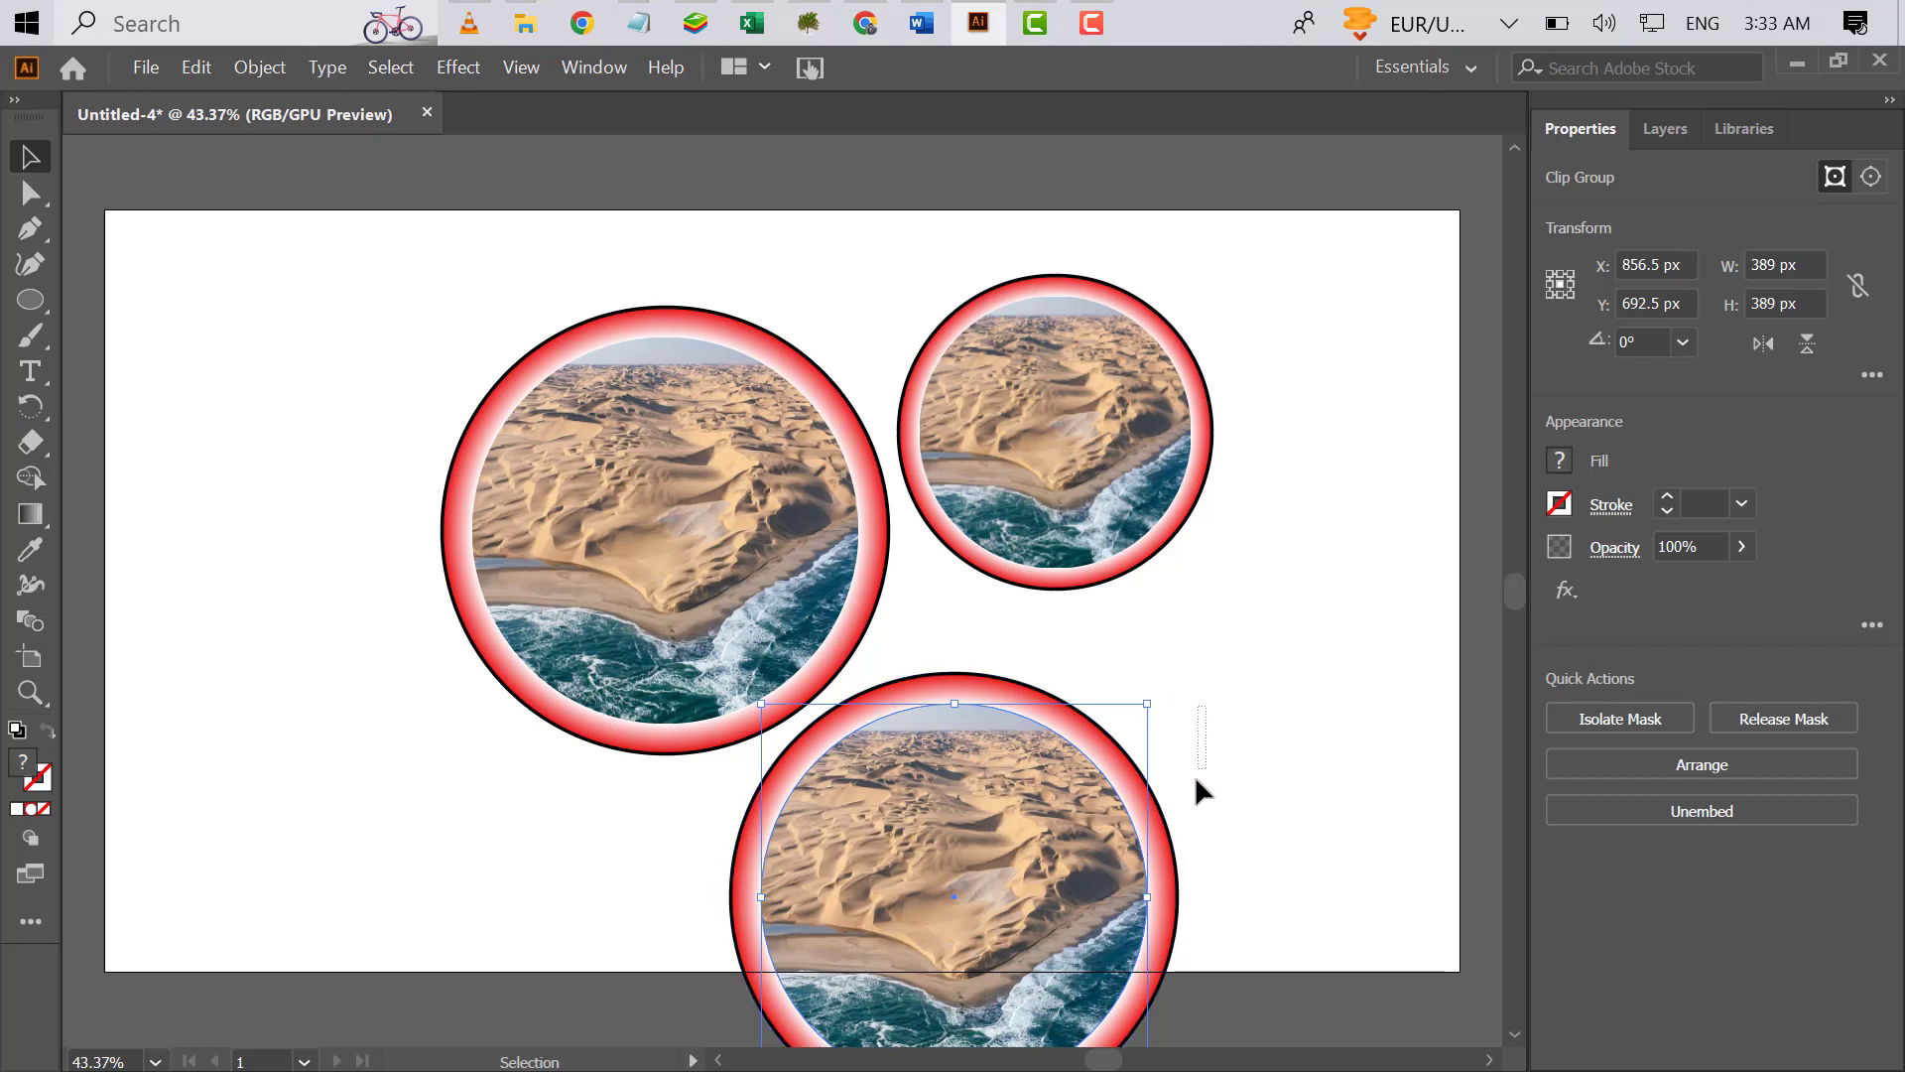
pyautogui.moveTo(1195, 781); pyautogui.dragTo(1108, 893)
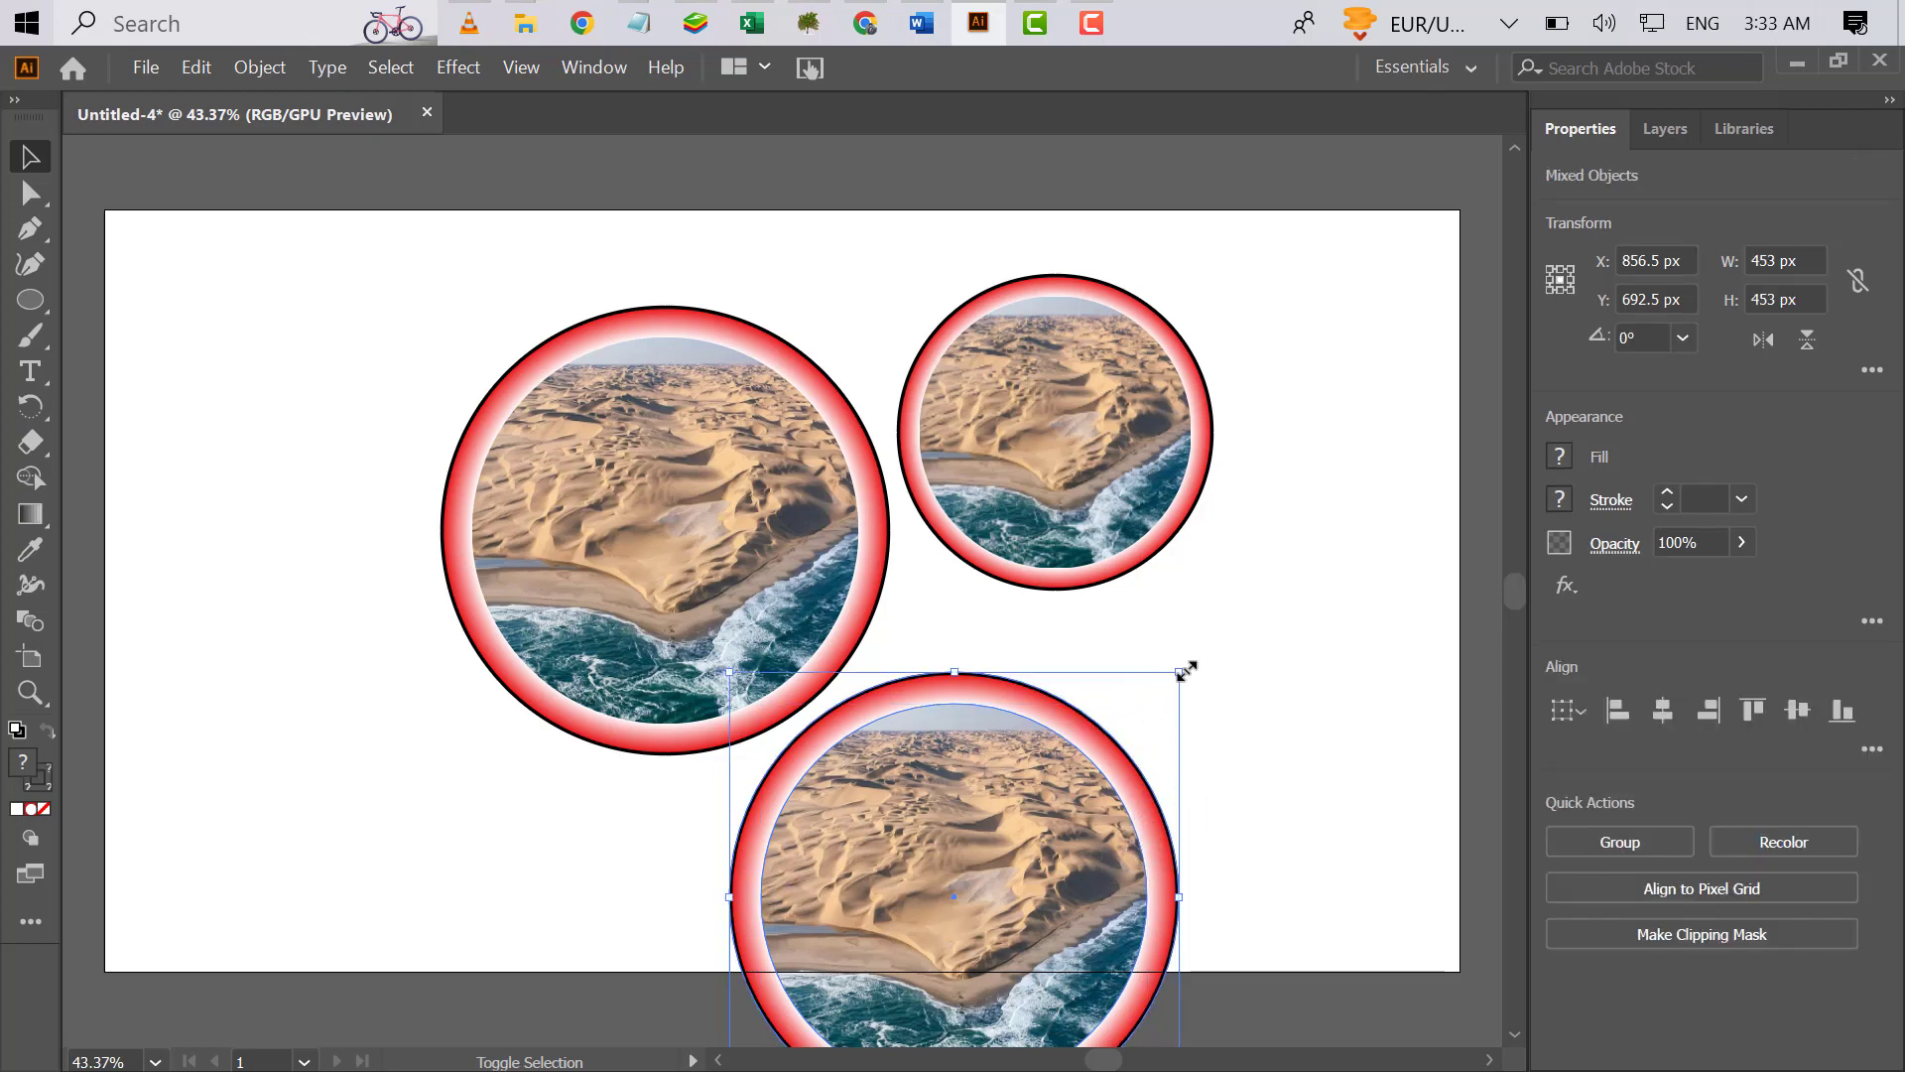
pyautogui.moveTo(1182, 672); pyautogui.dragTo(1040, 809)
pyautogui.moveTo(829, 905); pyautogui.dragTo(946, 704)
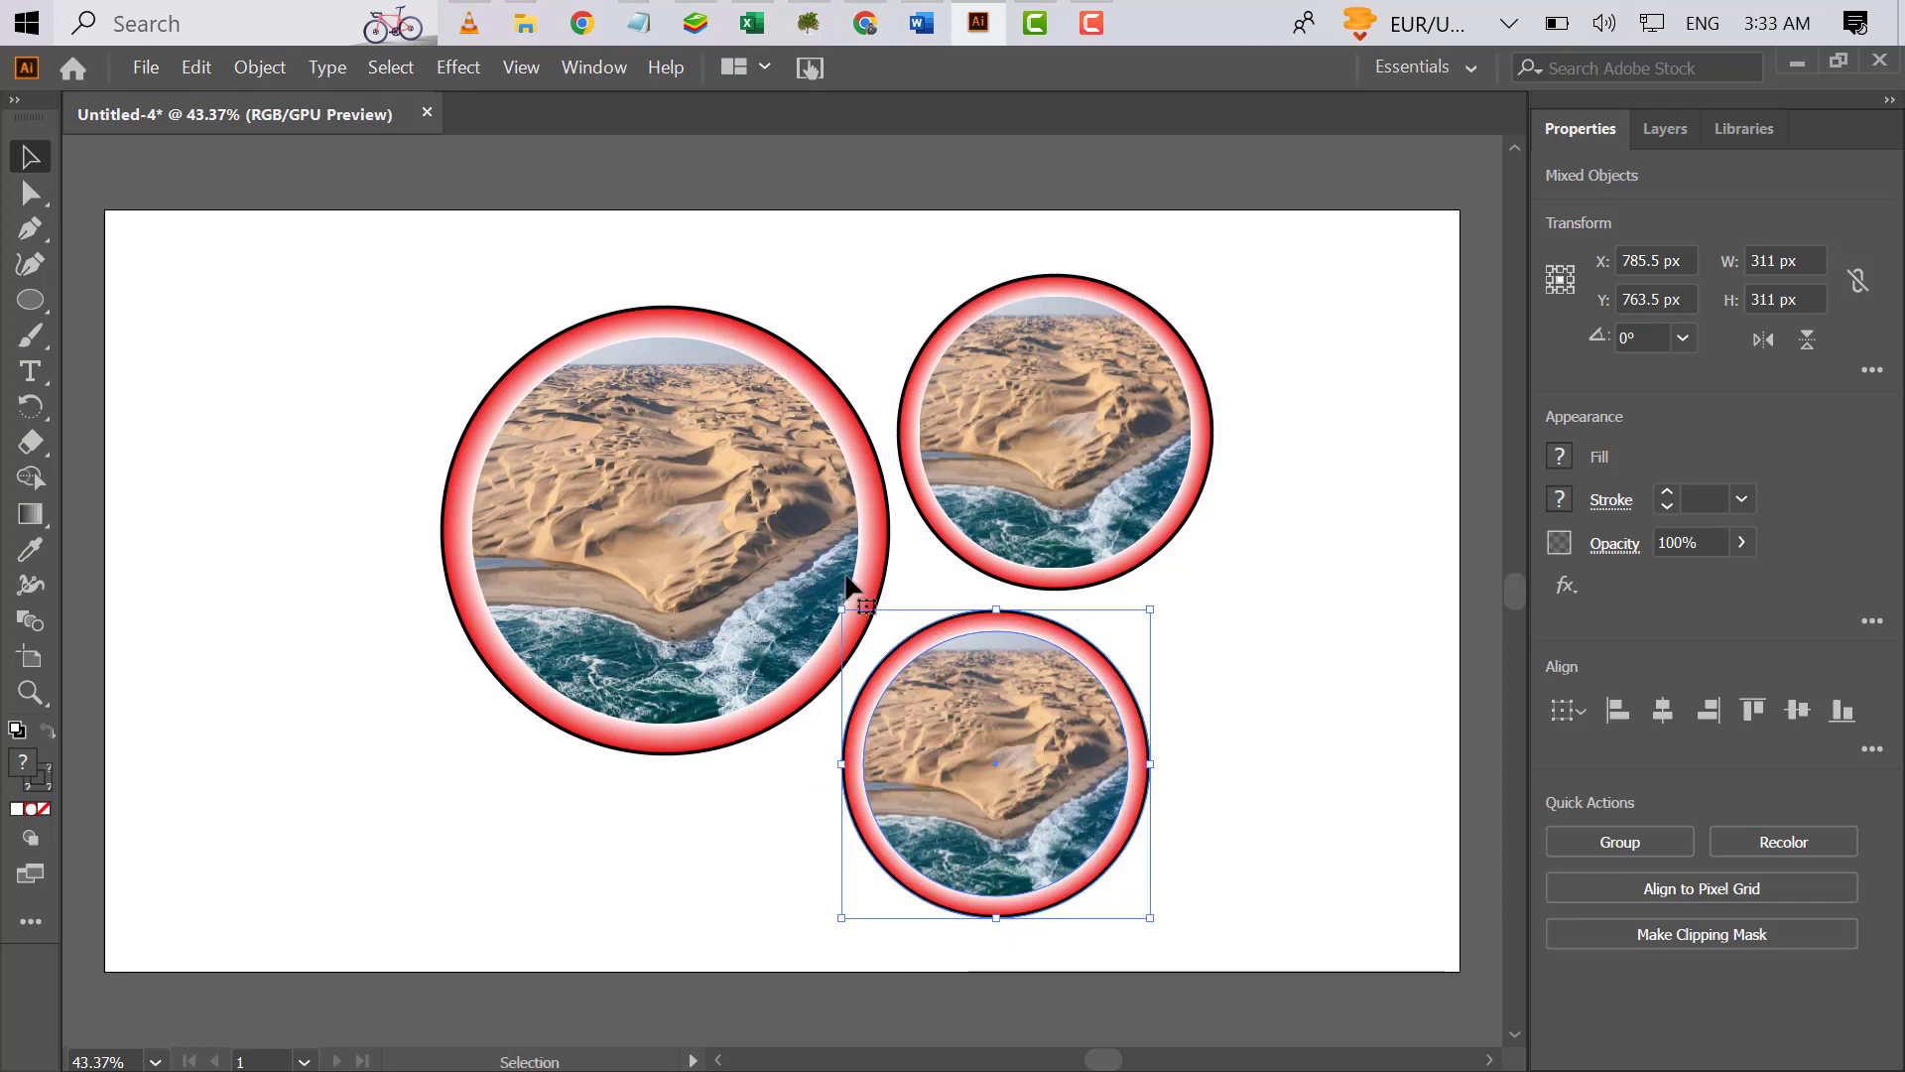
# - Release the clipping mask of the image in the upper-right ring
pyautogui.click(996, 341)
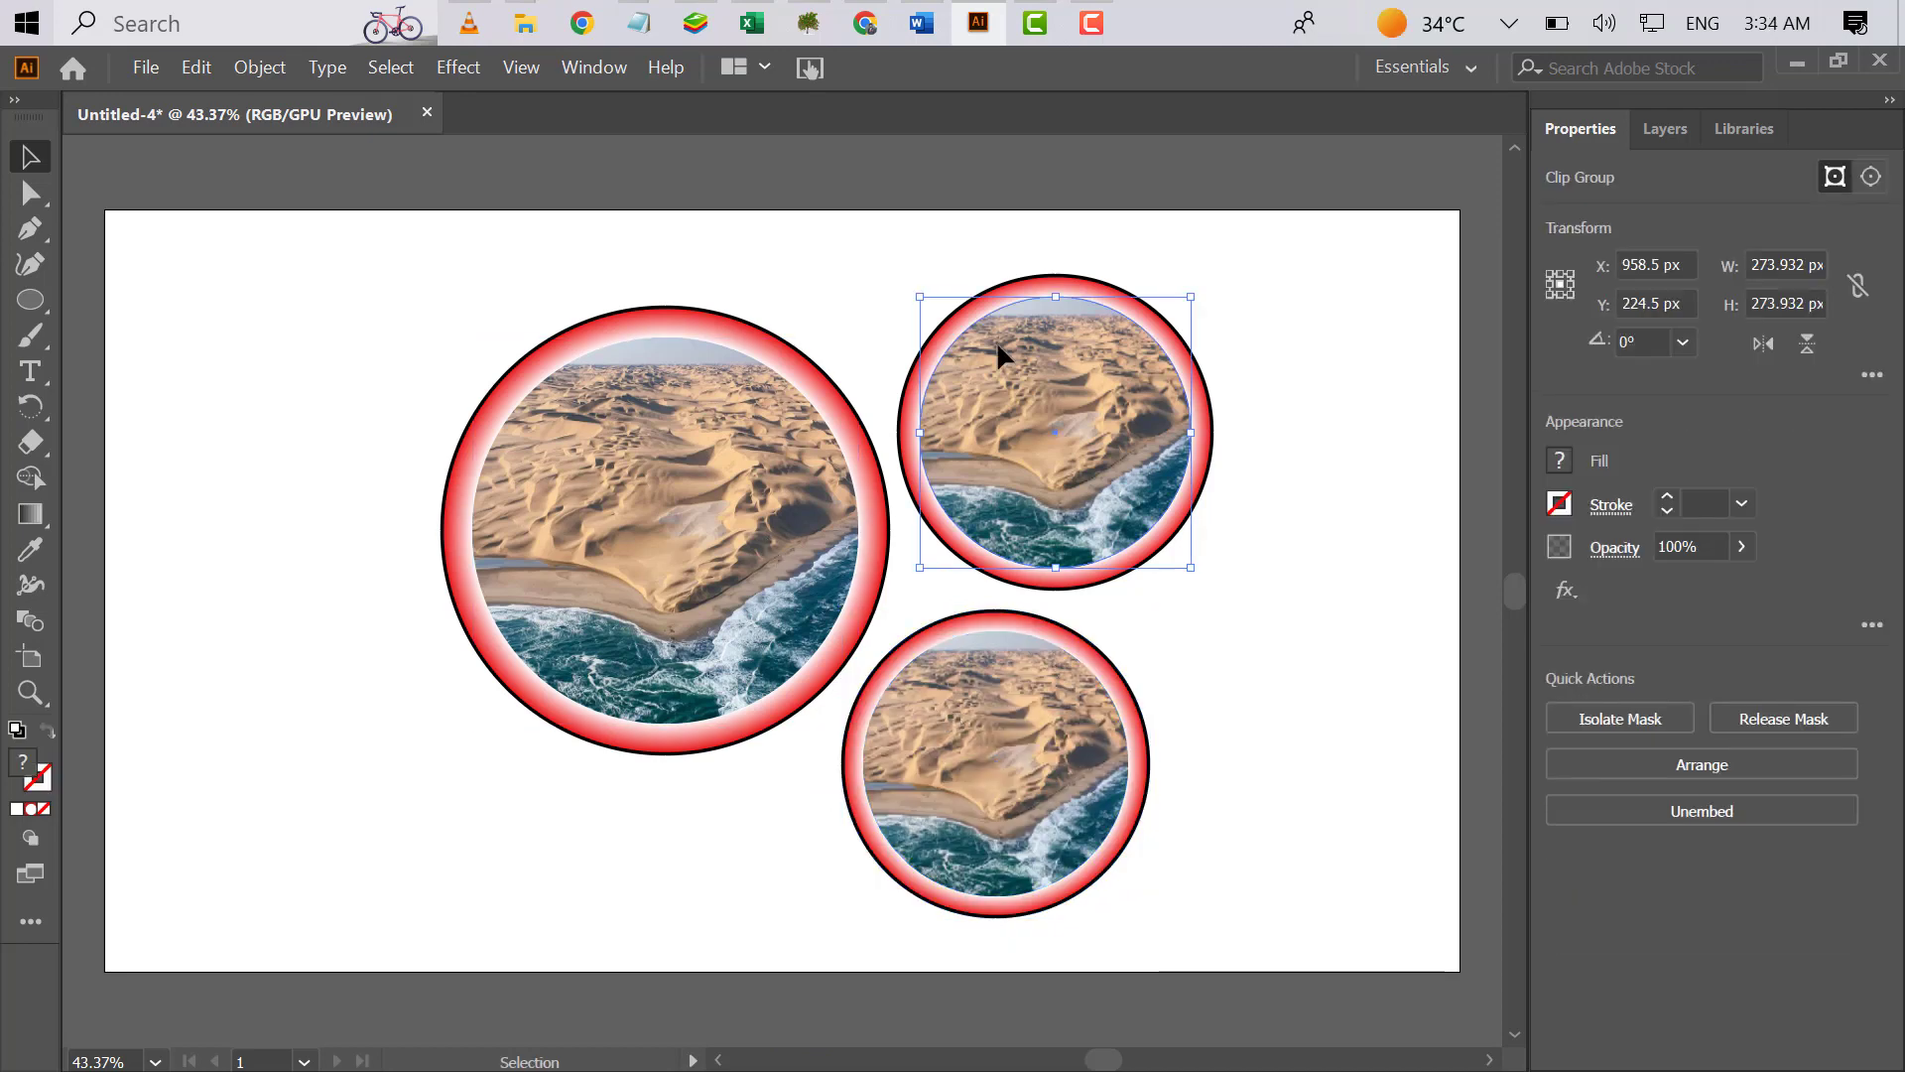
pyautogui.rightClick(996, 342)
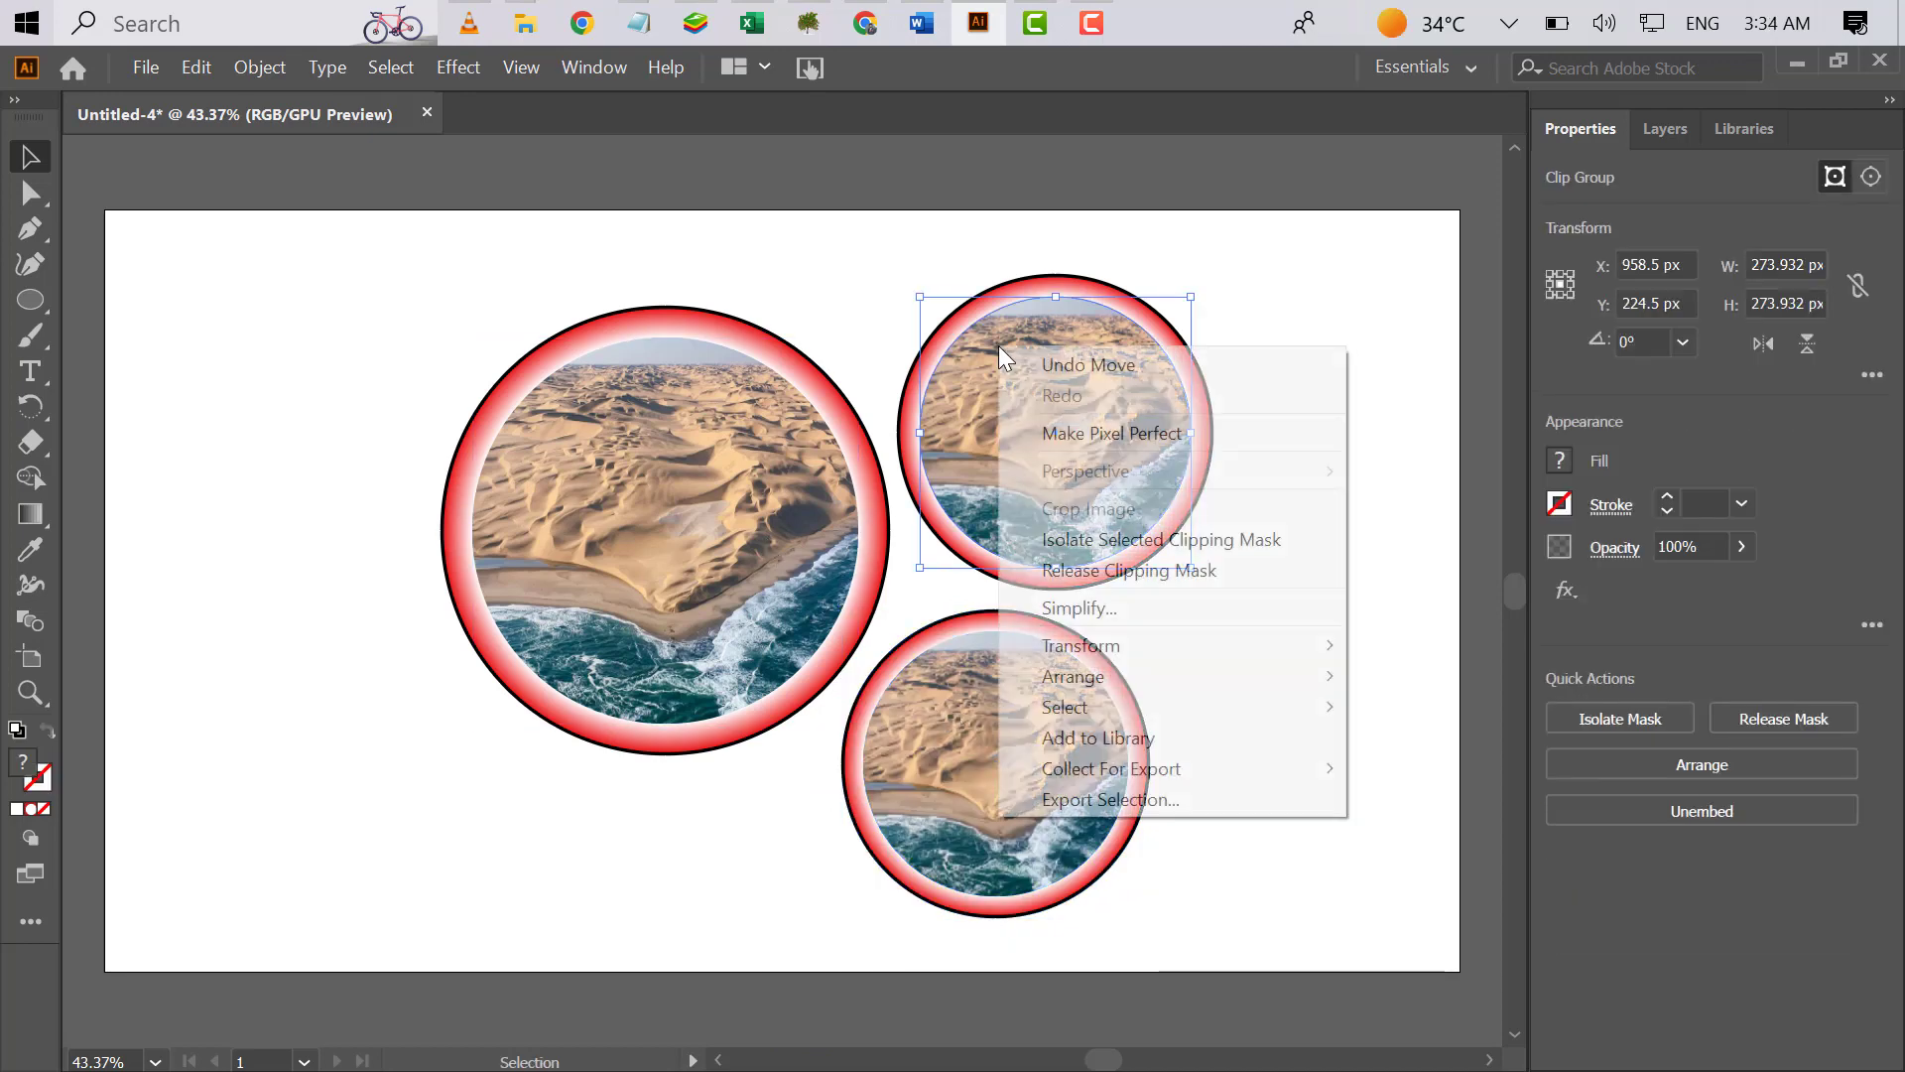
pyautogui.click(1067, 571)
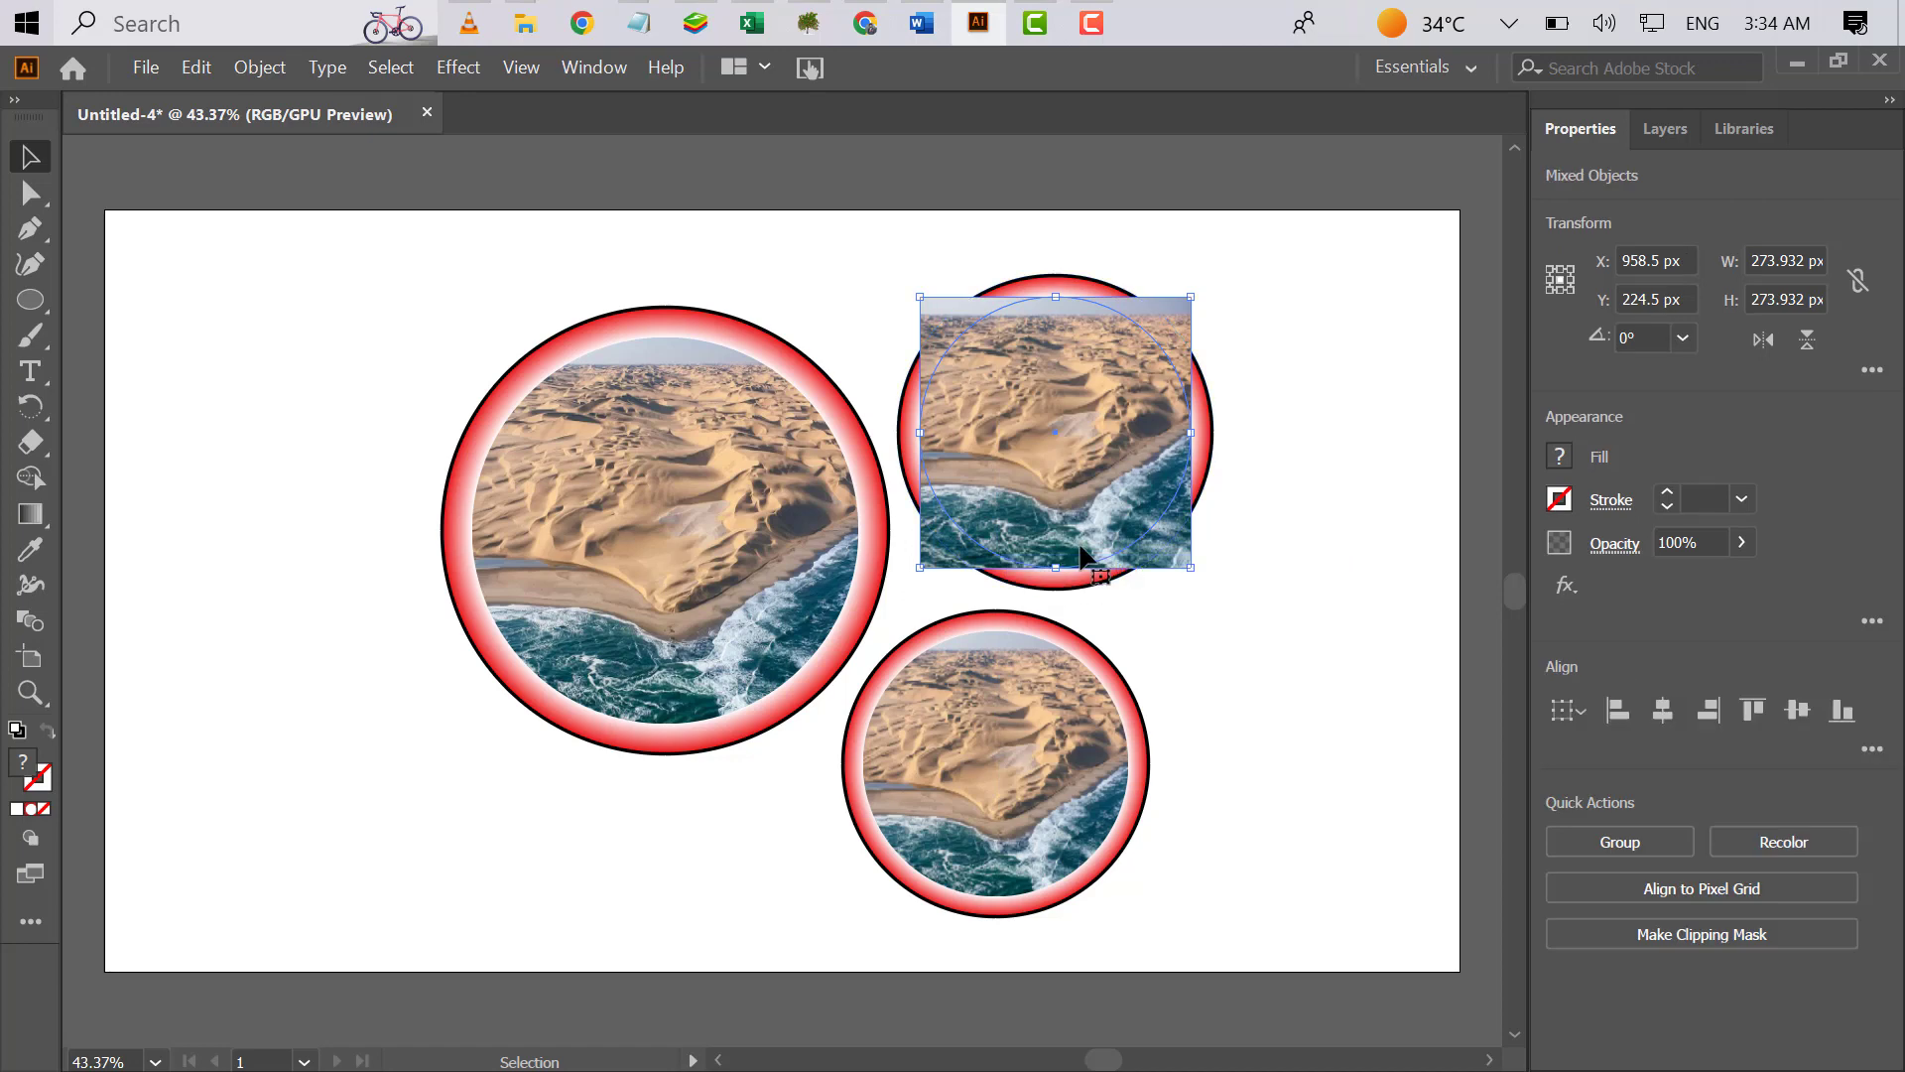
# - Delete the released desert image from the upper-right ring and paste in the photo of dunes along a dark blue coastline
pyautogui.press('Delete')
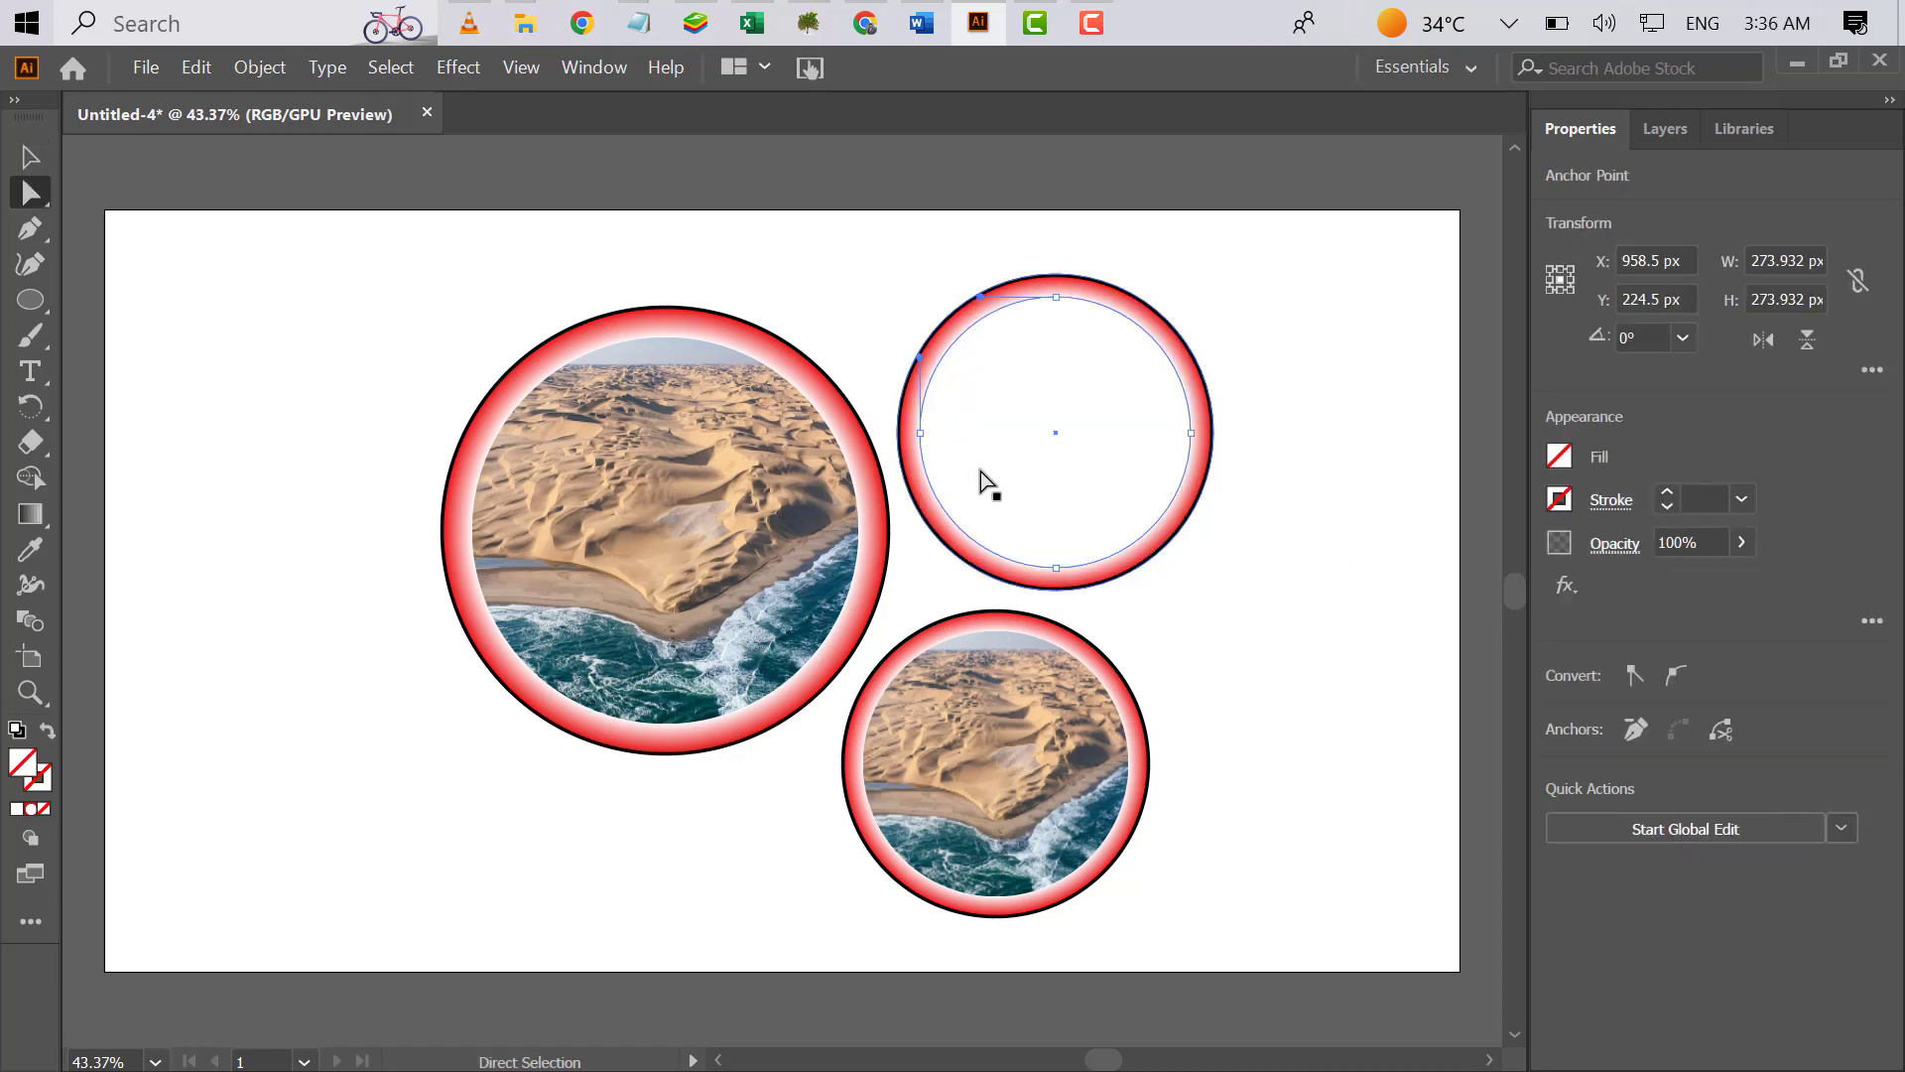
pyautogui.hotkey('ctrl', 'c')
pyautogui.hotkey('ctrl', 'v')
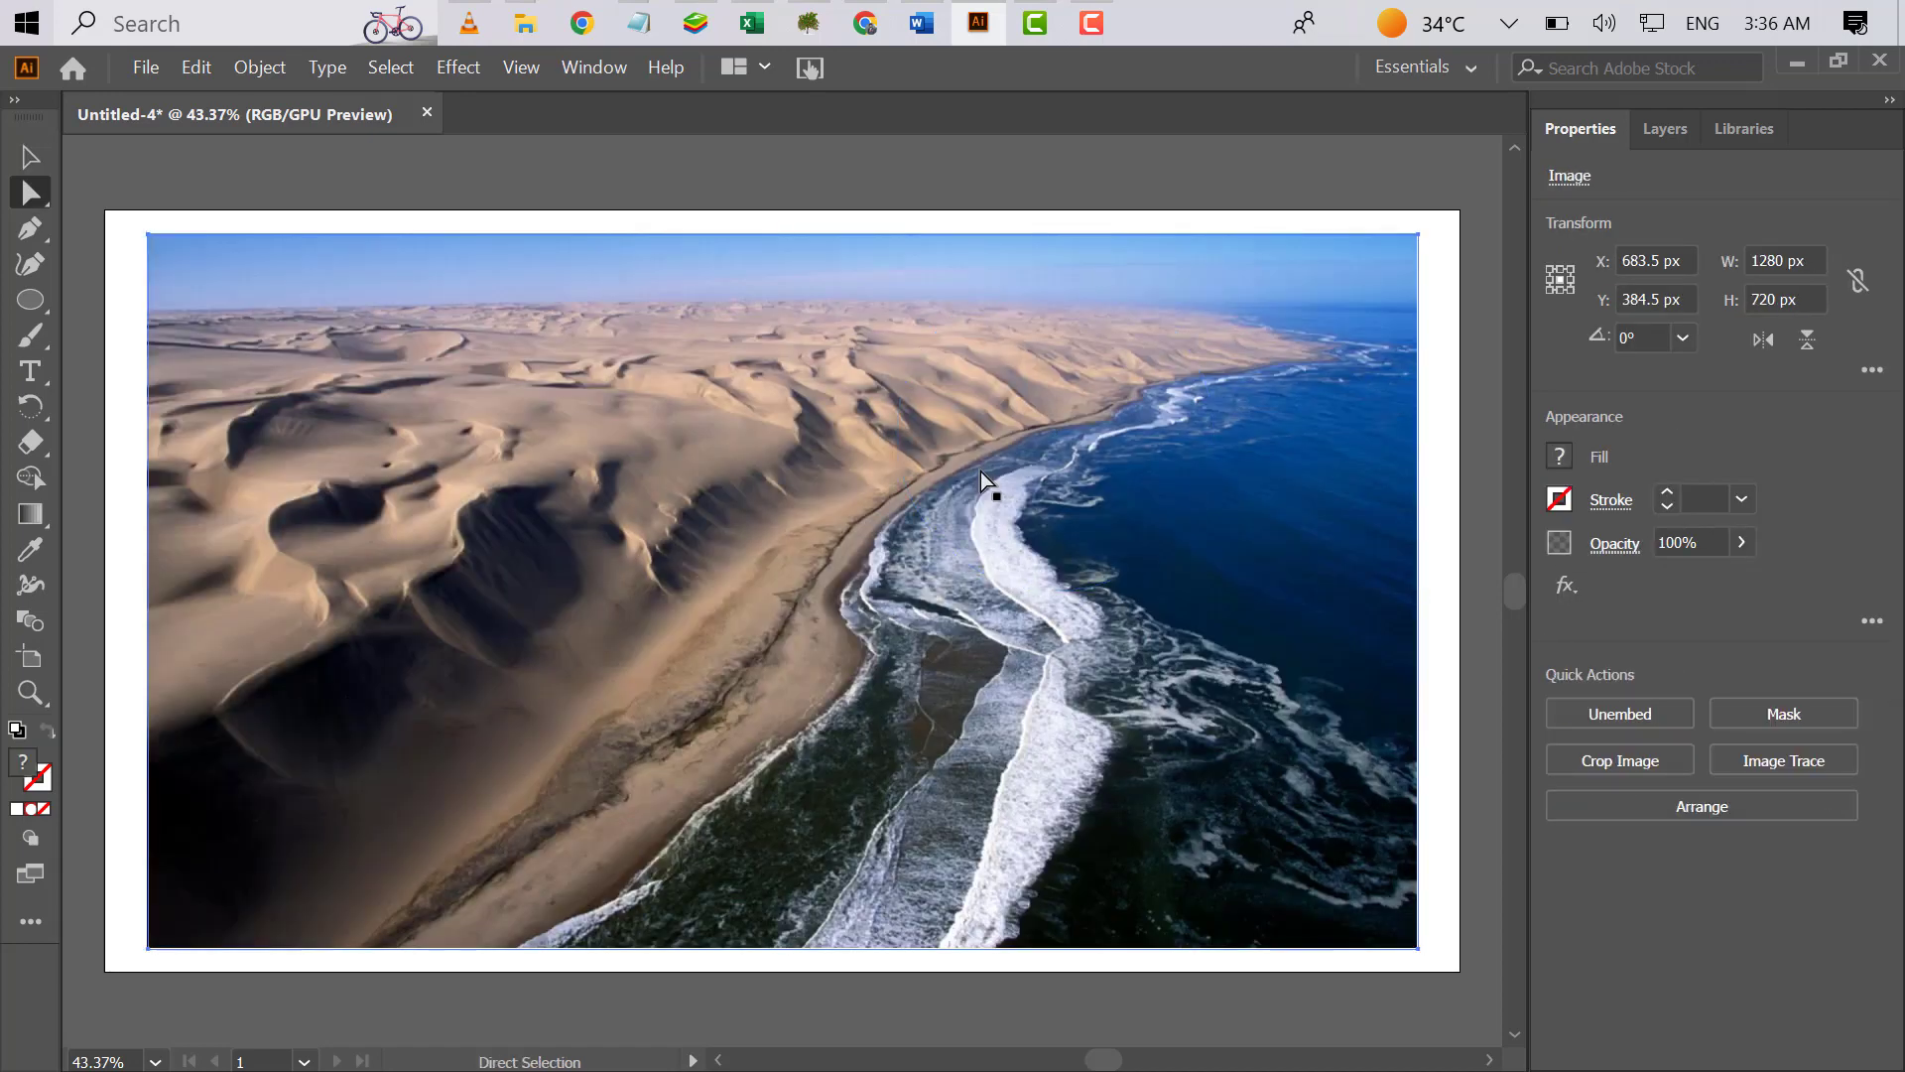
# - Scale the pasted coastline photo down to about 390 × 272 px and move it over the upper-right ring
pyautogui.click(29, 157)
pyautogui.moveTo(148, 235); pyautogui.dragTo(1030, 678)
pyautogui.moveTo(1177, 769); pyautogui.dragTo(1037, 407)
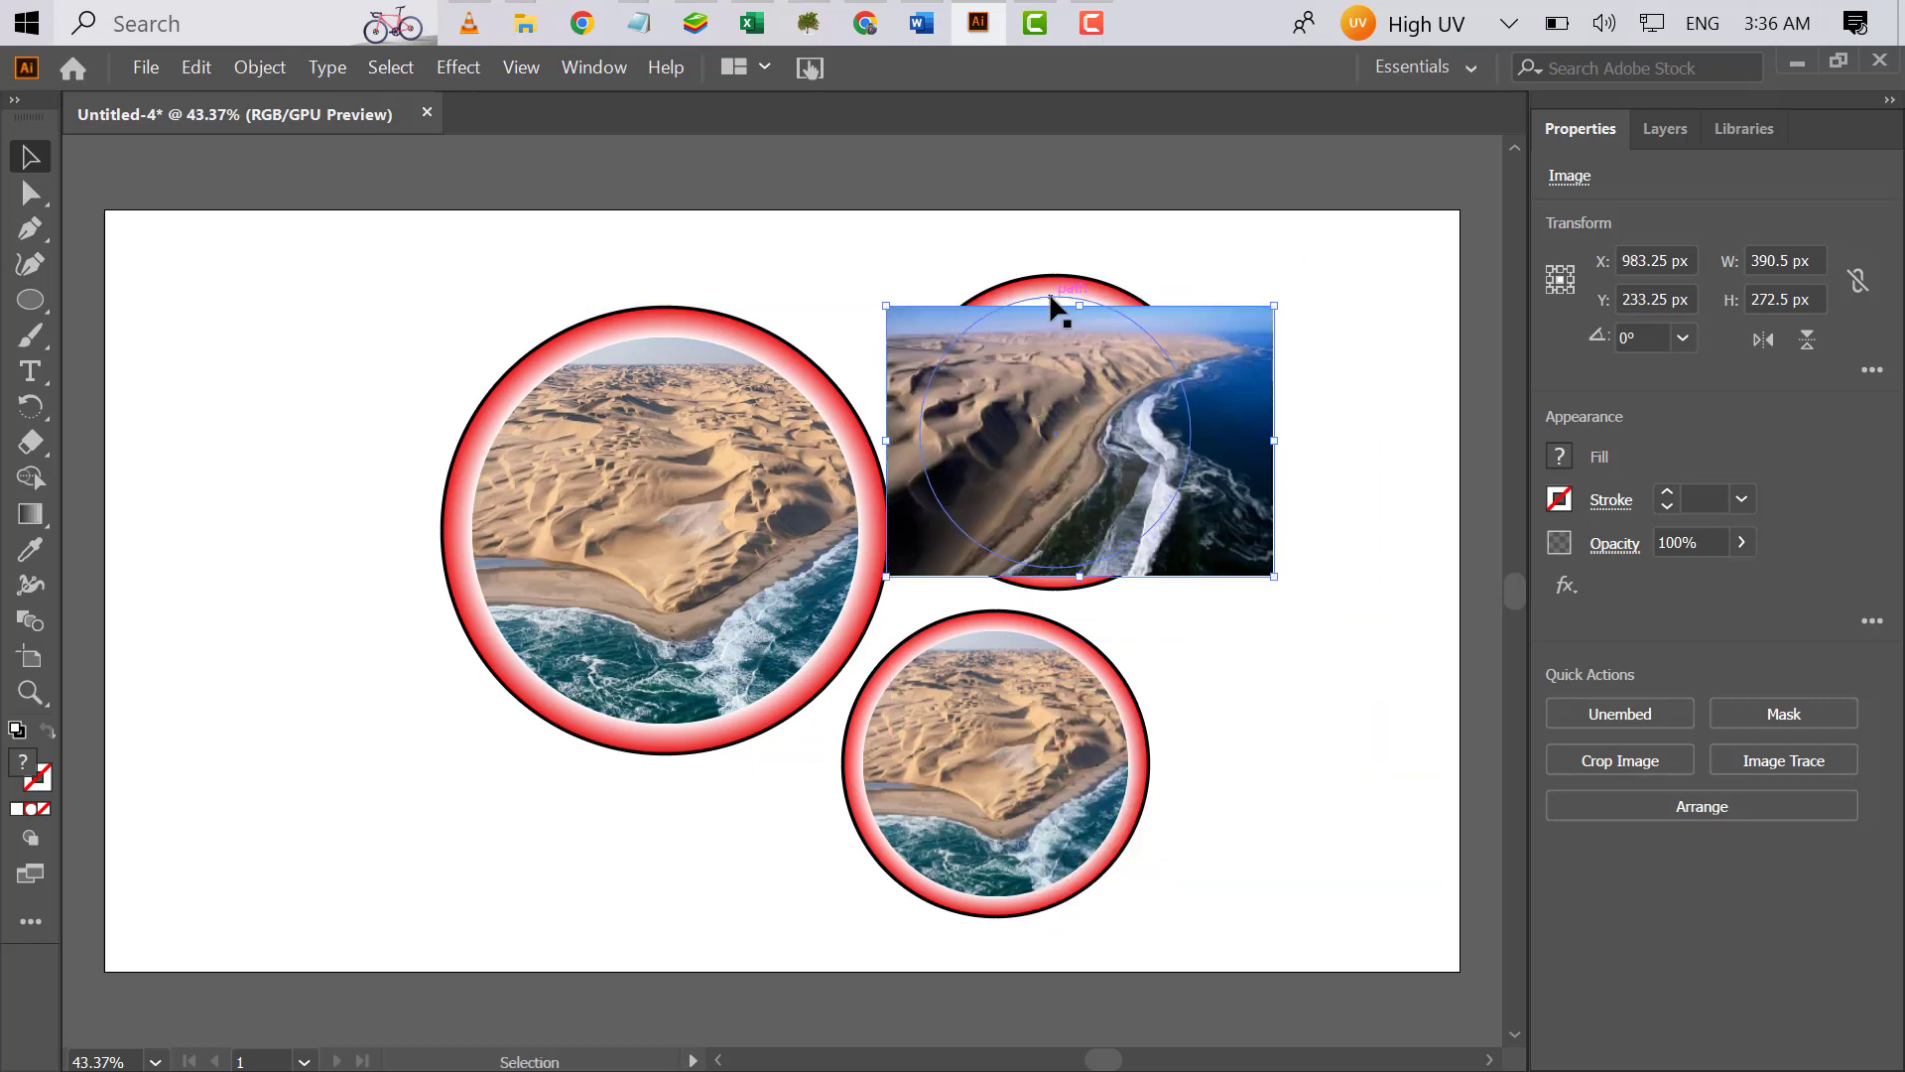
# - Bring the inner circle of the upper-right ring to the front, above the coastline photo
pyautogui.click(1048, 298)
pyautogui.rightClick(1046, 294)
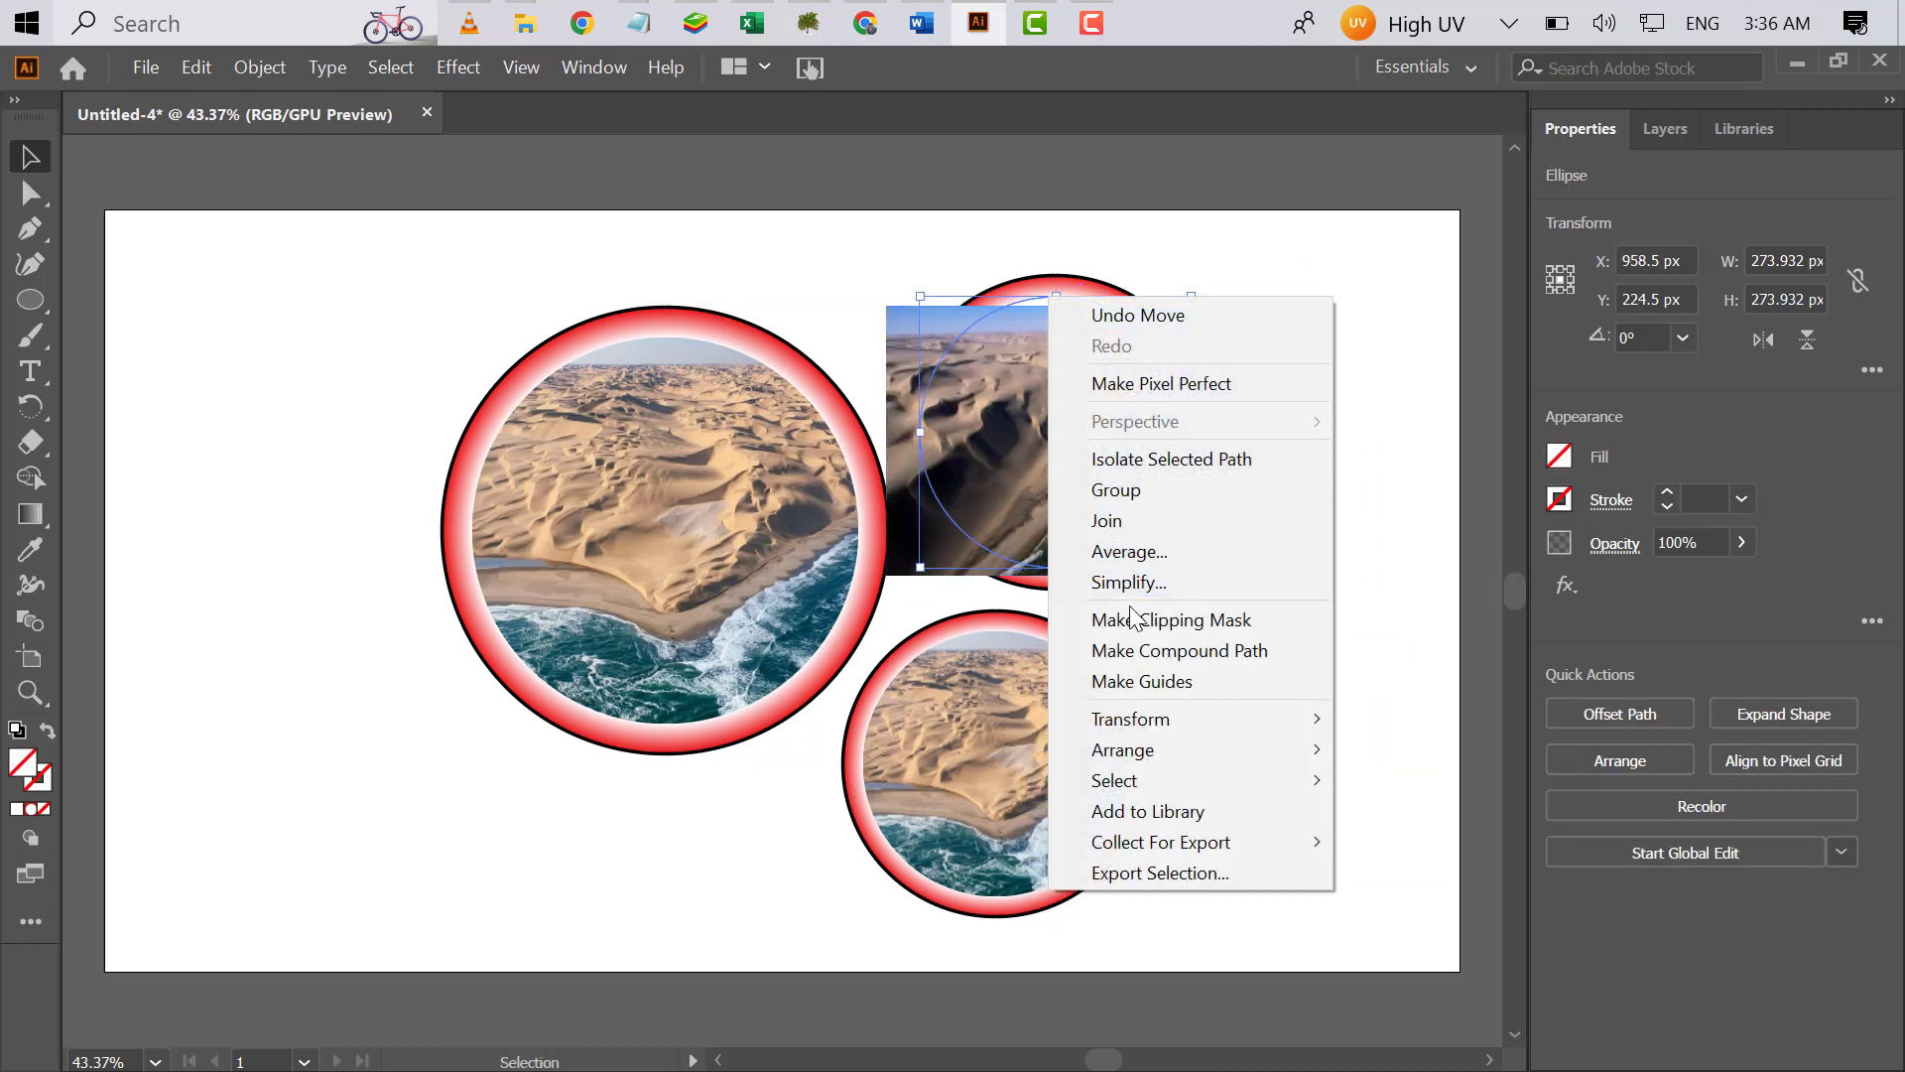
pyautogui.moveTo(1228, 751)
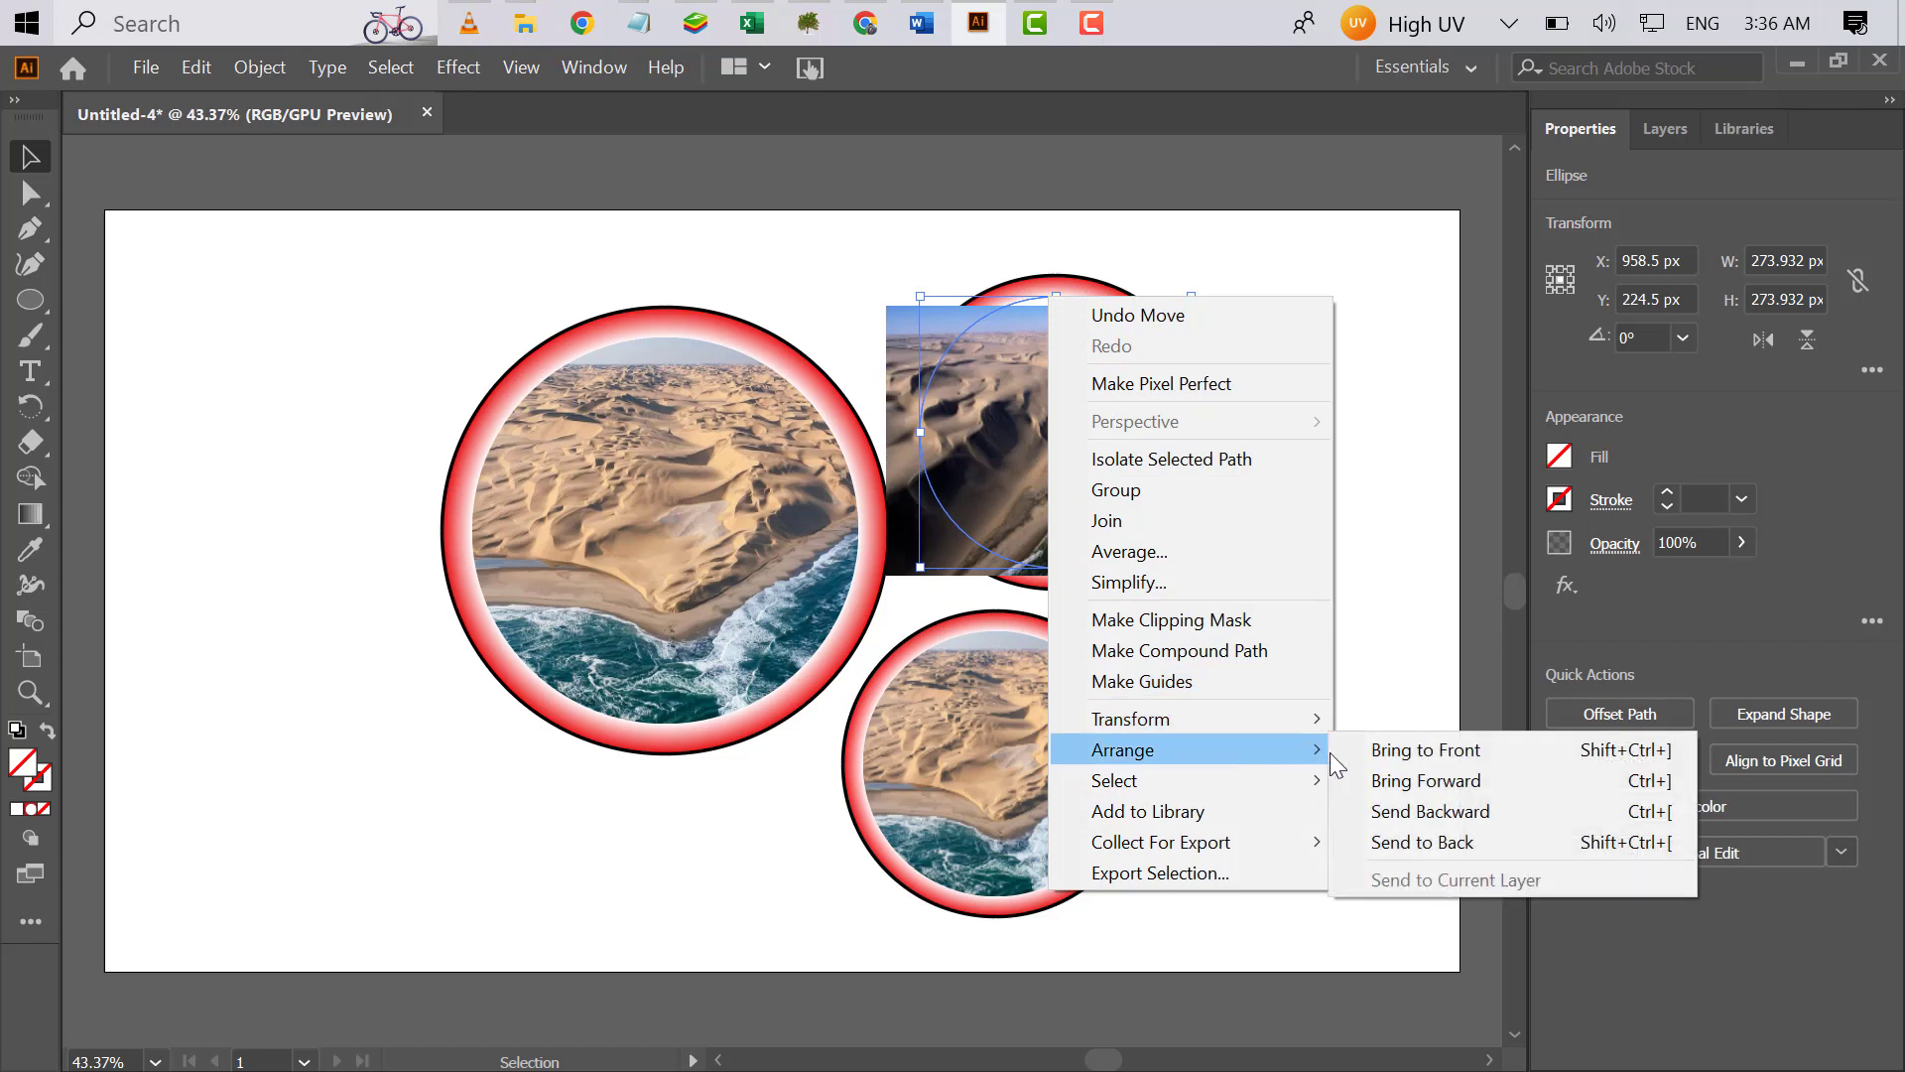
pyautogui.click(1364, 751)
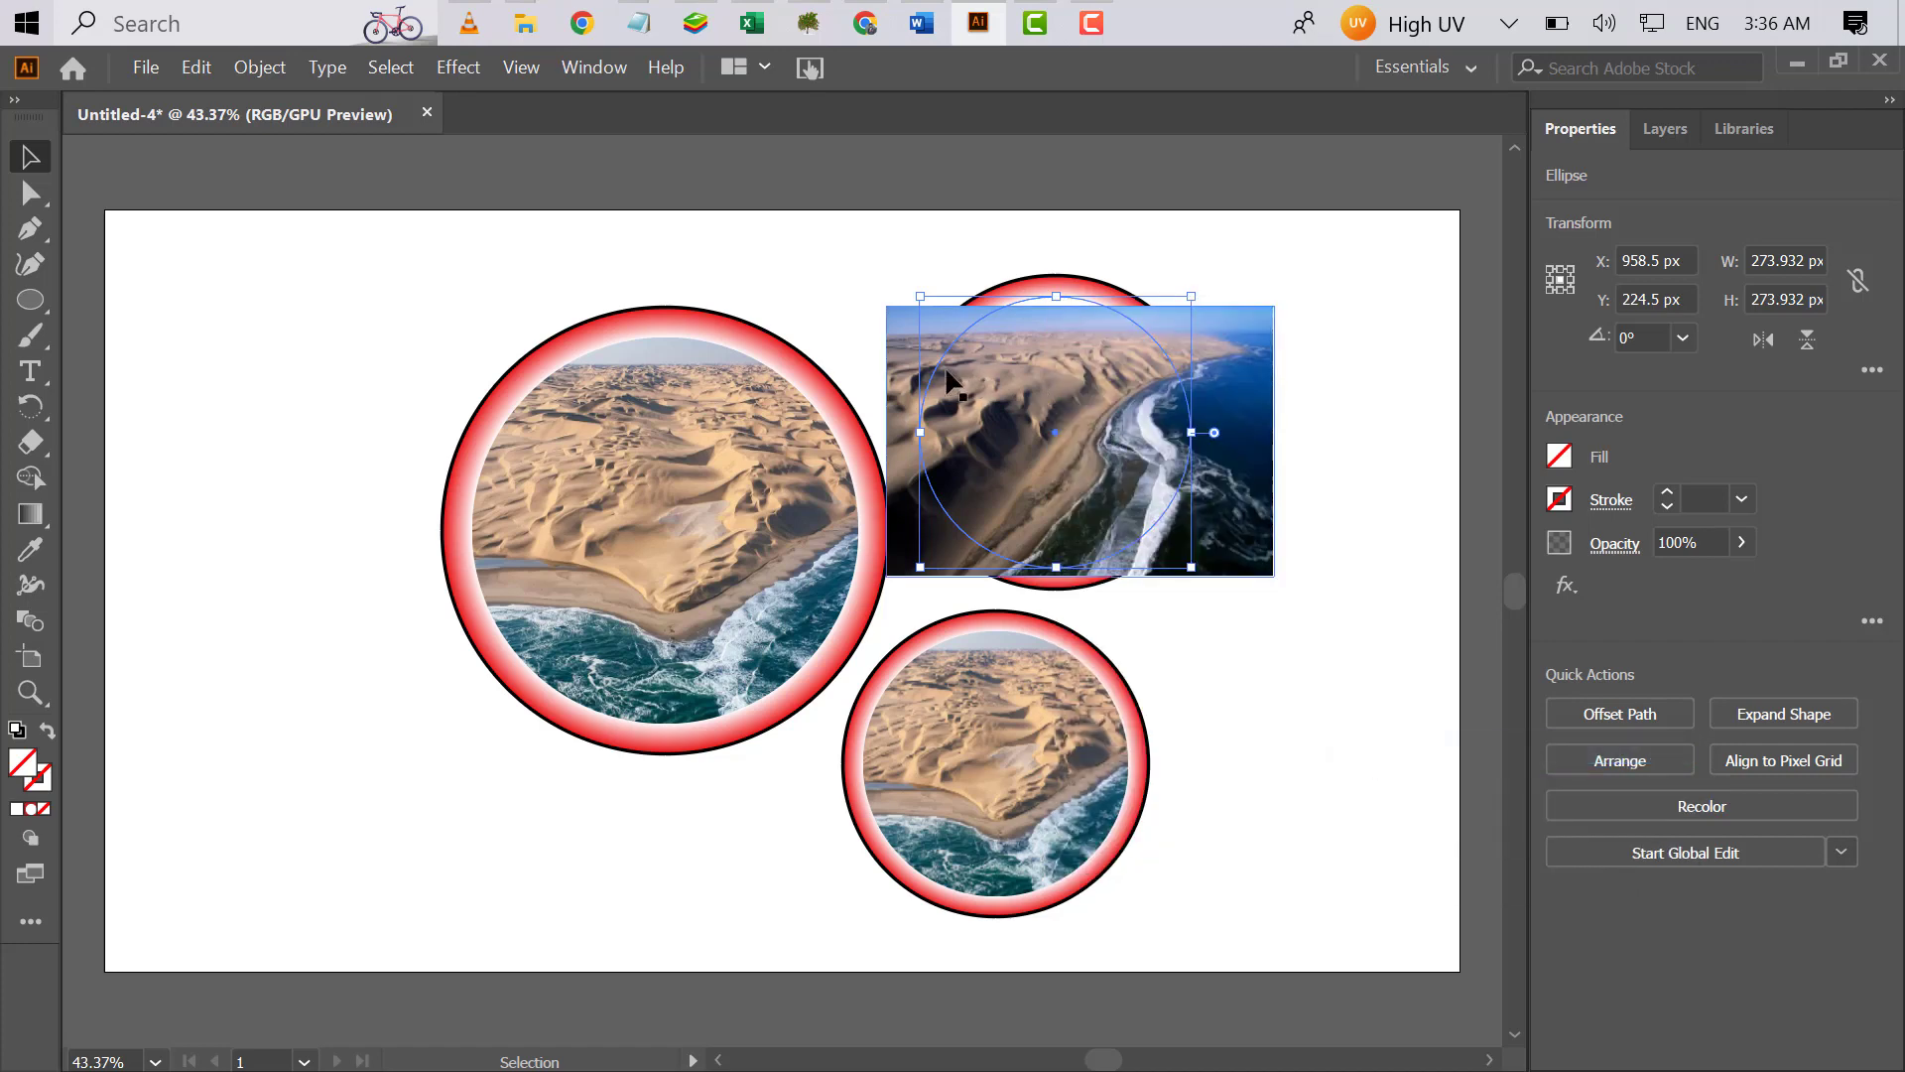
# - Resize the coastline photo from each side to about 273 × 272 px, matching the bounds of the inner circle
pyautogui.click(1236, 308)
pyautogui.moveTo(1078, 309); pyautogui.dragTo(1079, 295)
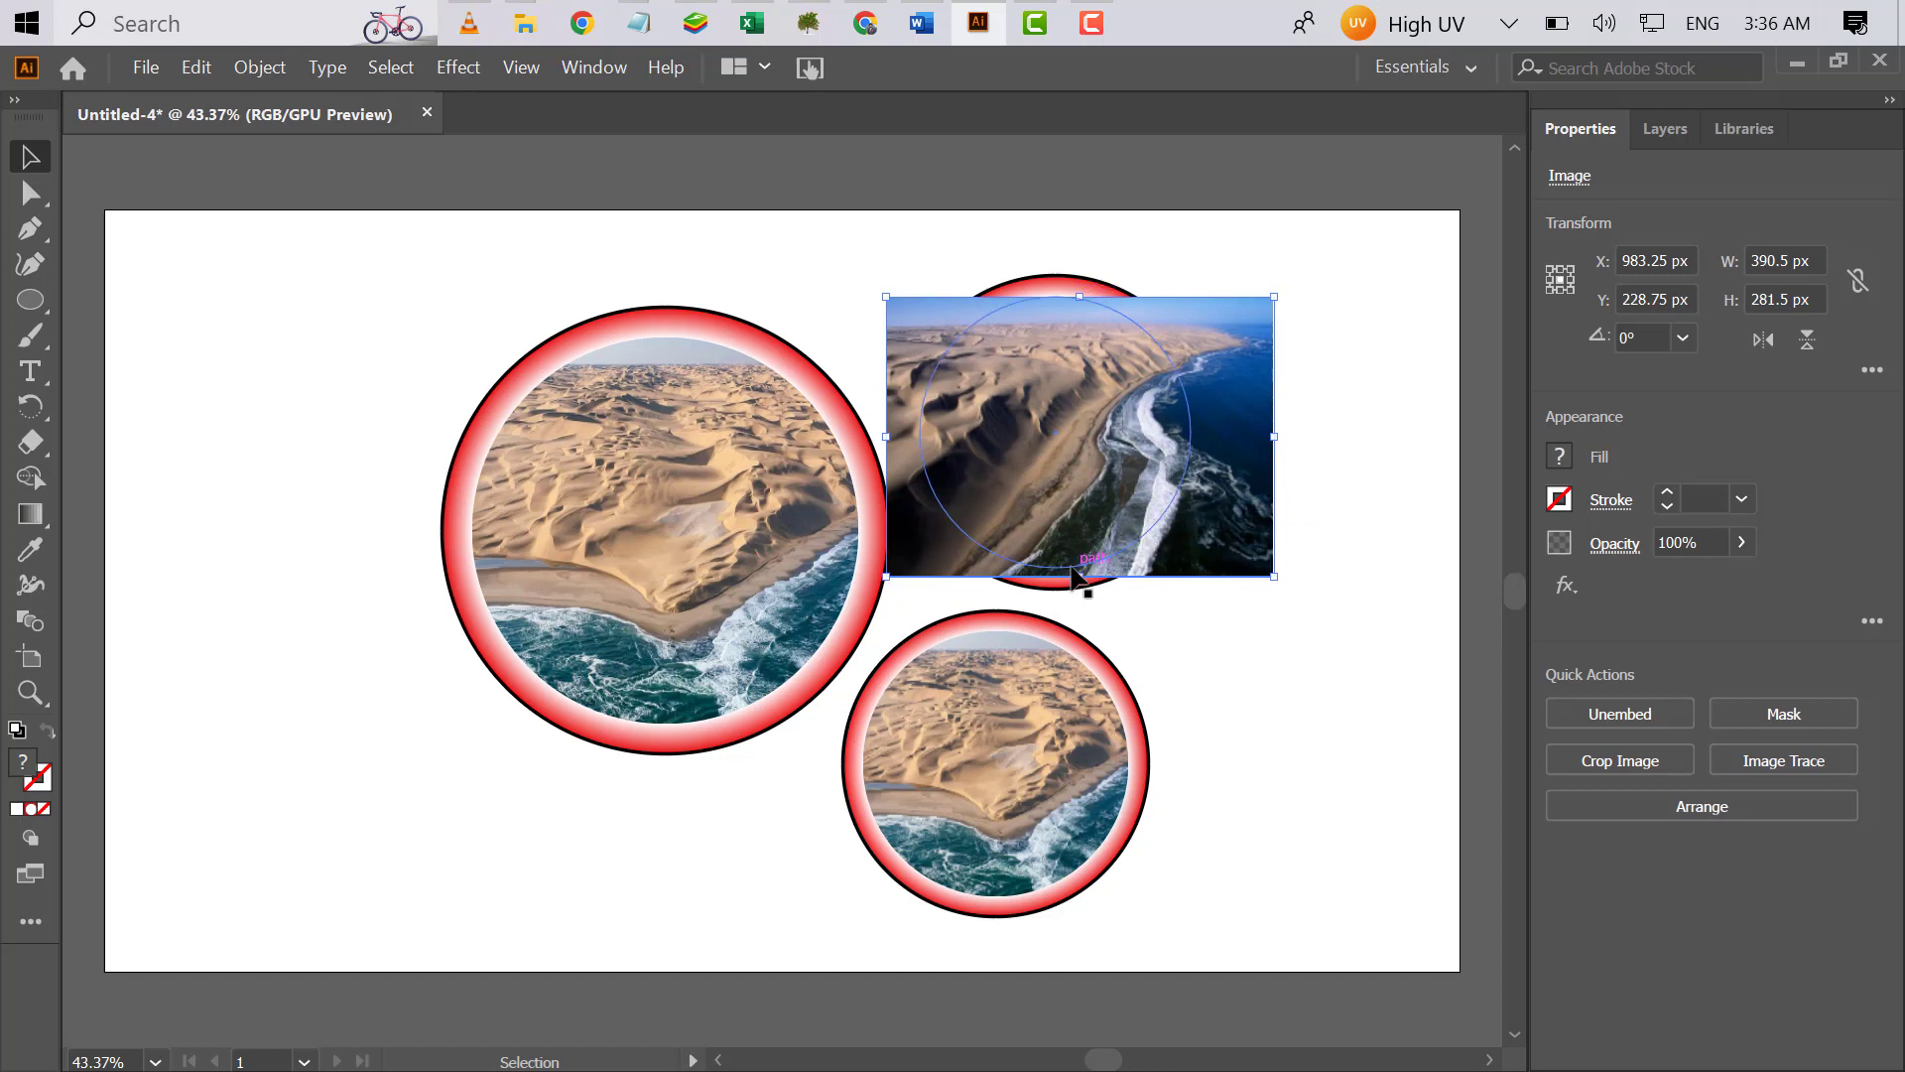
pyautogui.moveTo(1080, 576); pyautogui.dragTo(1081, 567)
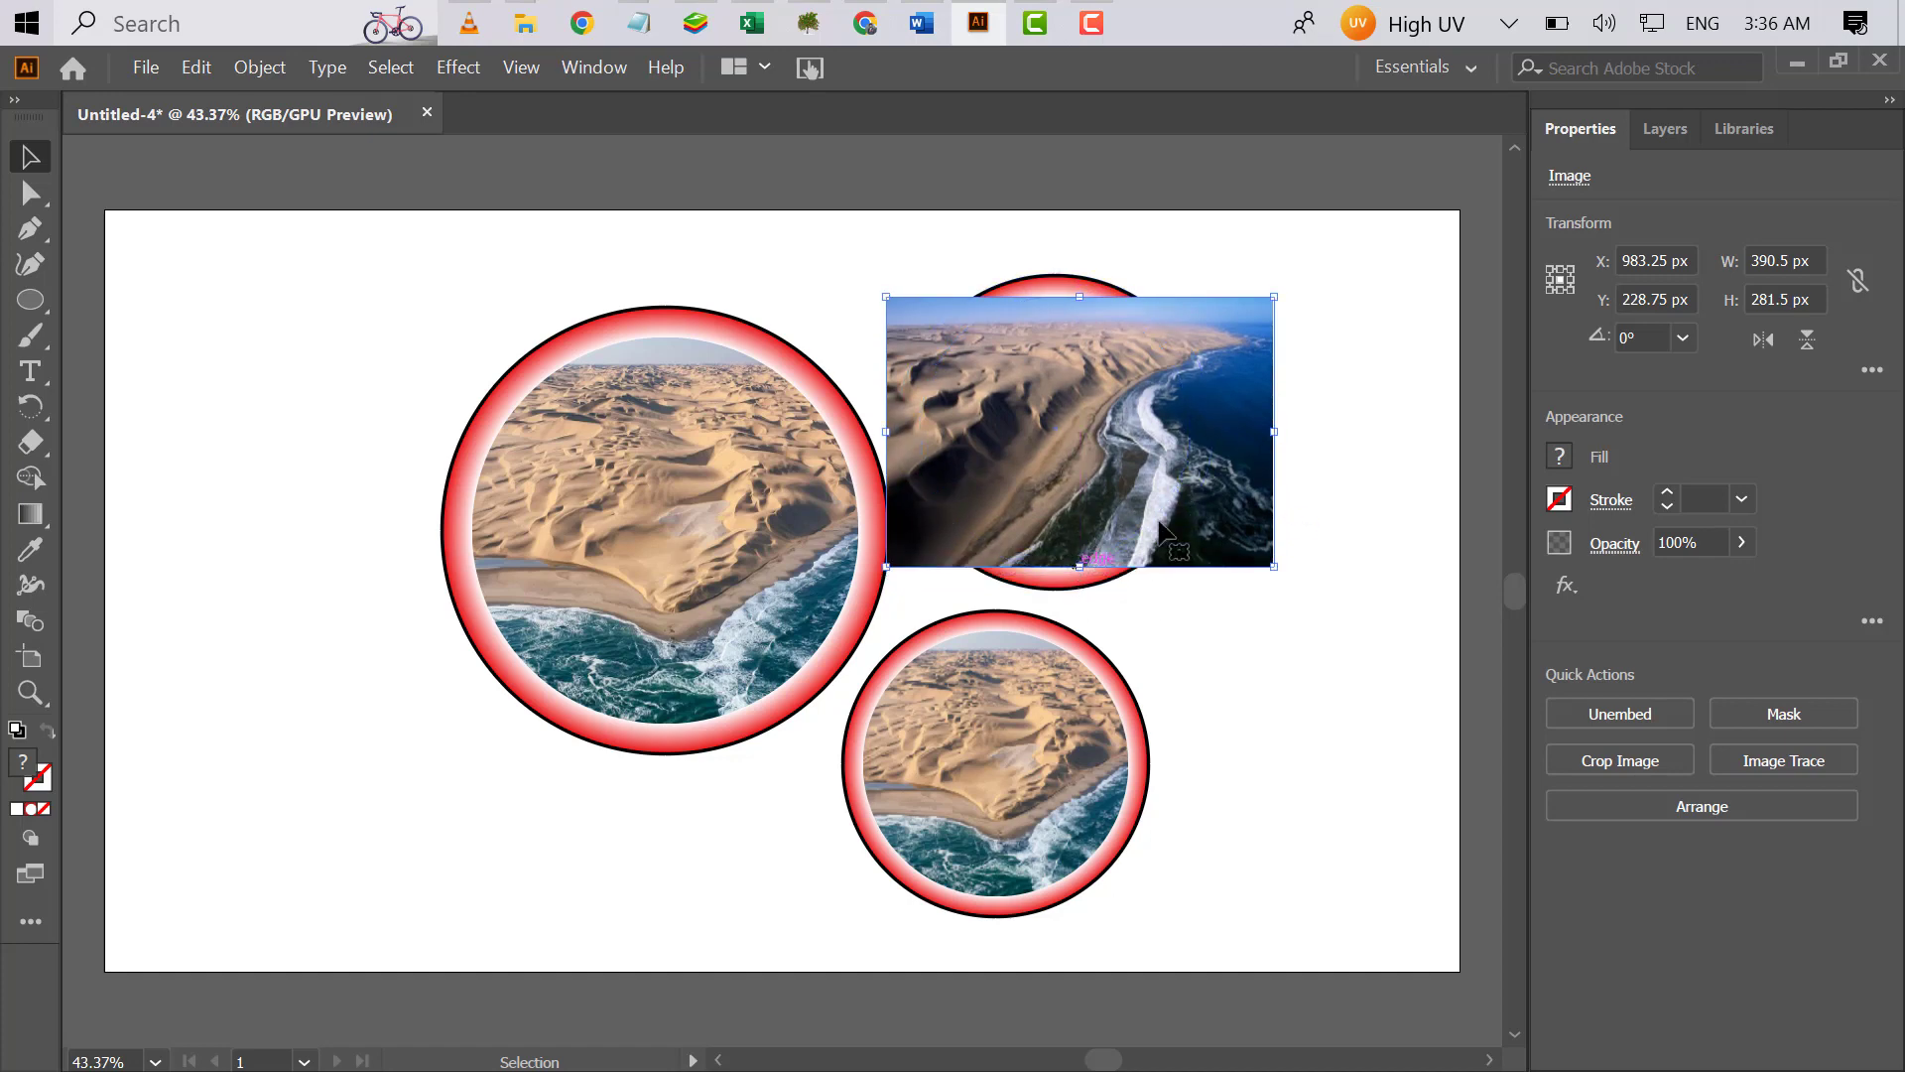
pyautogui.moveTo(1274, 432); pyautogui.dragTo(1191, 444)
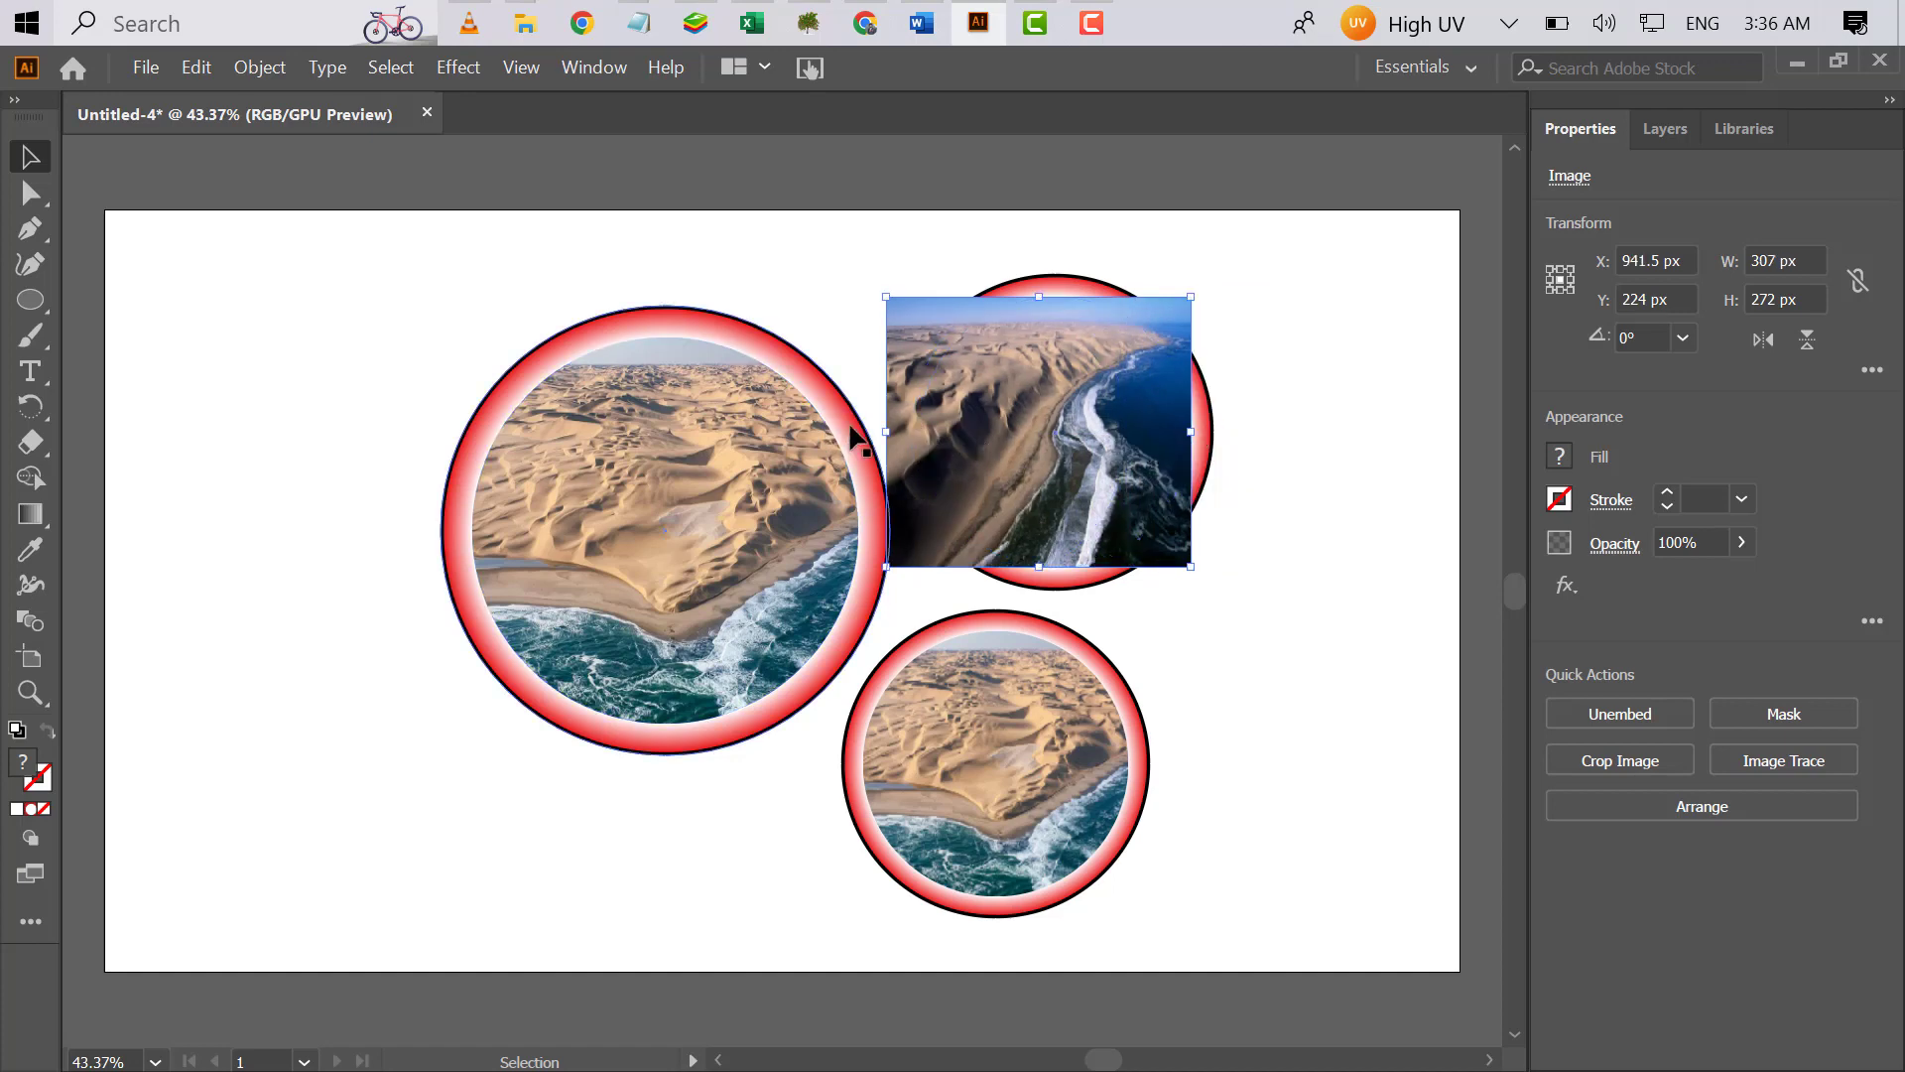
pyautogui.moveTo(887, 434); pyautogui.dragTo(920, 438)
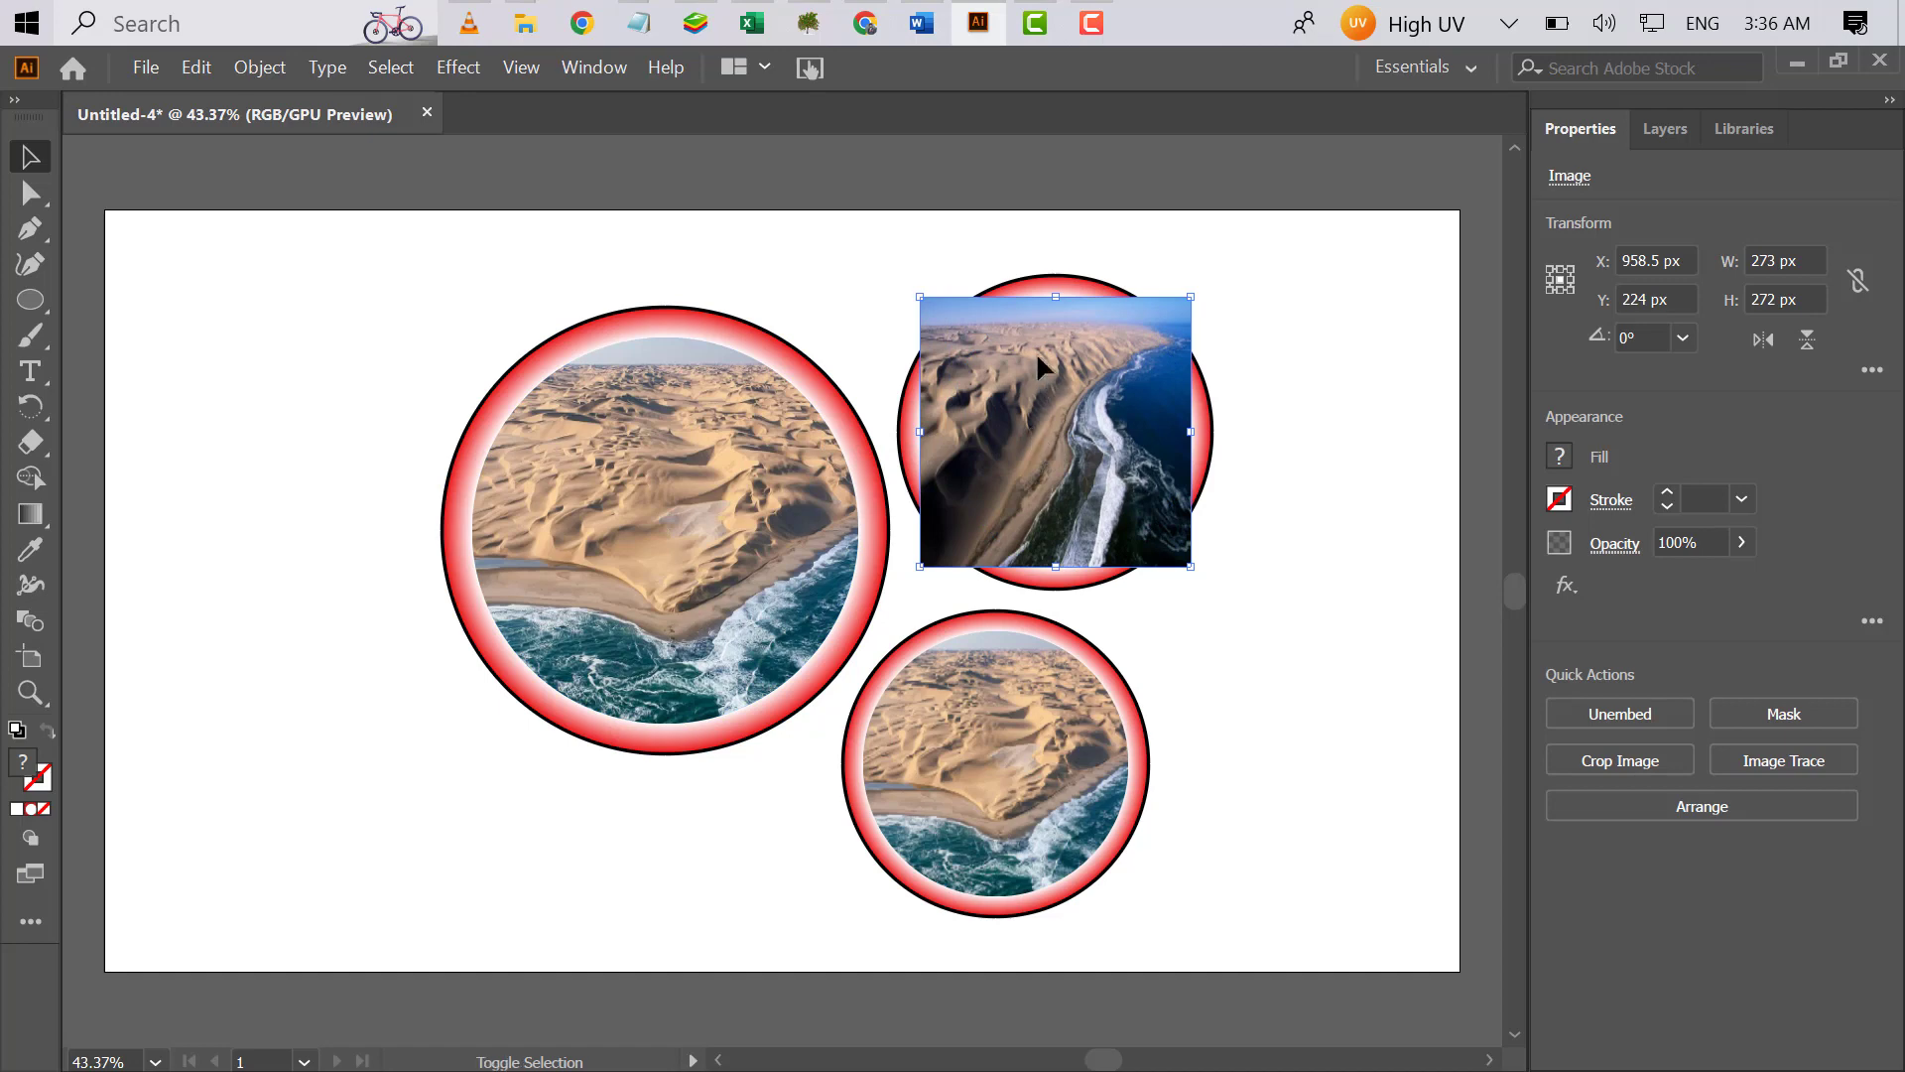
# - Make a clipping mask from the inner circle and the coastline photo in the upper-right ring, and deselect it
pyautogui.keyDown('shift'); pyautogui.click(1015, 297); pyautogui.keyUp('shift')
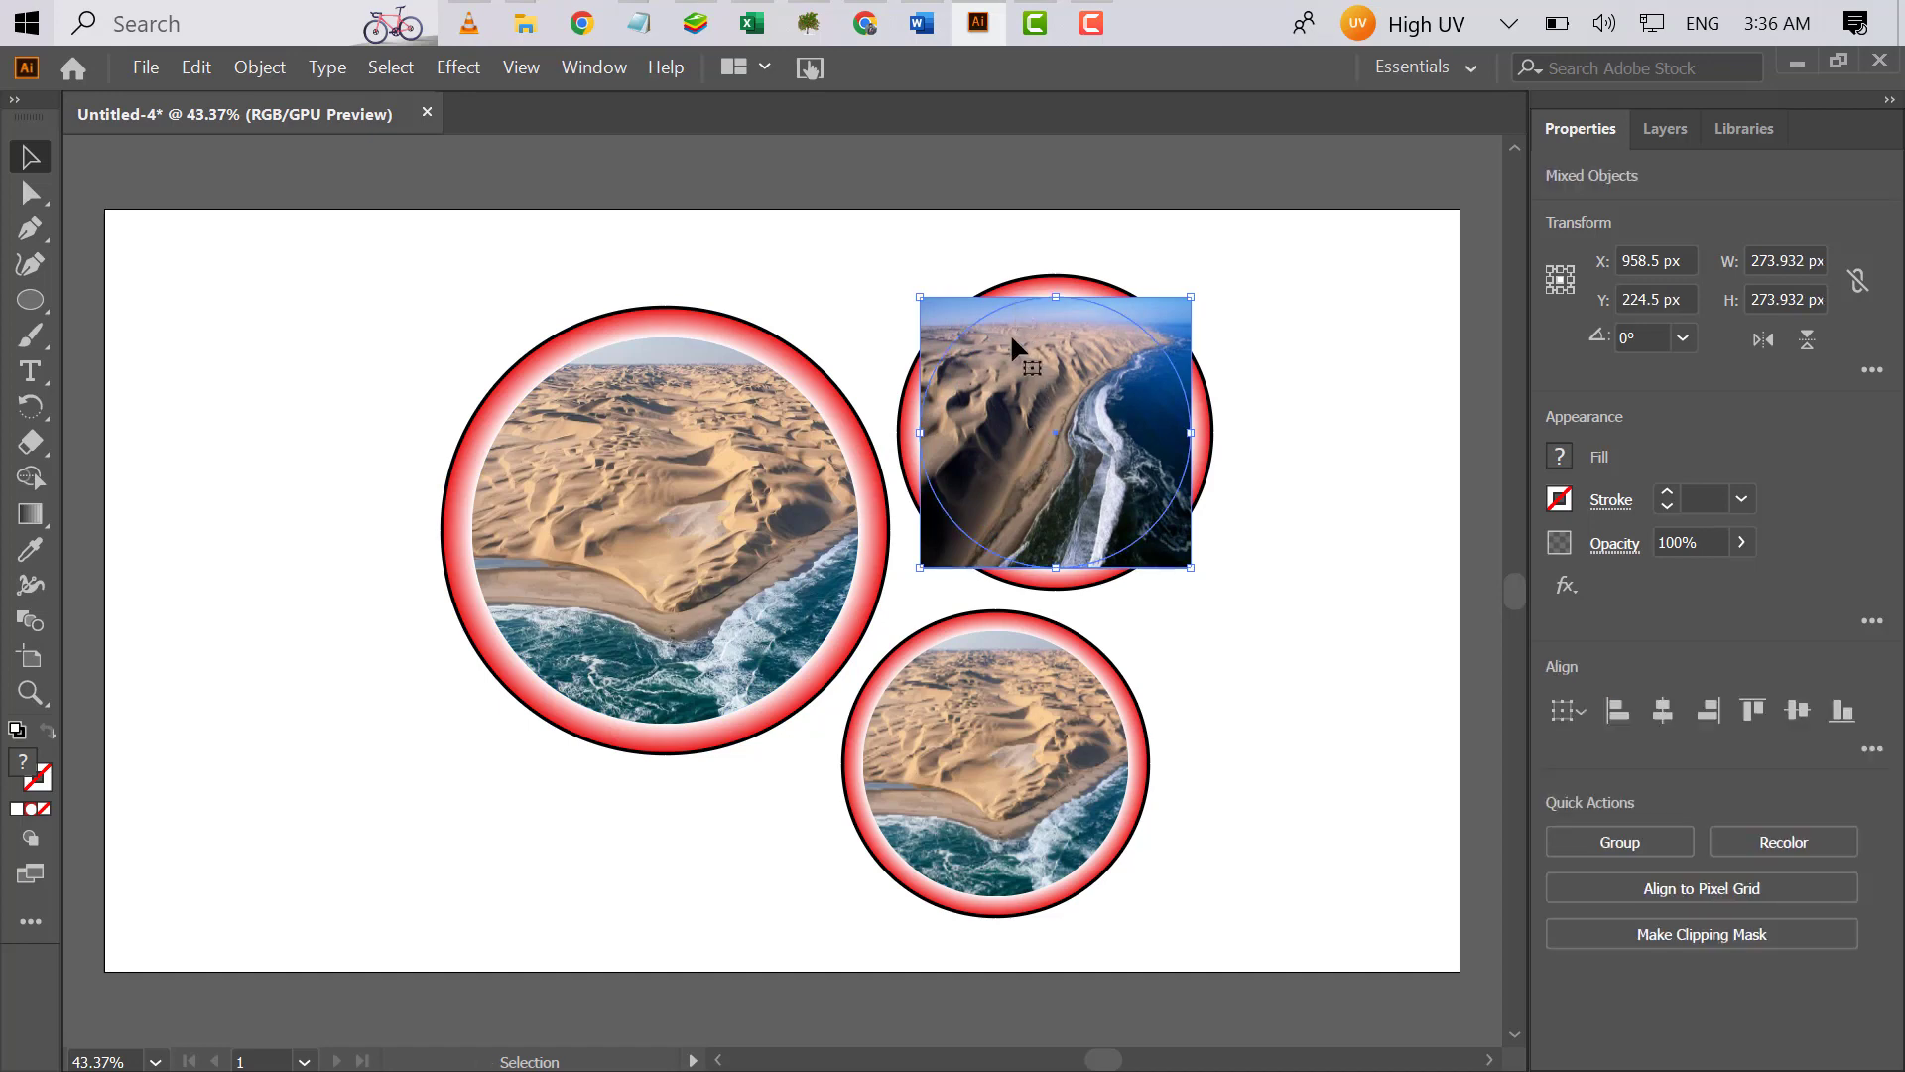
pyautogui.rightClick(1002, 362)
pyautogui.click(1067, 597)
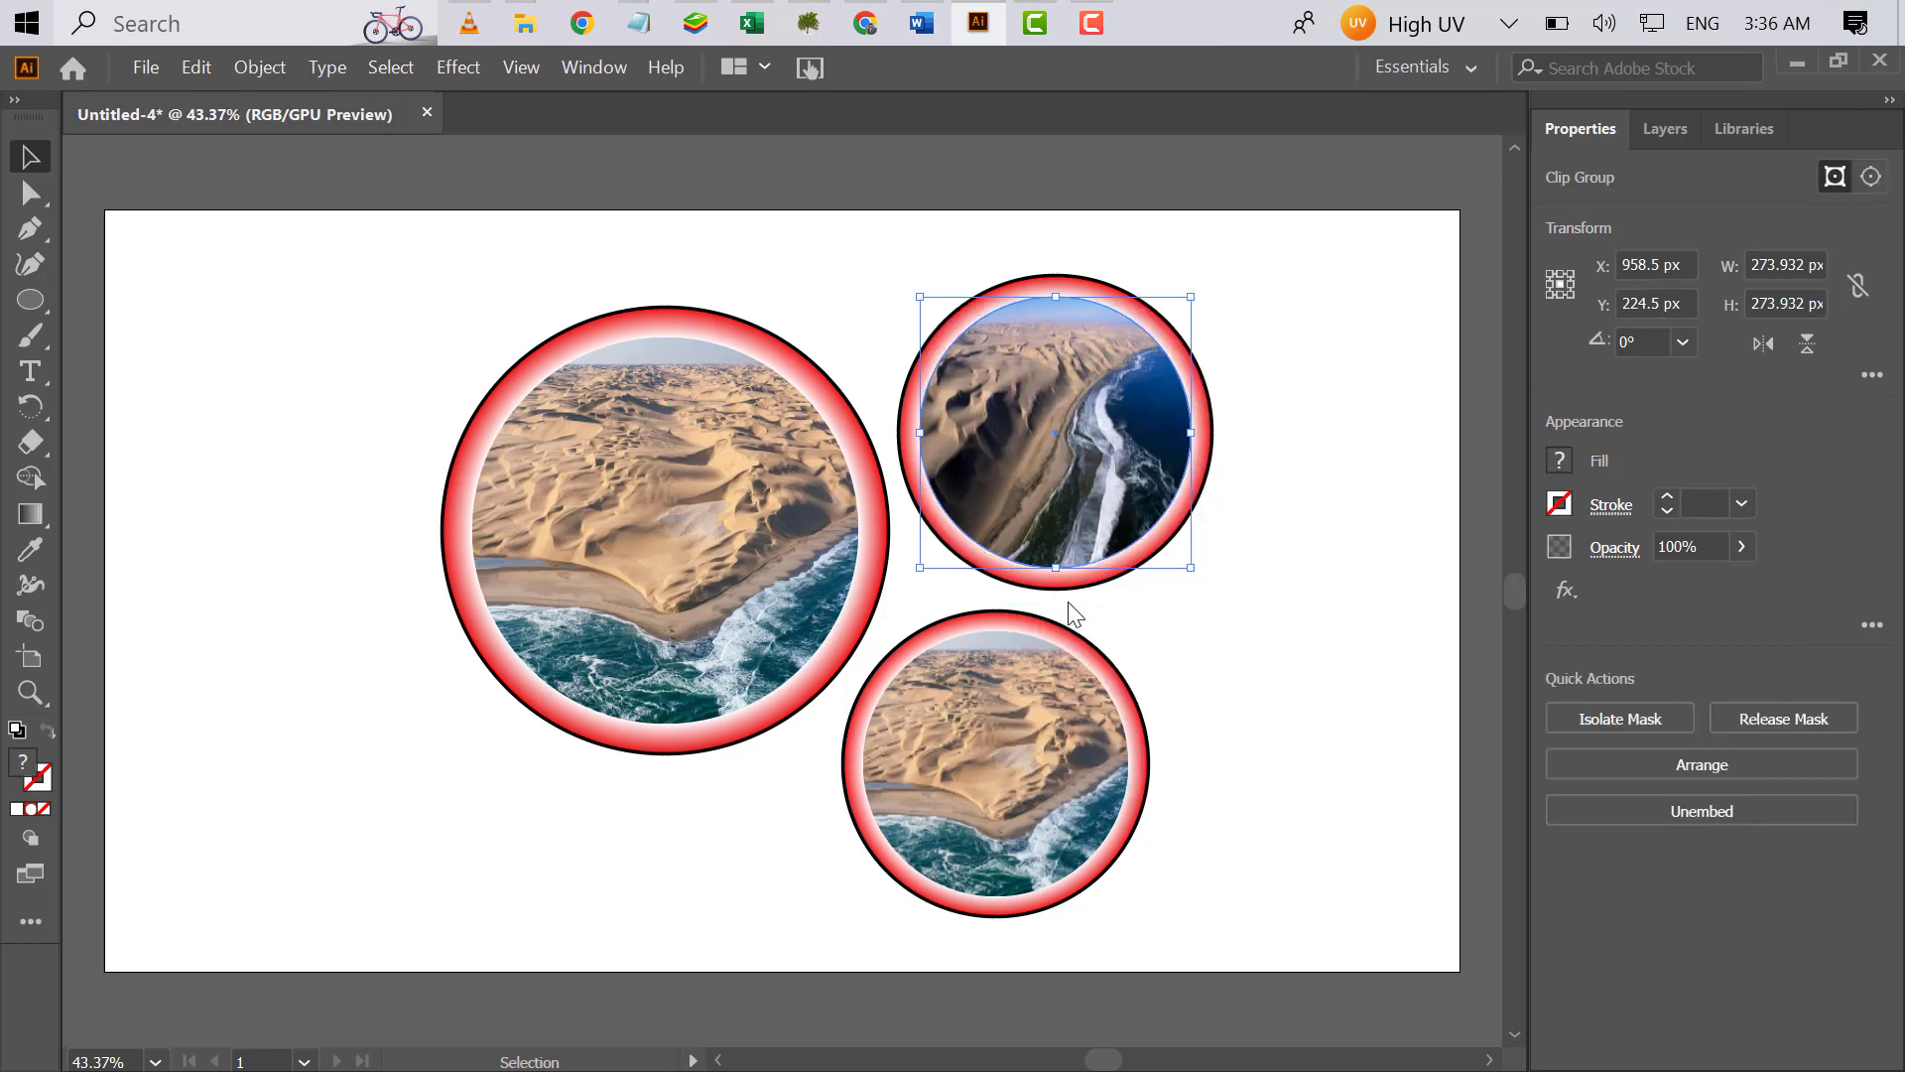
pyautogui.click(1211, 697)
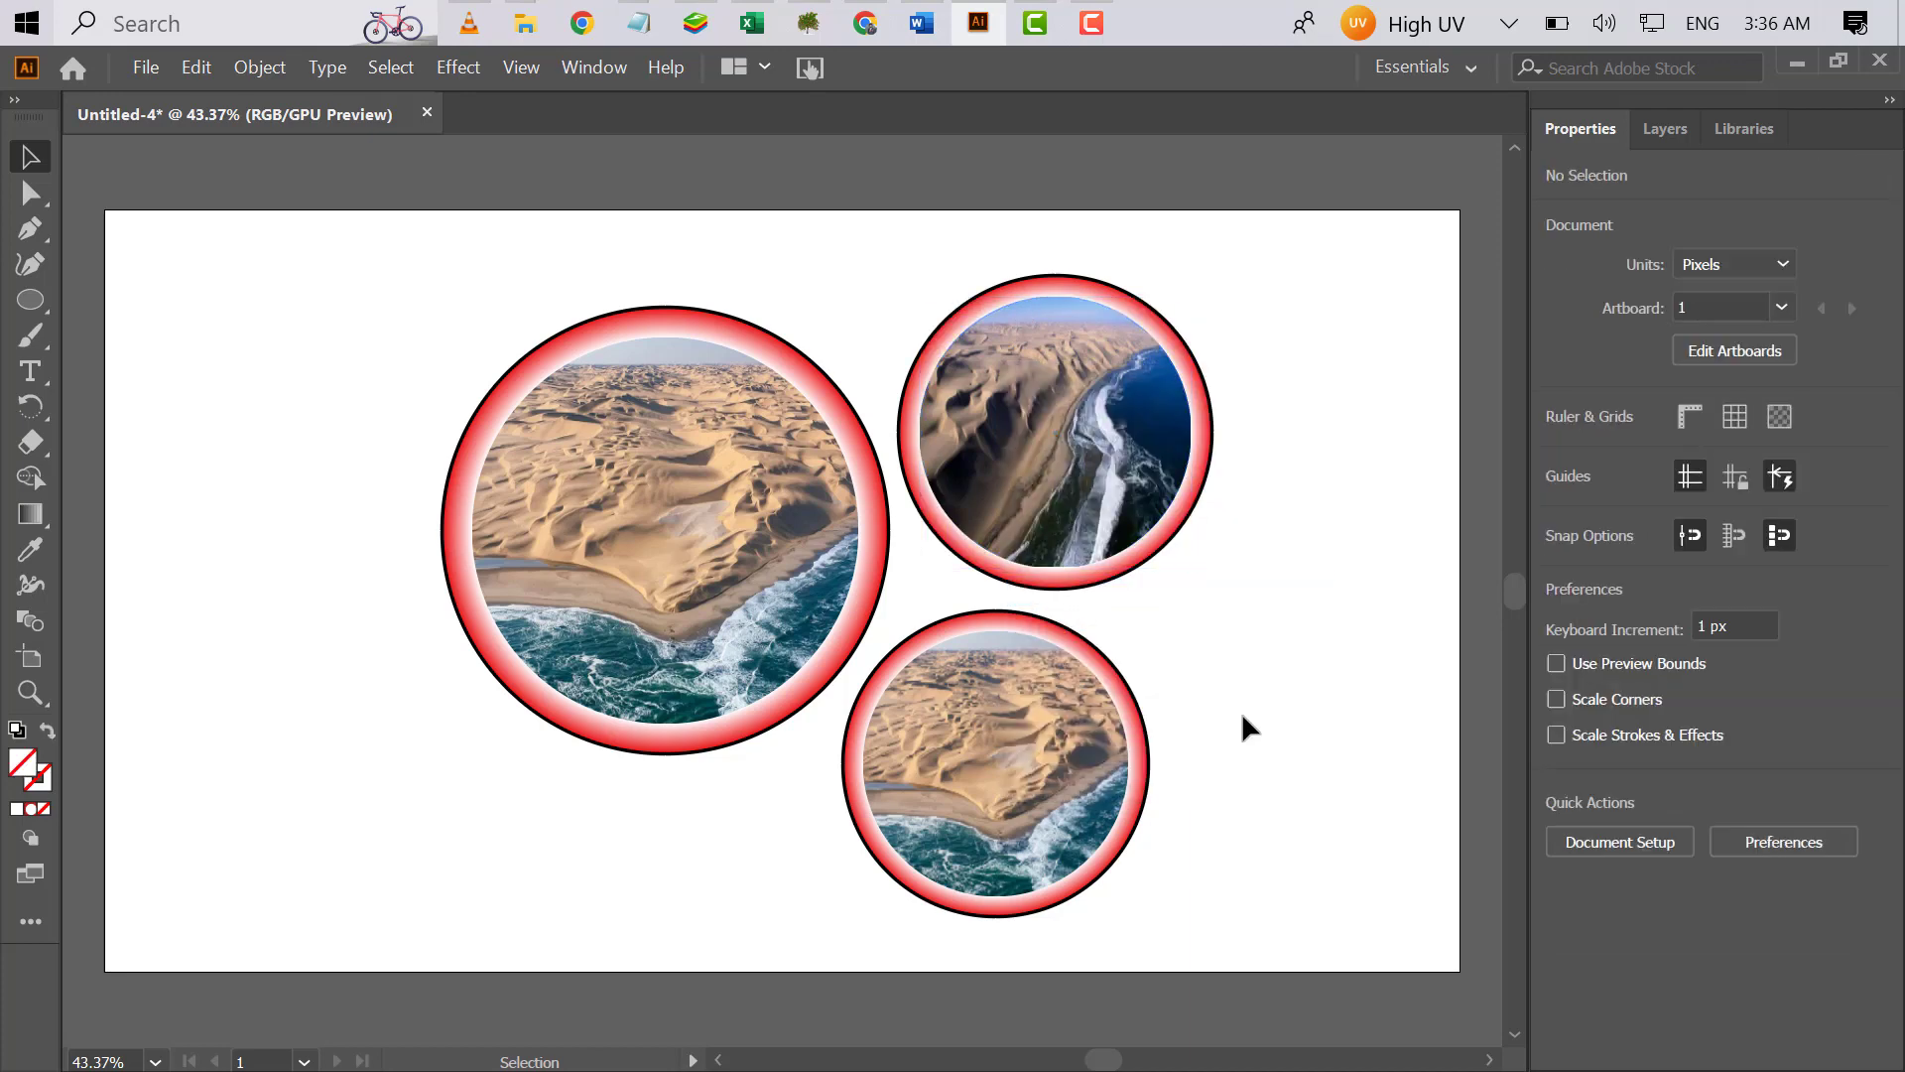
# - Release the clipping mask in the lower ring and delete its desert image, keeping the inner circle
pyautogui.rightClick(986, 750)
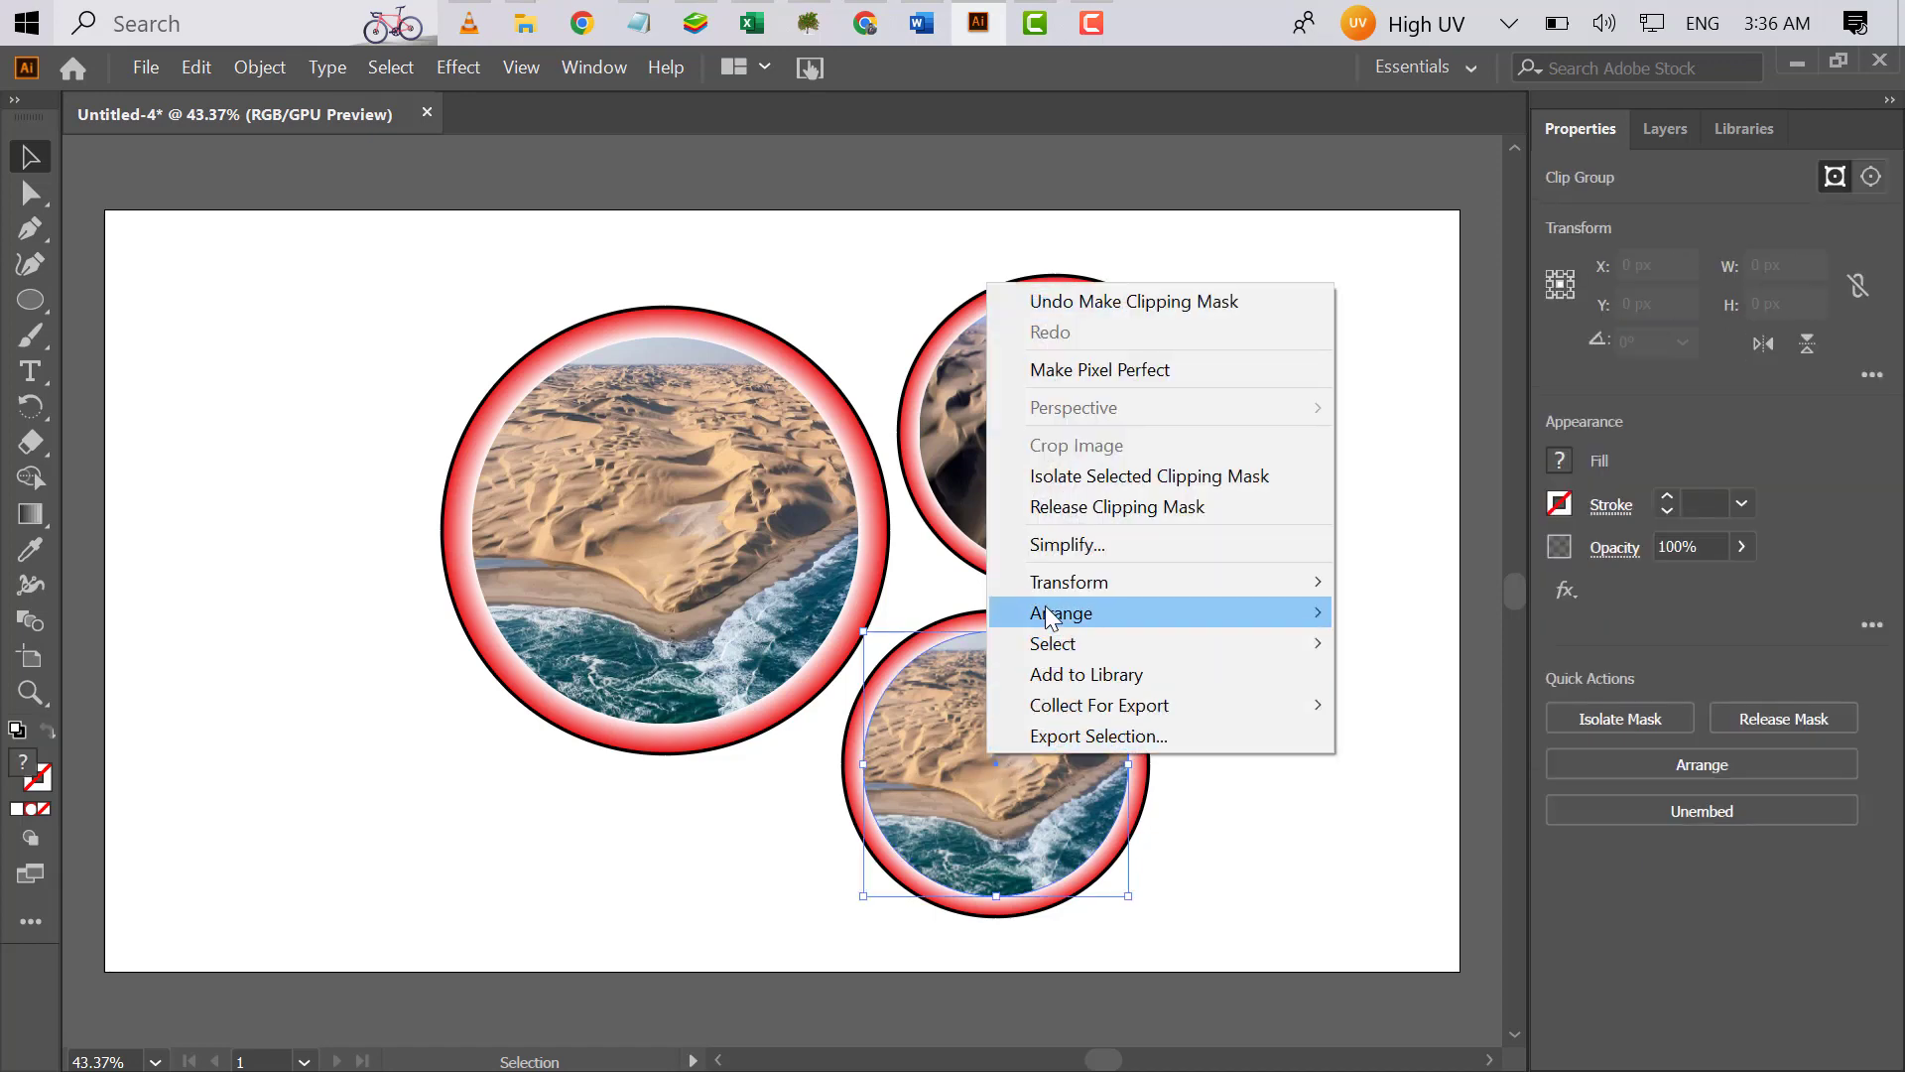
pyautogui.click(1052, 510)
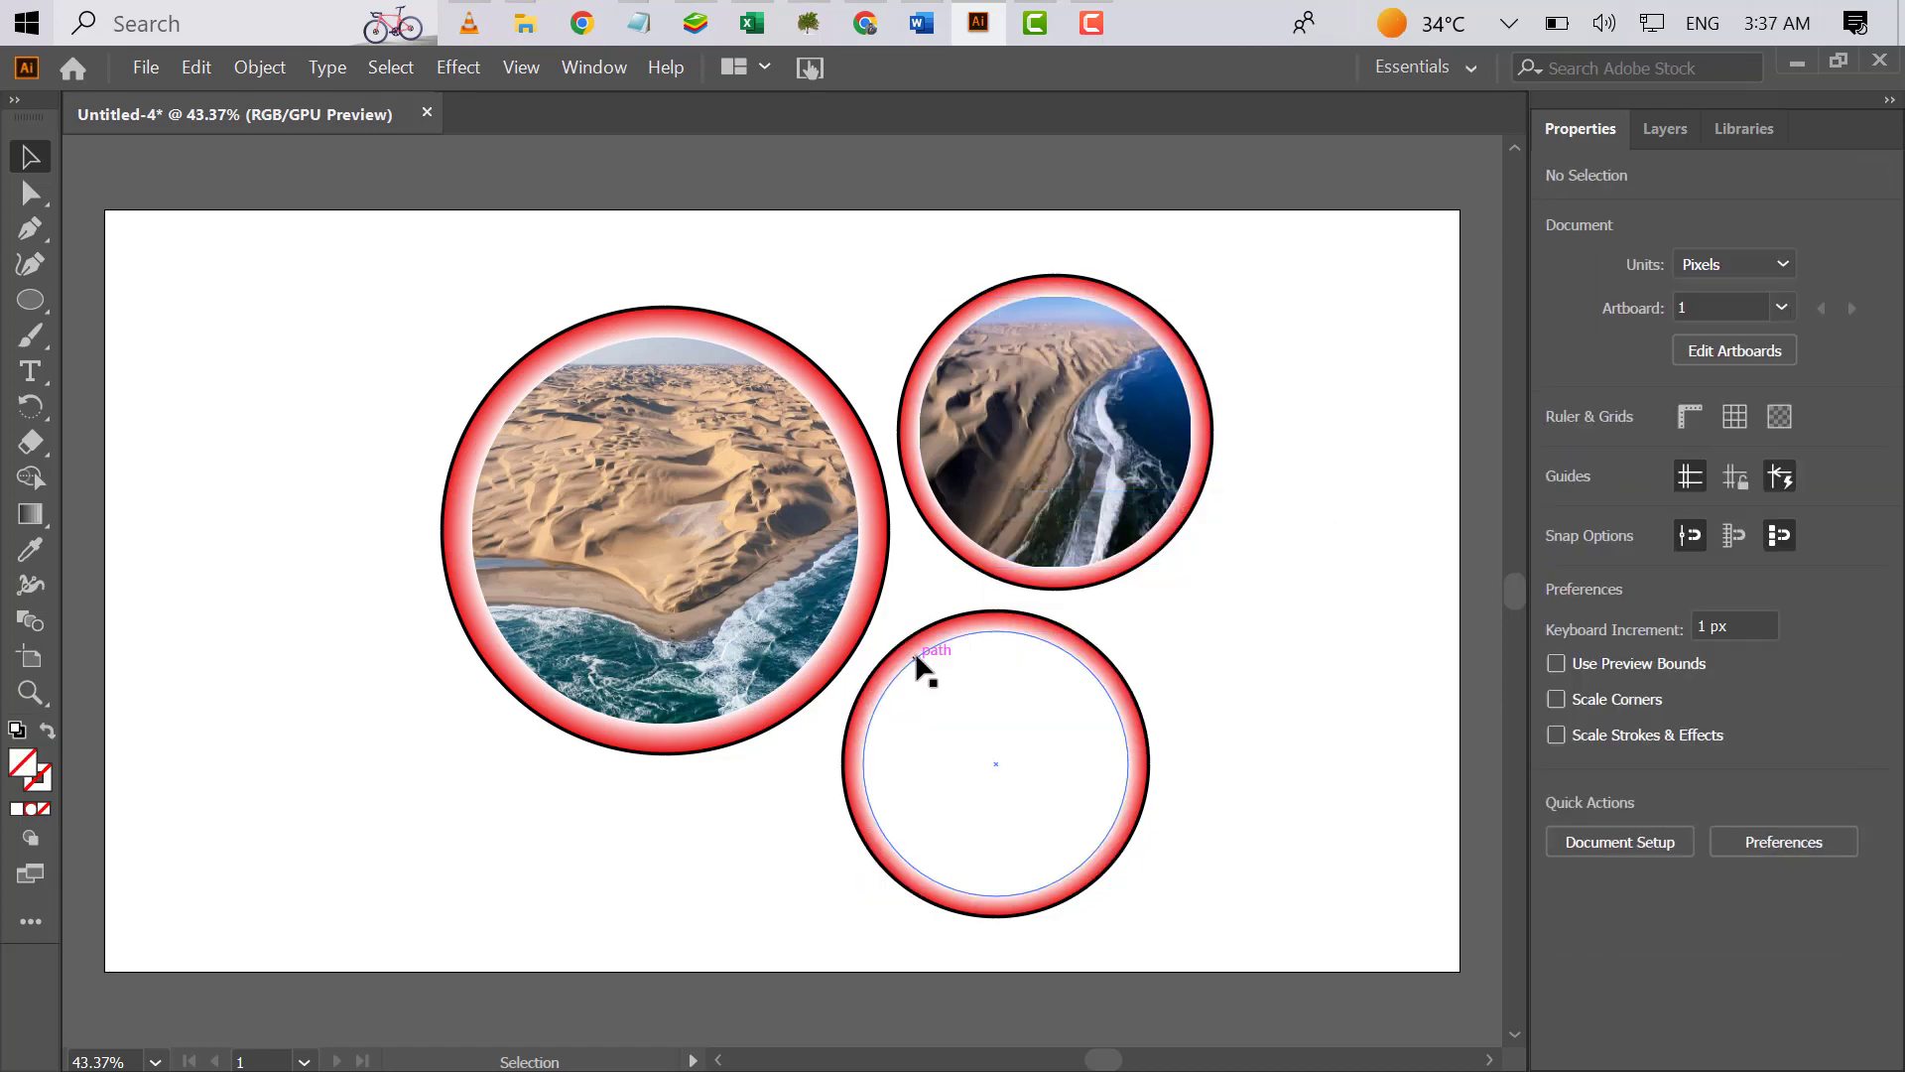
pyautogui.click(918, 660)
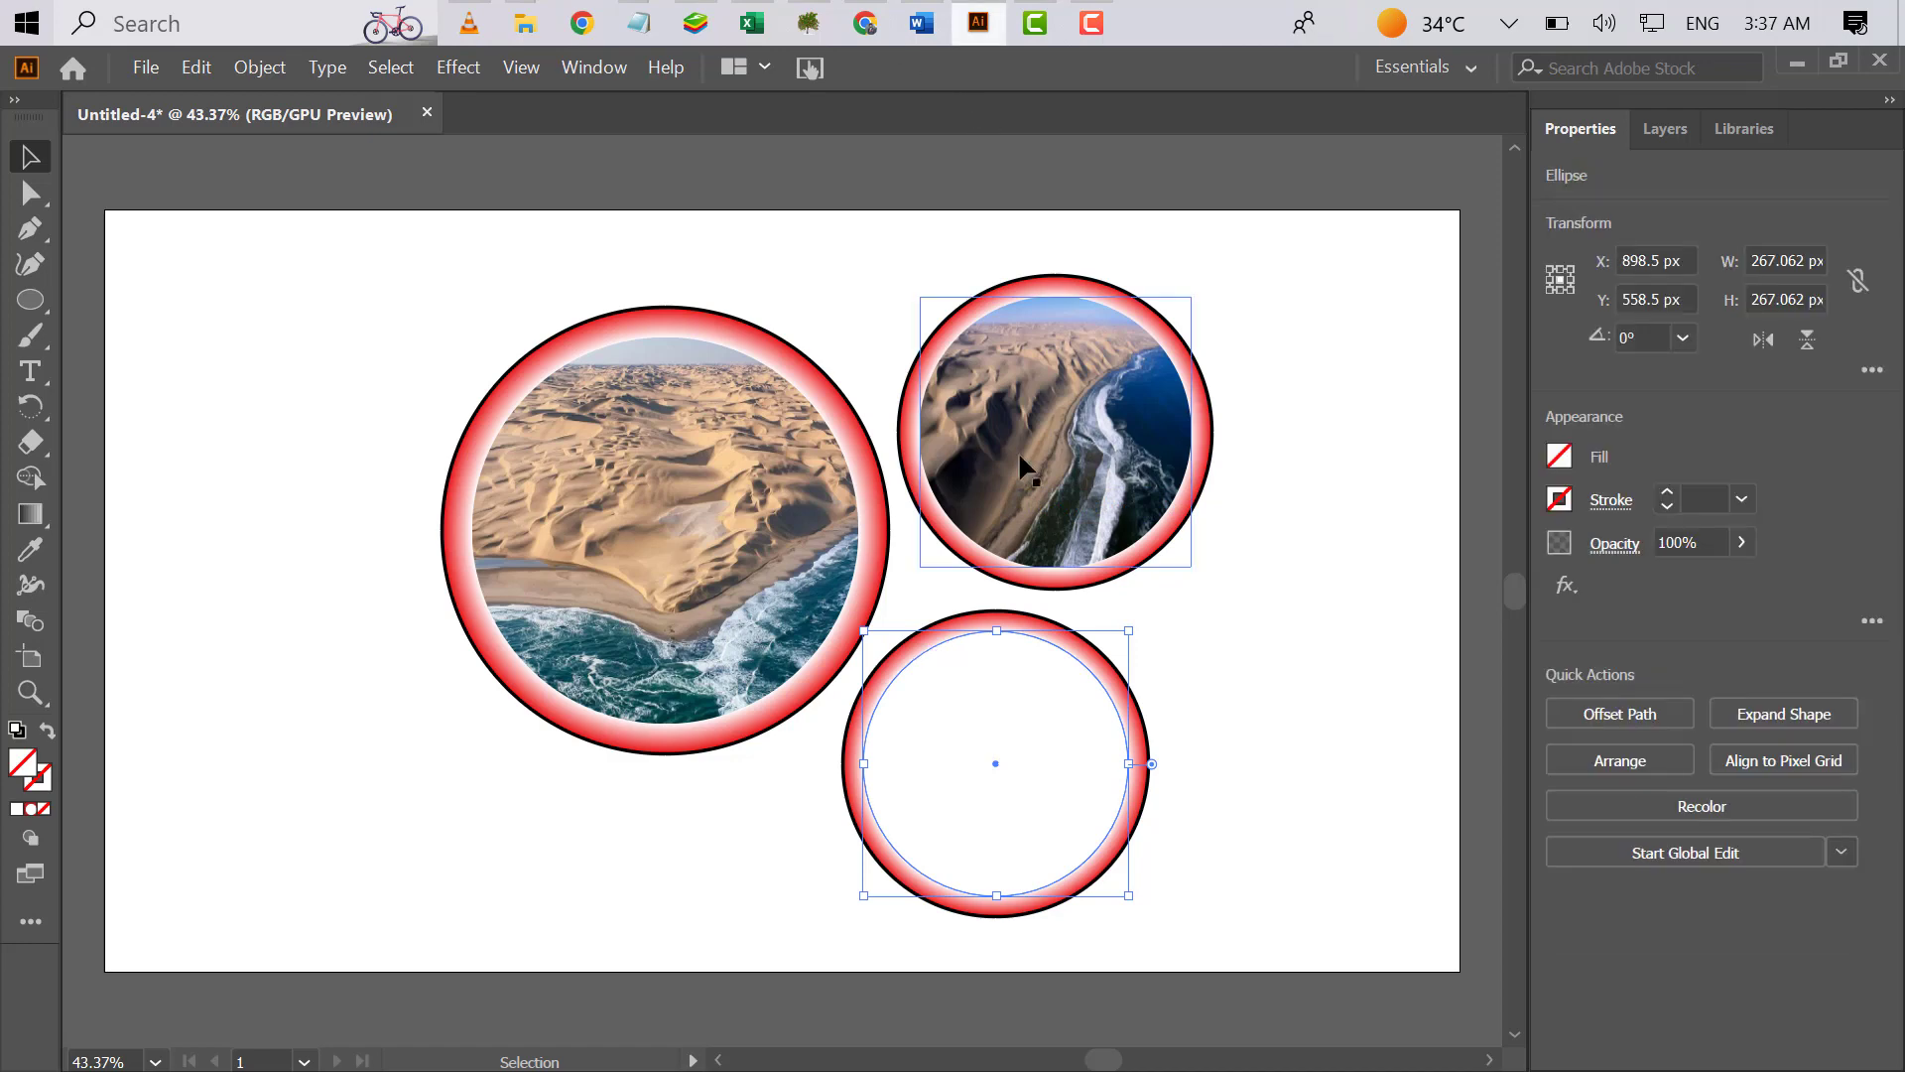
# - Paste the coral reef photo, scale it down to about 387 × 265 px and place it over the lower ring
pyautogui.hotkey('ctrl', 'v')
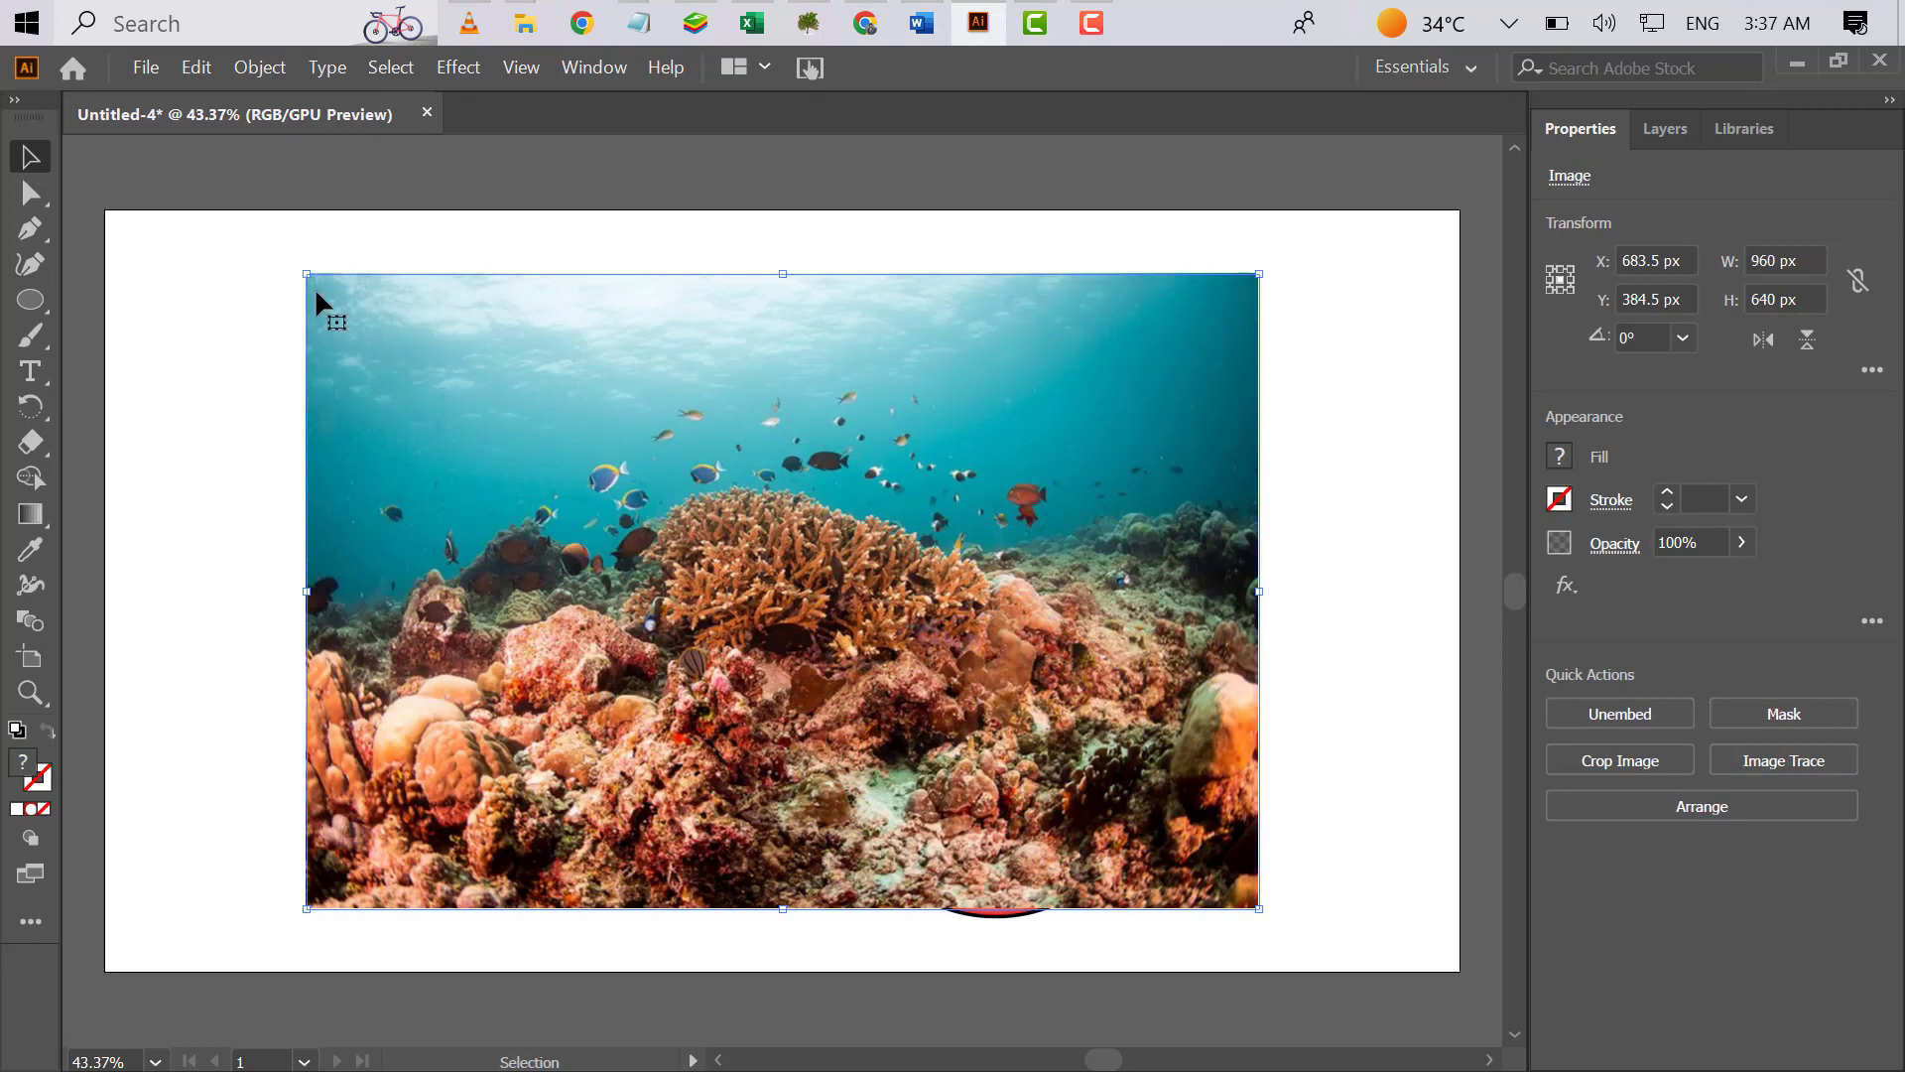
pyautogui.moveTo(302, 268); pyautogui.dragTo(875, 645)
pyautogui.moveTo(1014, 756); pyautogui.dragTo(946, 774)
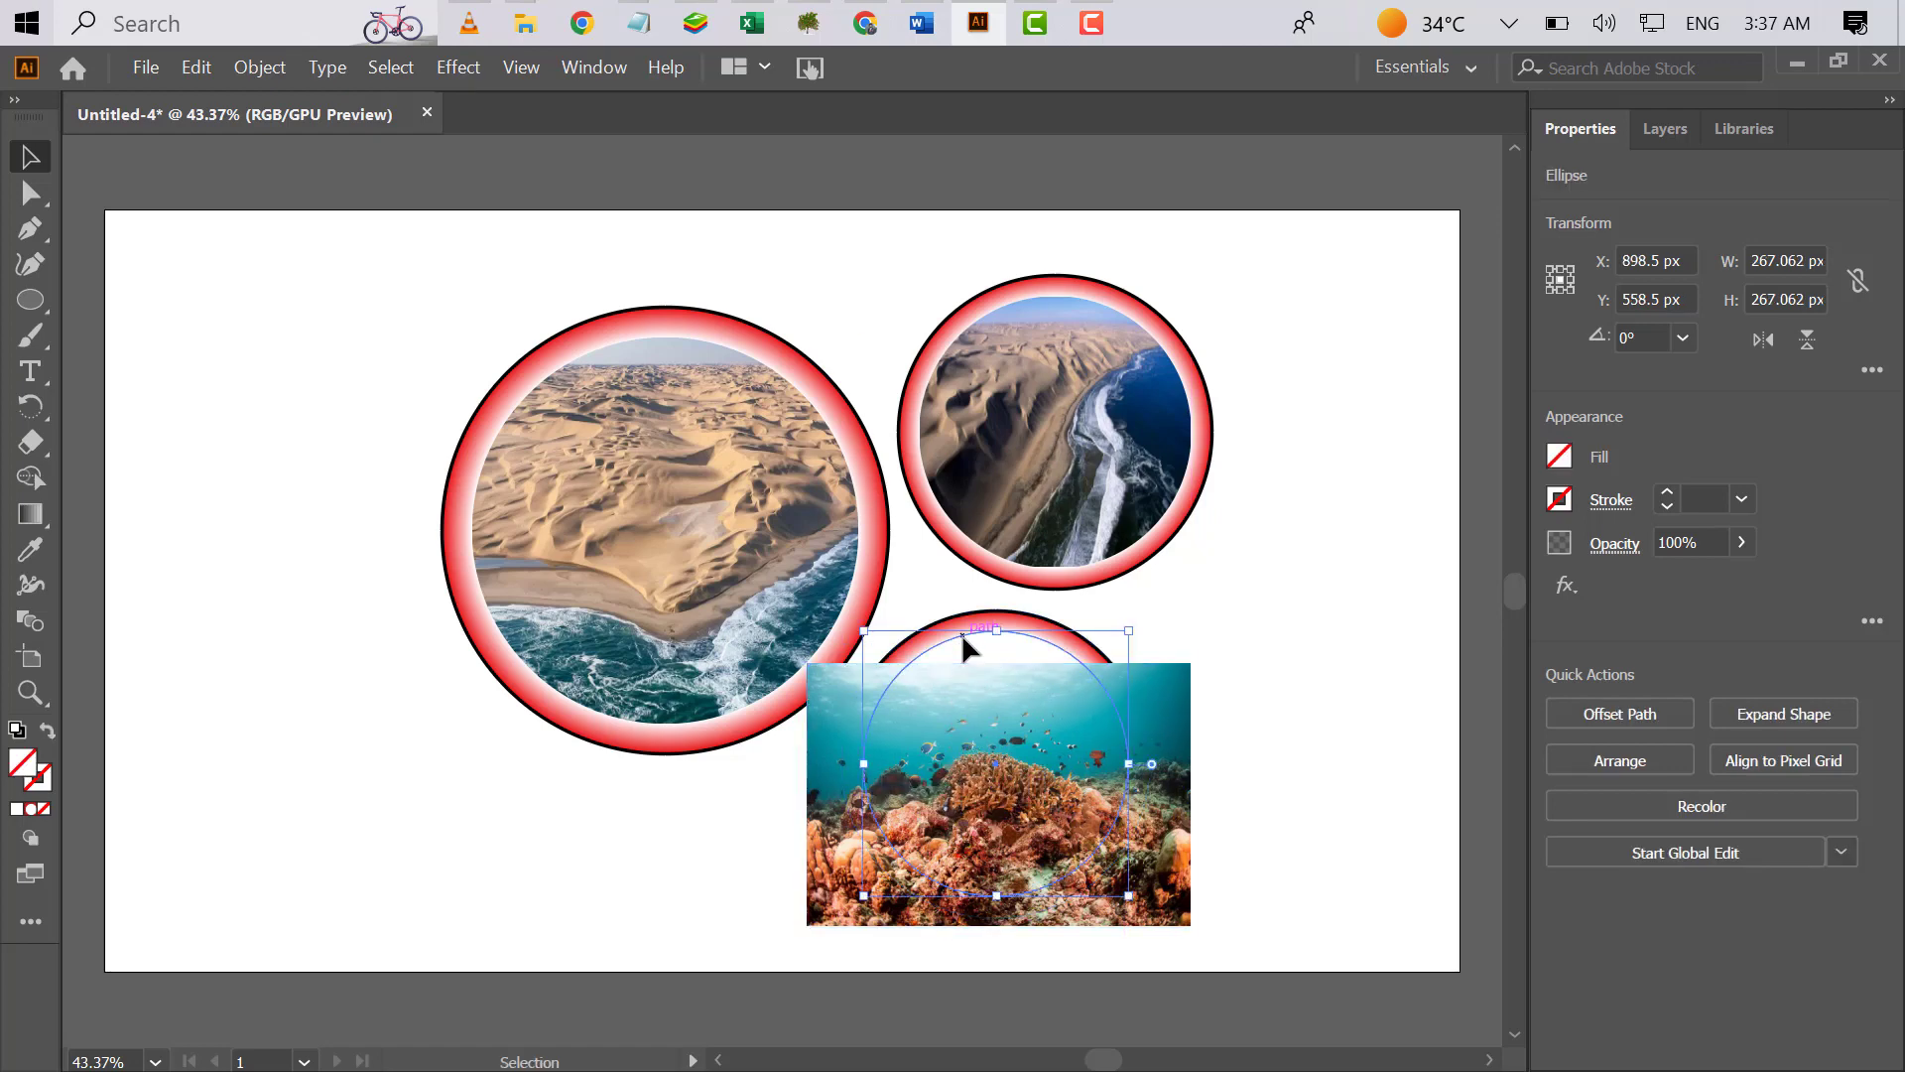
# - Bring the inner circle of the lower ring to the front, above the coral reef photo
pyautogui.rightClick(962, 633)
pyautogui.moveTo(1064, 932)
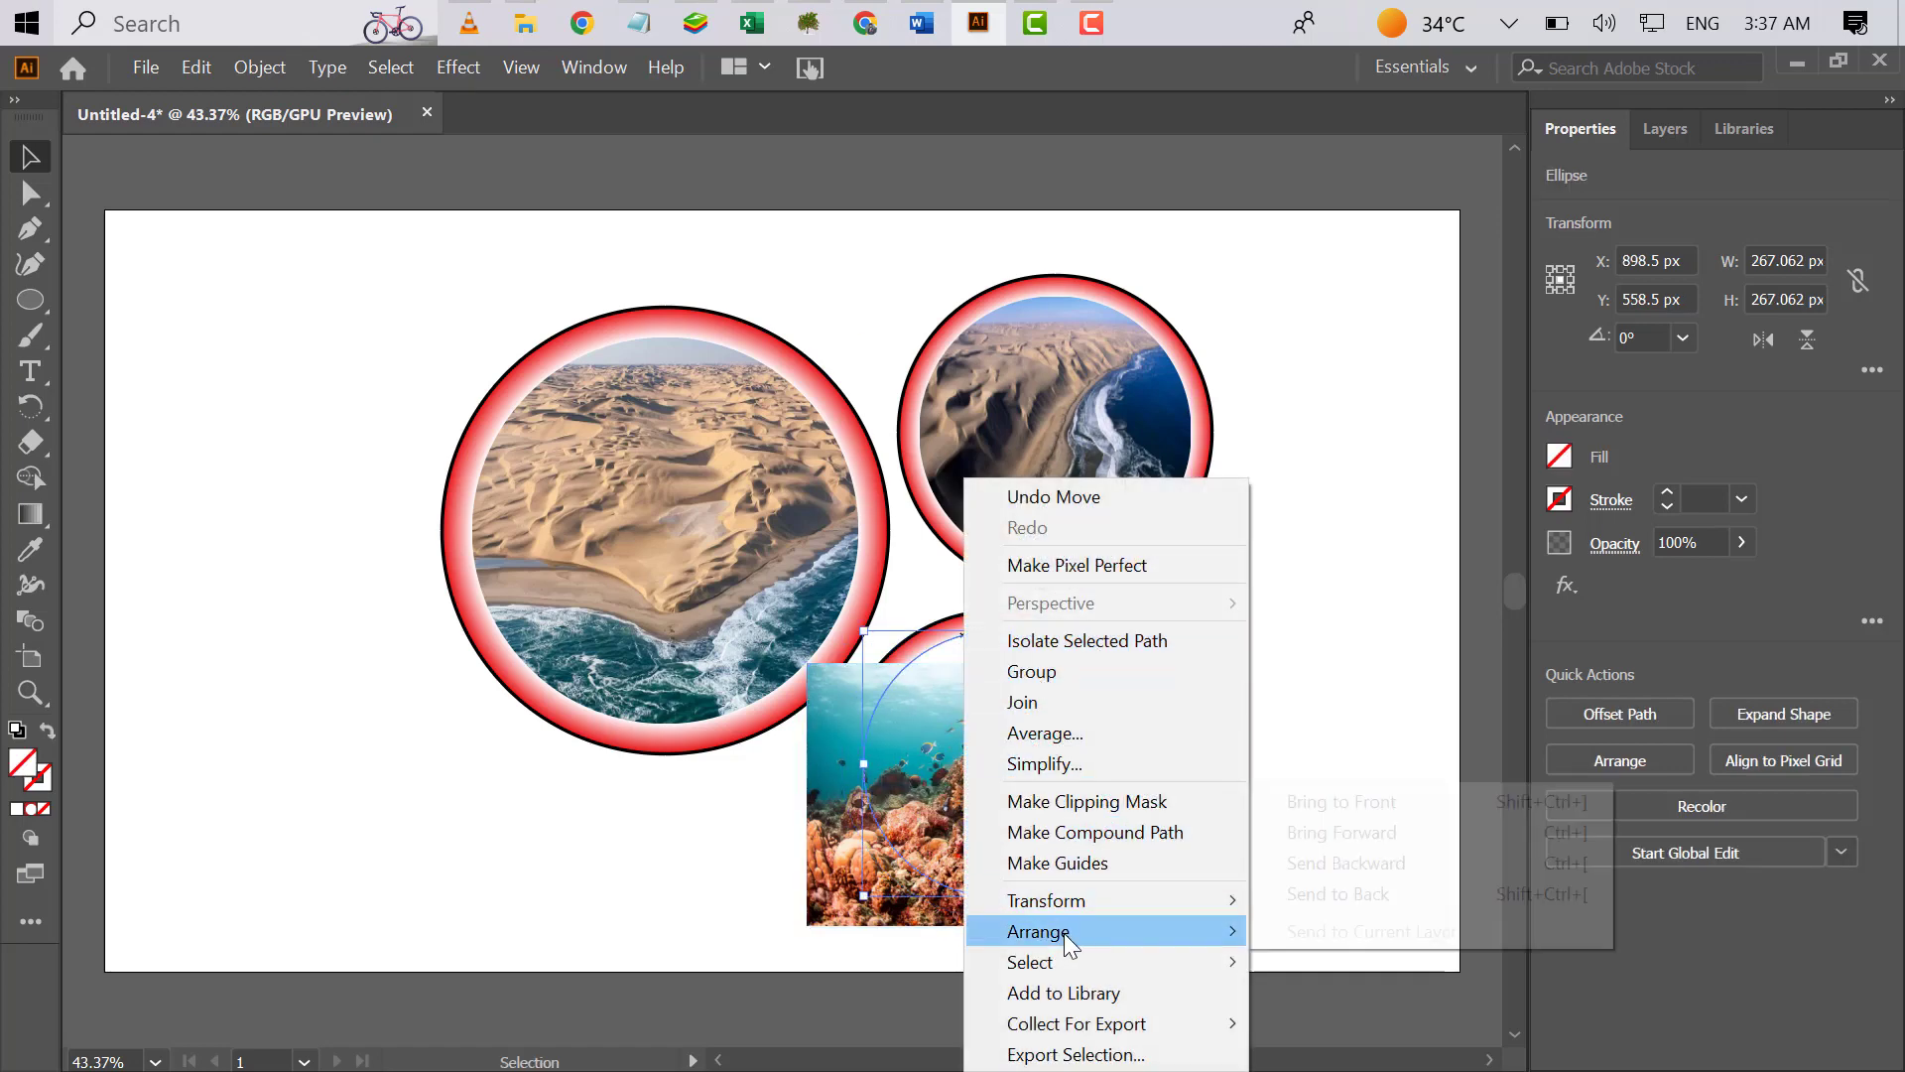
pyautogui.click(1337, 804)
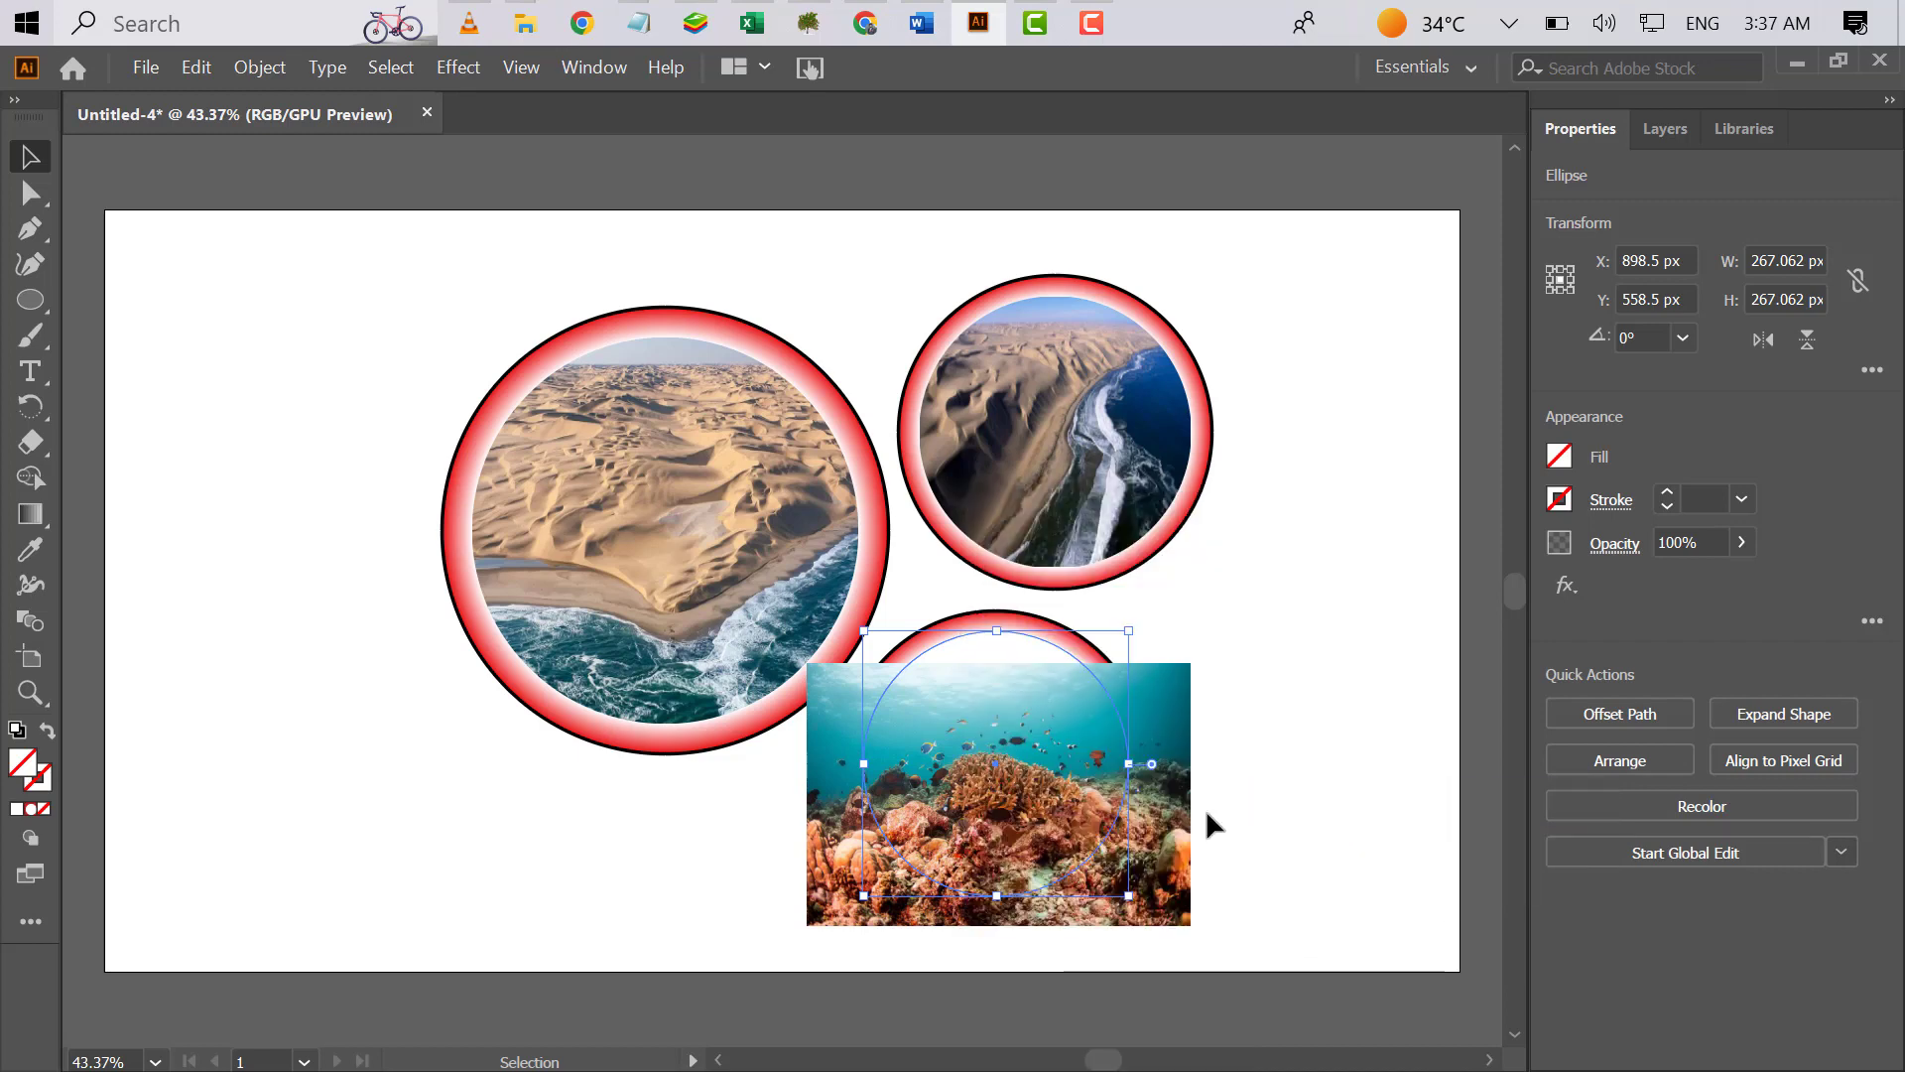
# - Resize the coral reef photo from each side to about 266 × 267 px, matching the lower ring's inner circle
pyautogui.click(1156, 859)
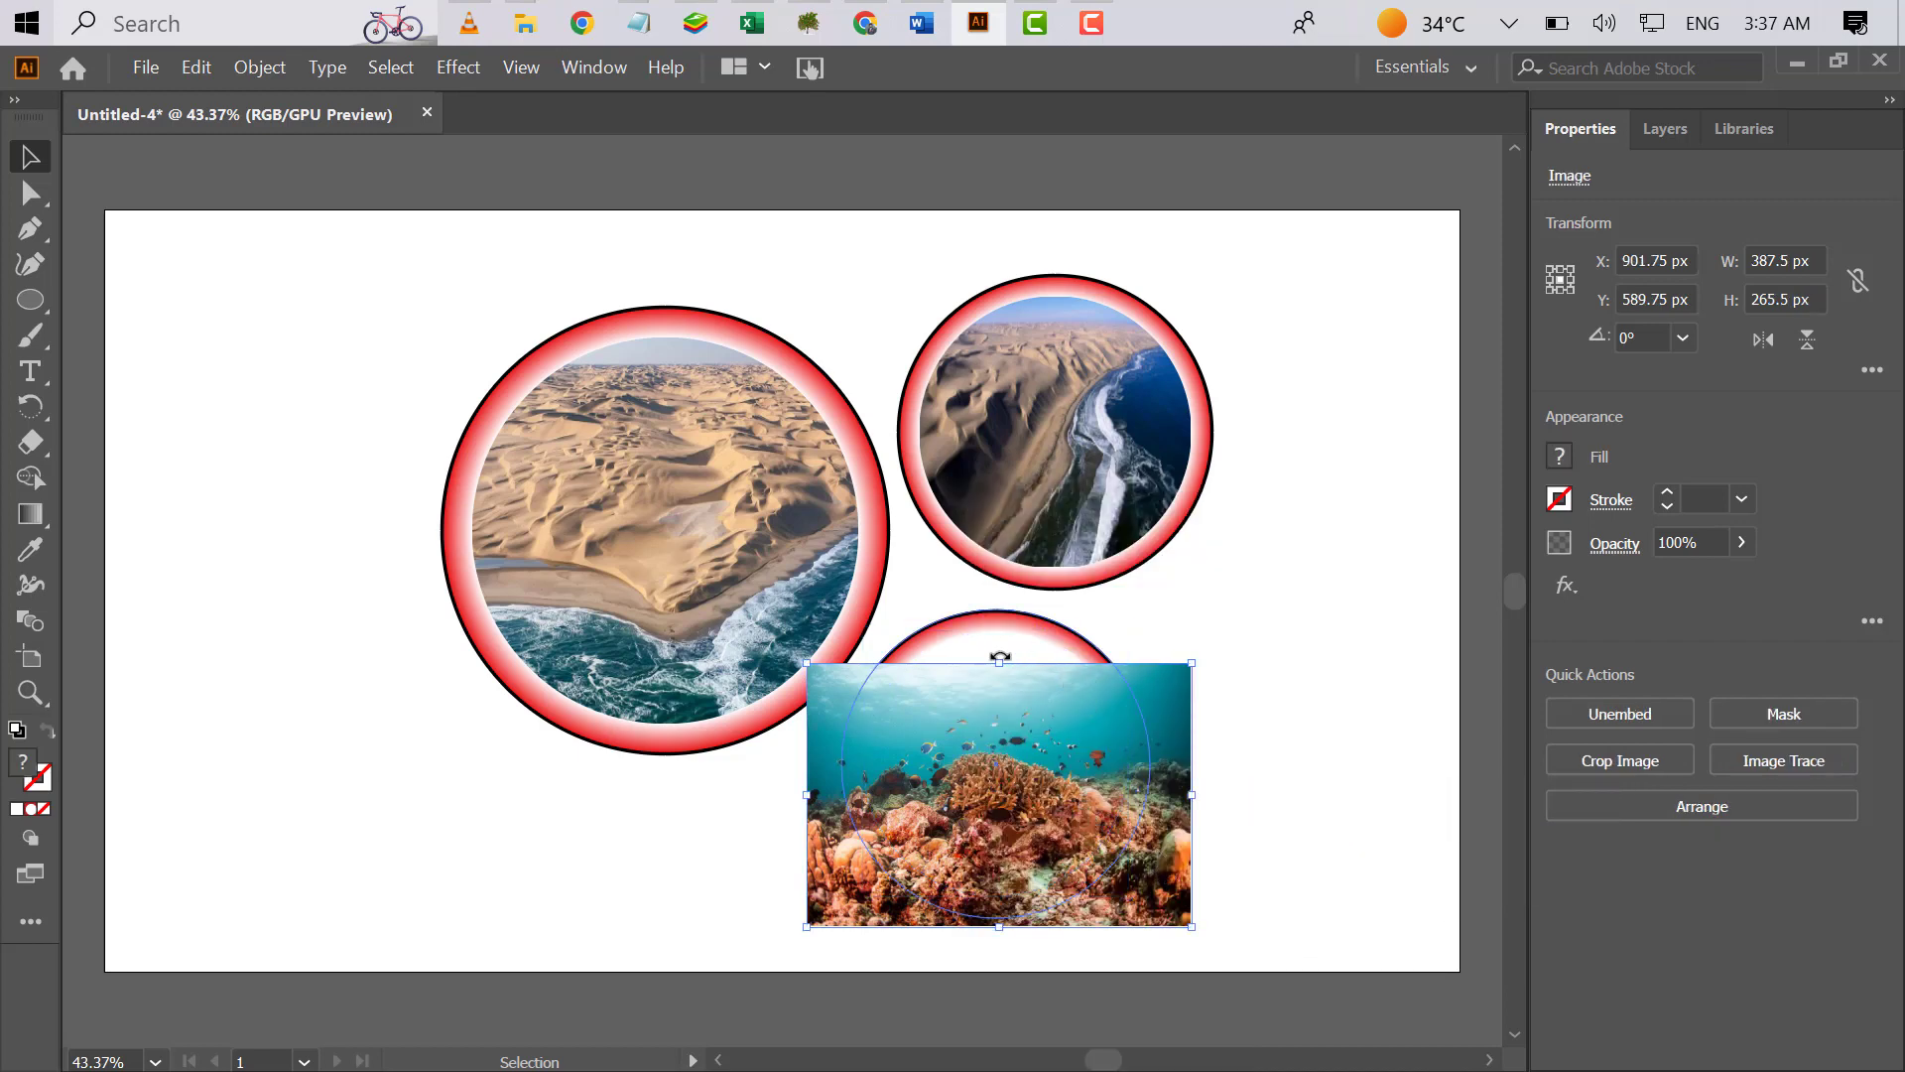
pyautogui.moveTo(1002, 660); pyautogui.dragTo(998, 632)
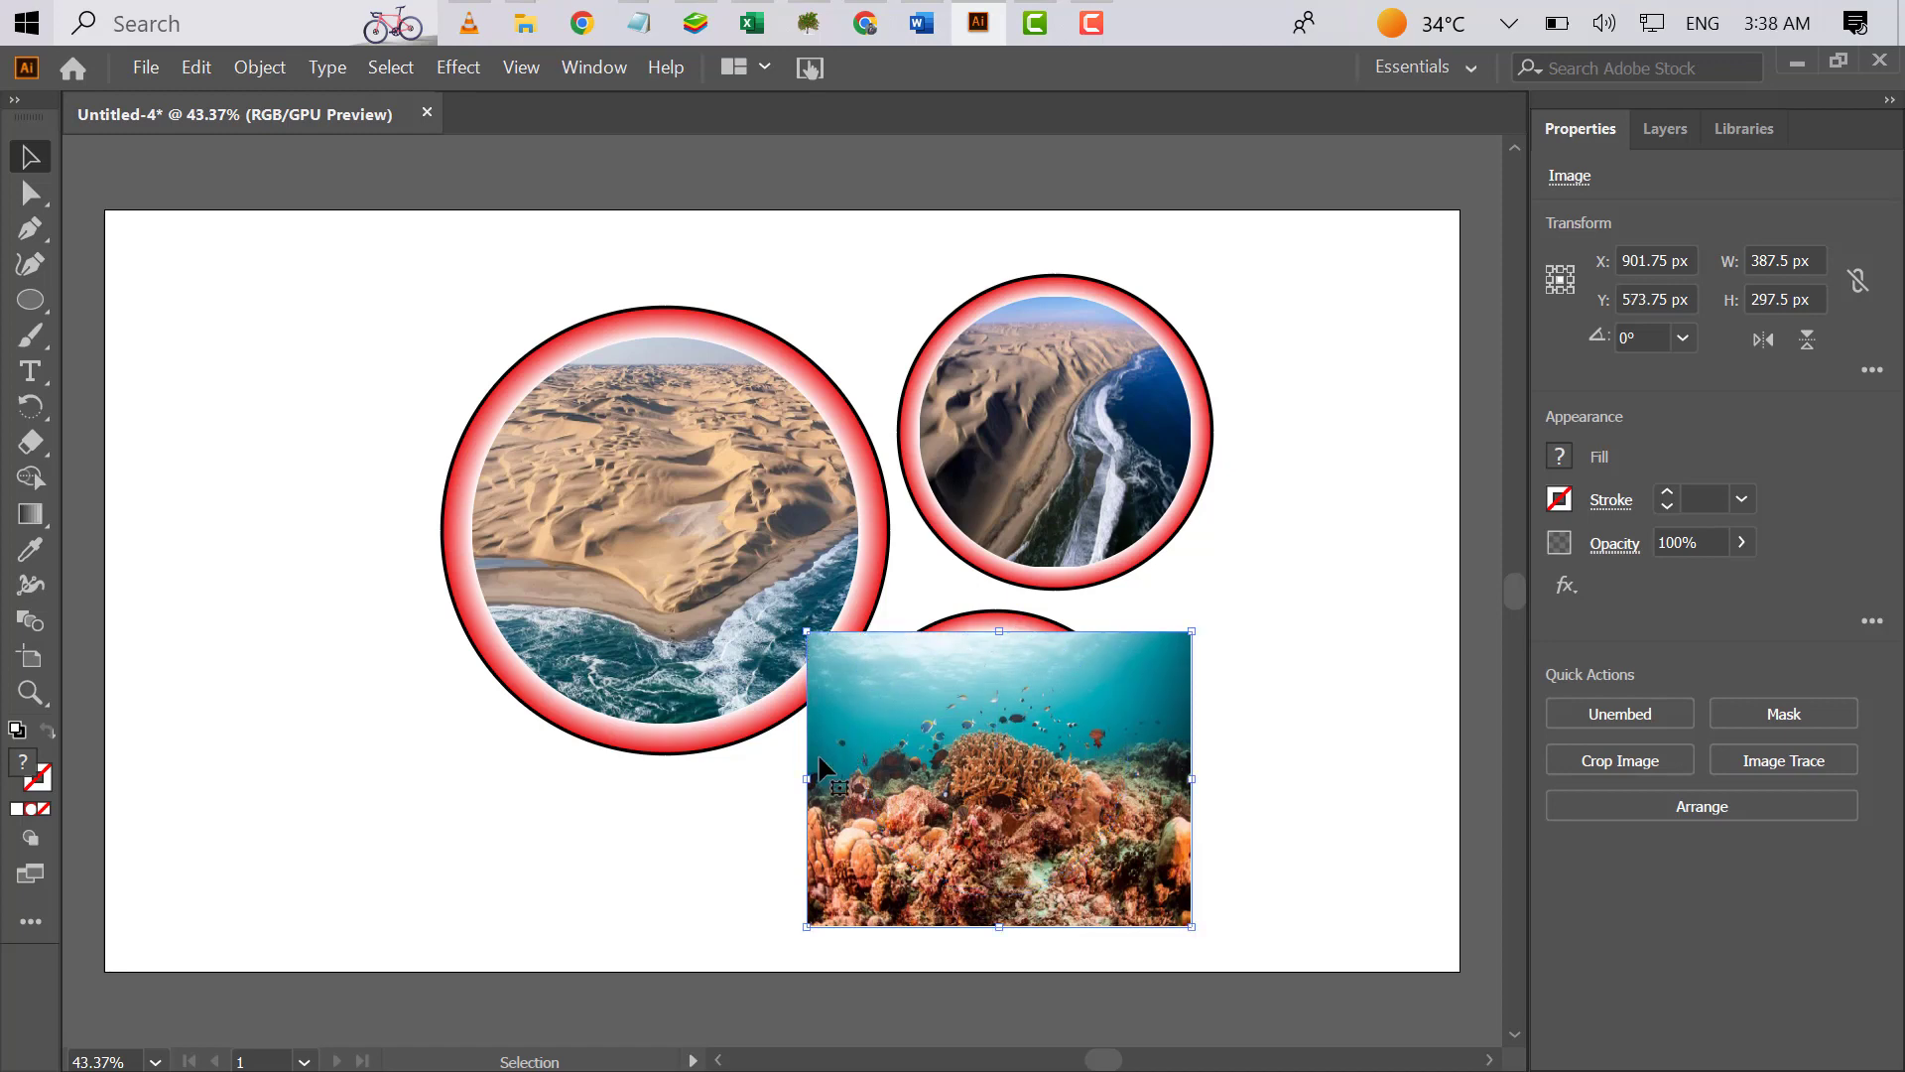
pyautogui.moveTo(806, 779); pyautogui.dragTo(864, 784)
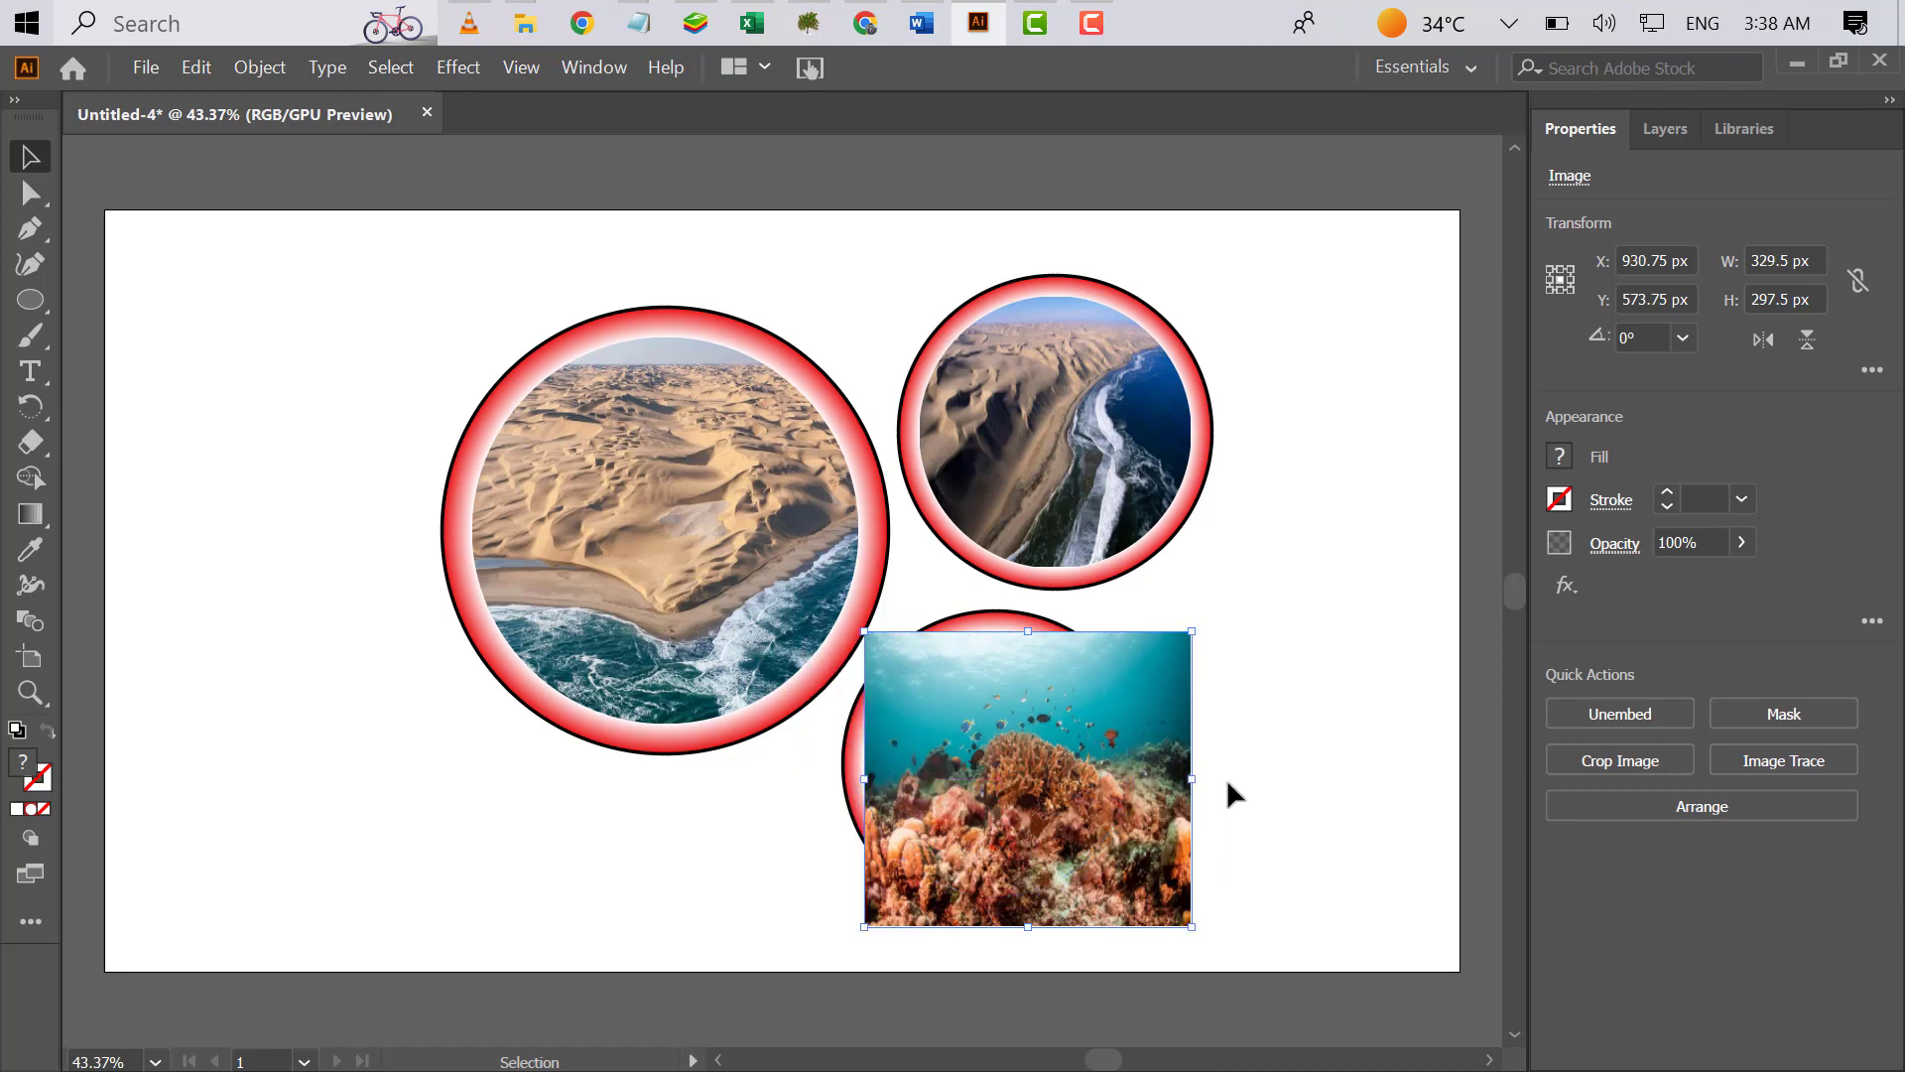
pyautogui.moveTo(1192, 783); pyautogui.dragTo(1128, 779)
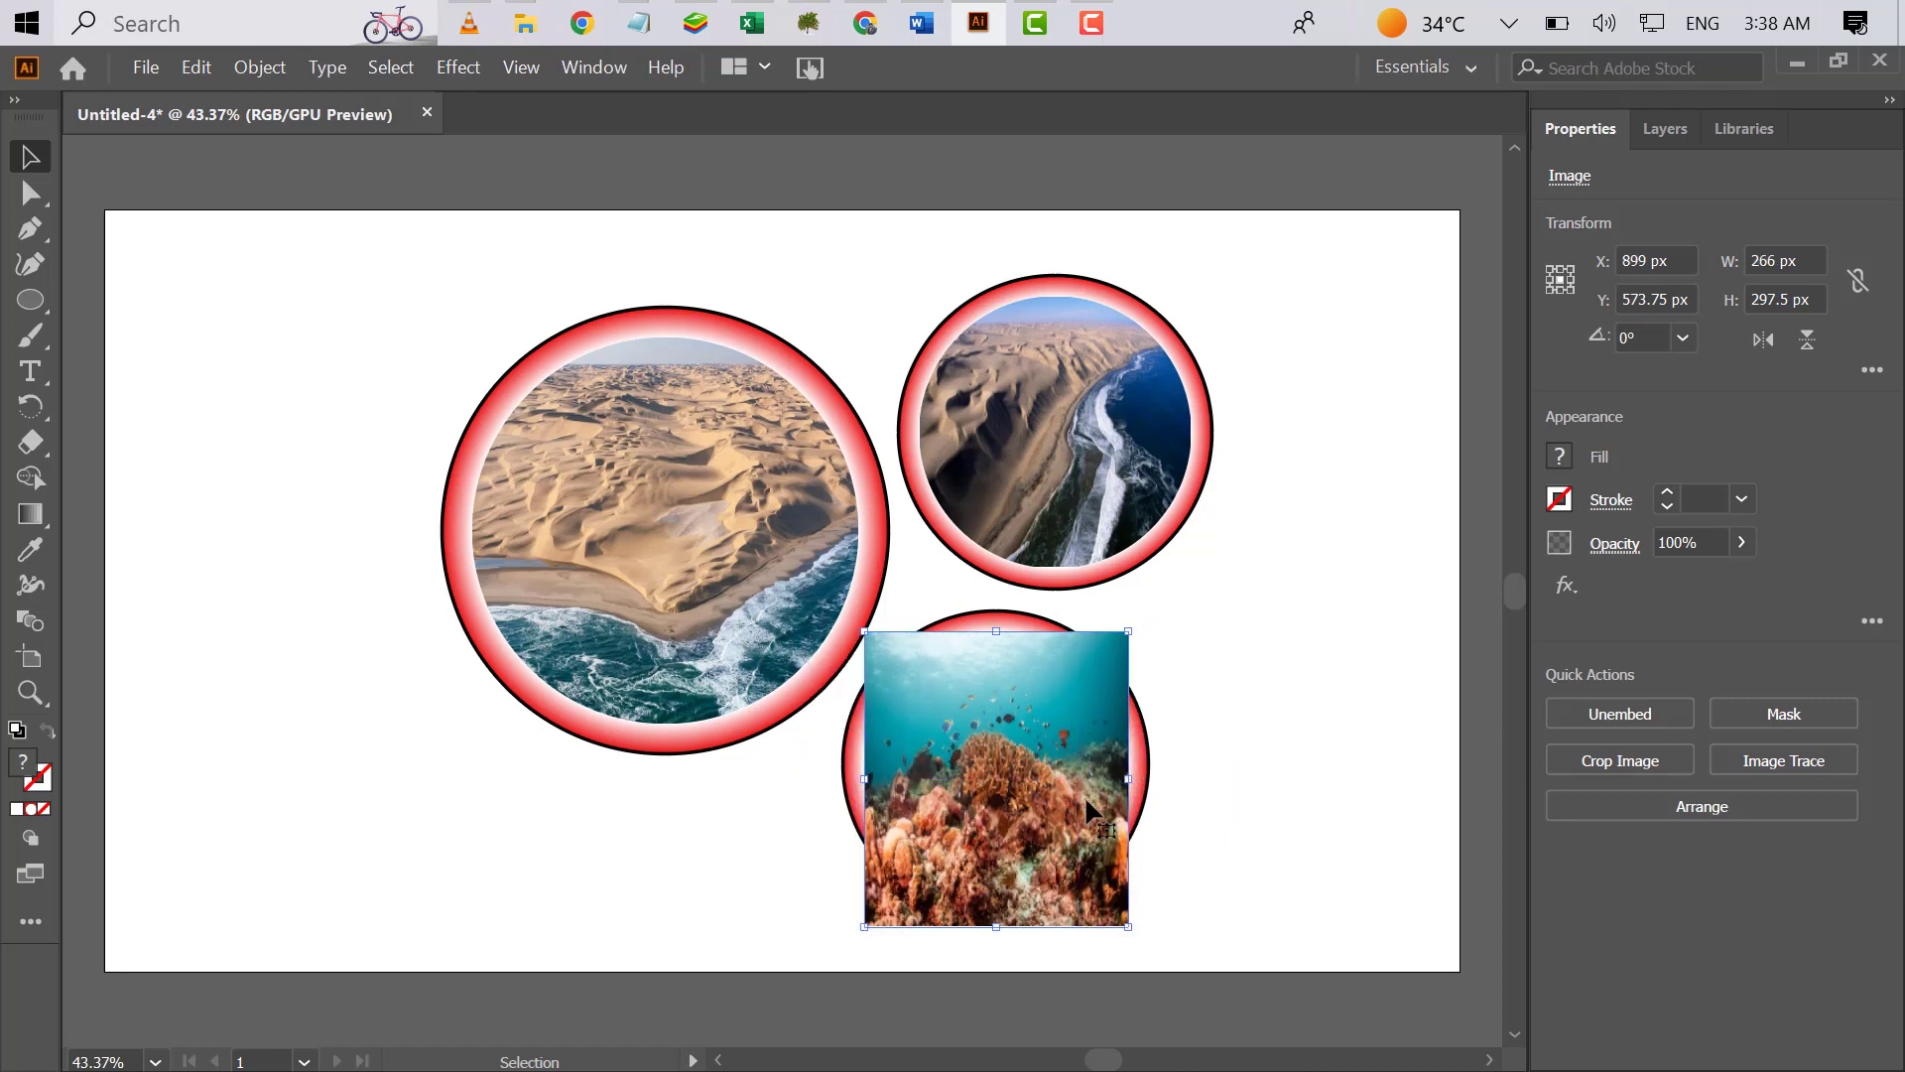
pyautogui.moveTo(998, 928); pyautogui.dragTo(1030, 896)
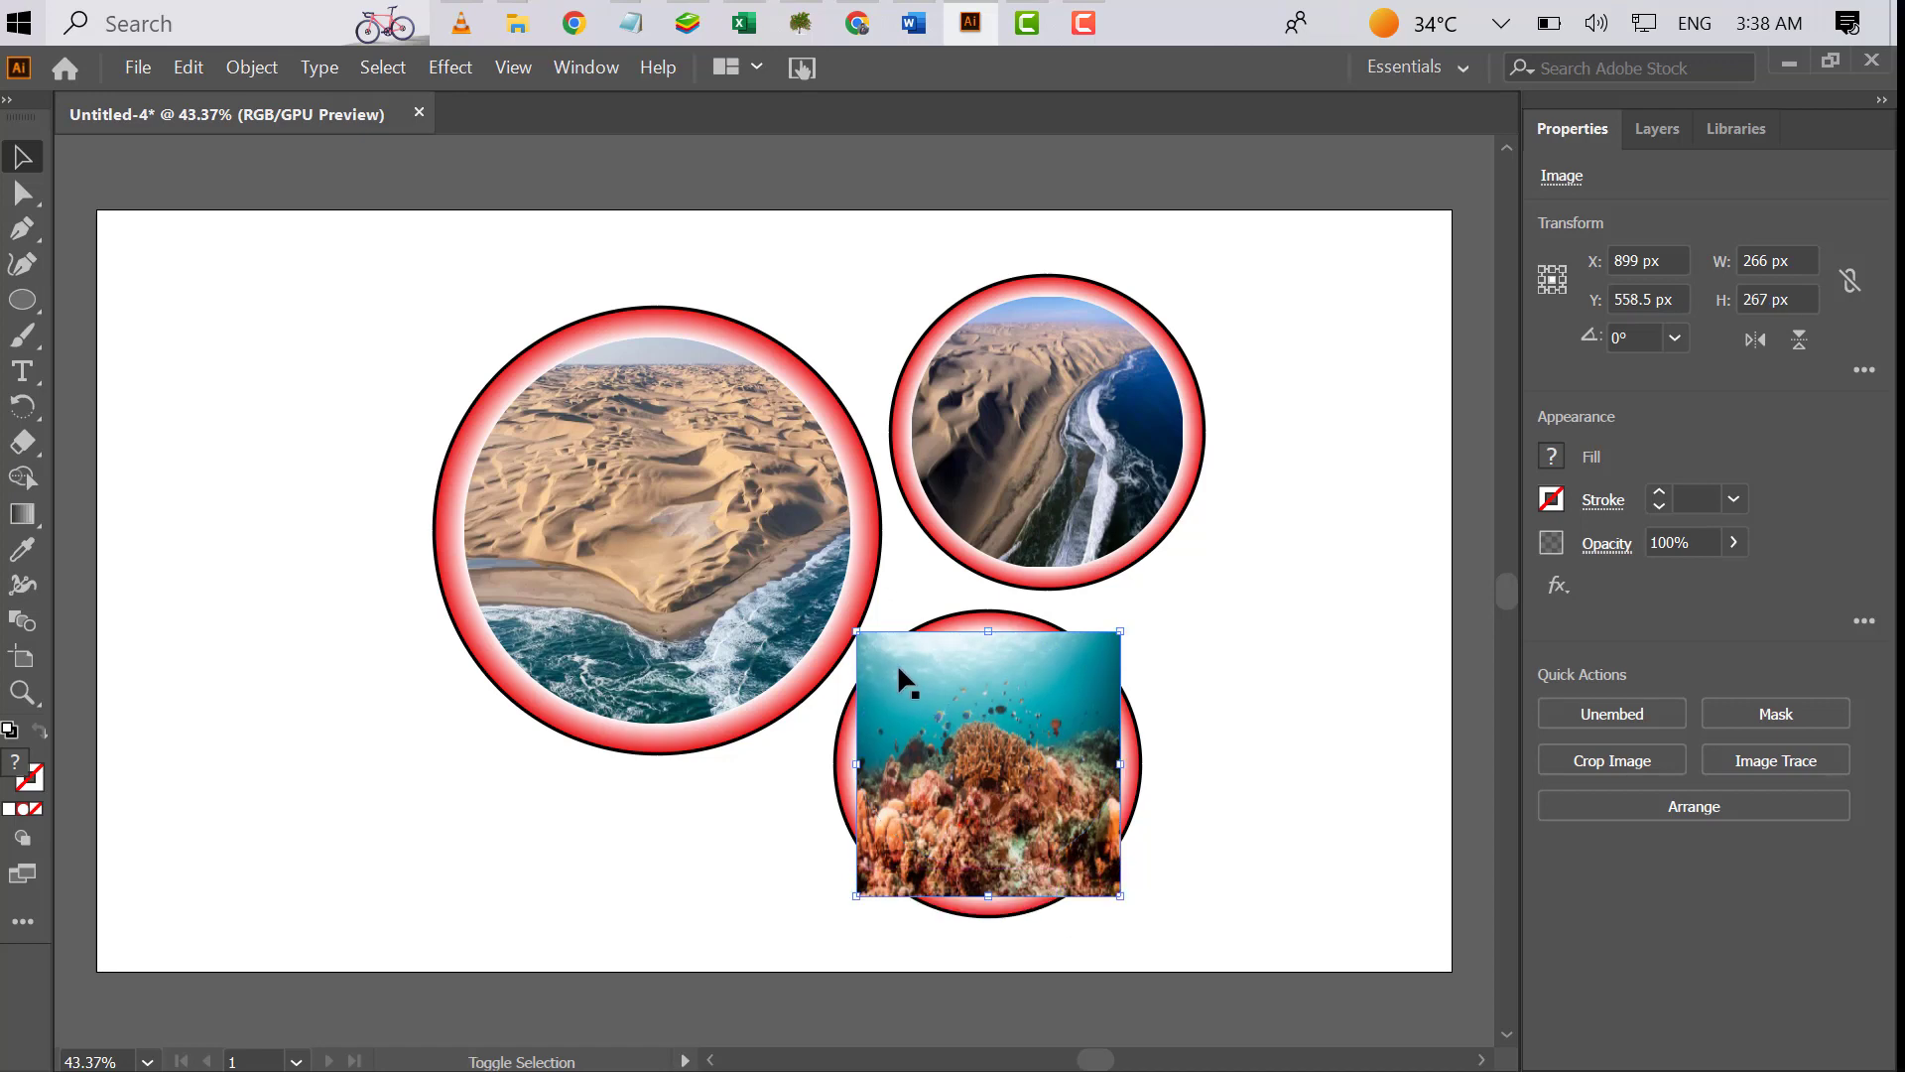
# - Make a clipping mask from the inner circle and the coral reef photo in the lower ring, and deselect it
pyautogui.keyDown('shift'); pyautogui.click(904, 668); pyautogui.keyUp('shift')
pyautogui.rightClick(895, 663)
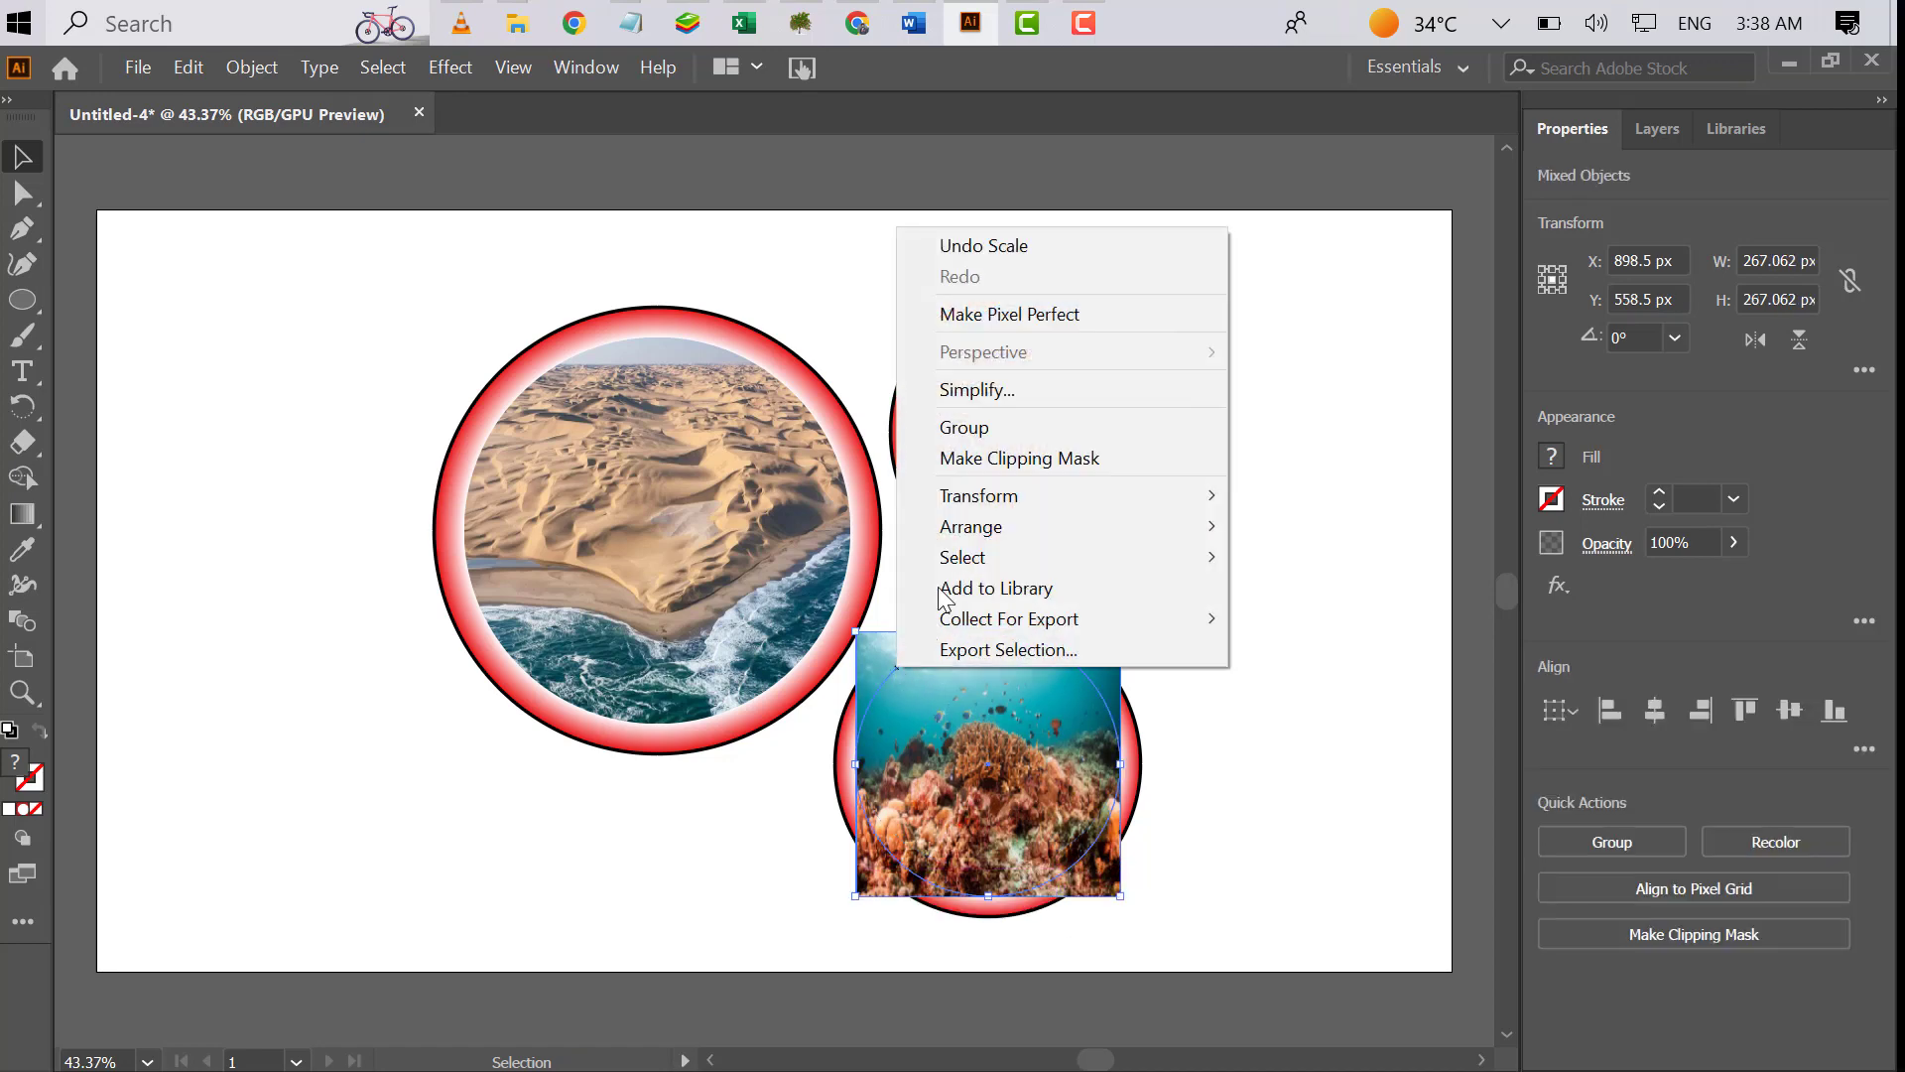
pyautogui.click(1015, 460)
pyautogui.click(1238, 871)
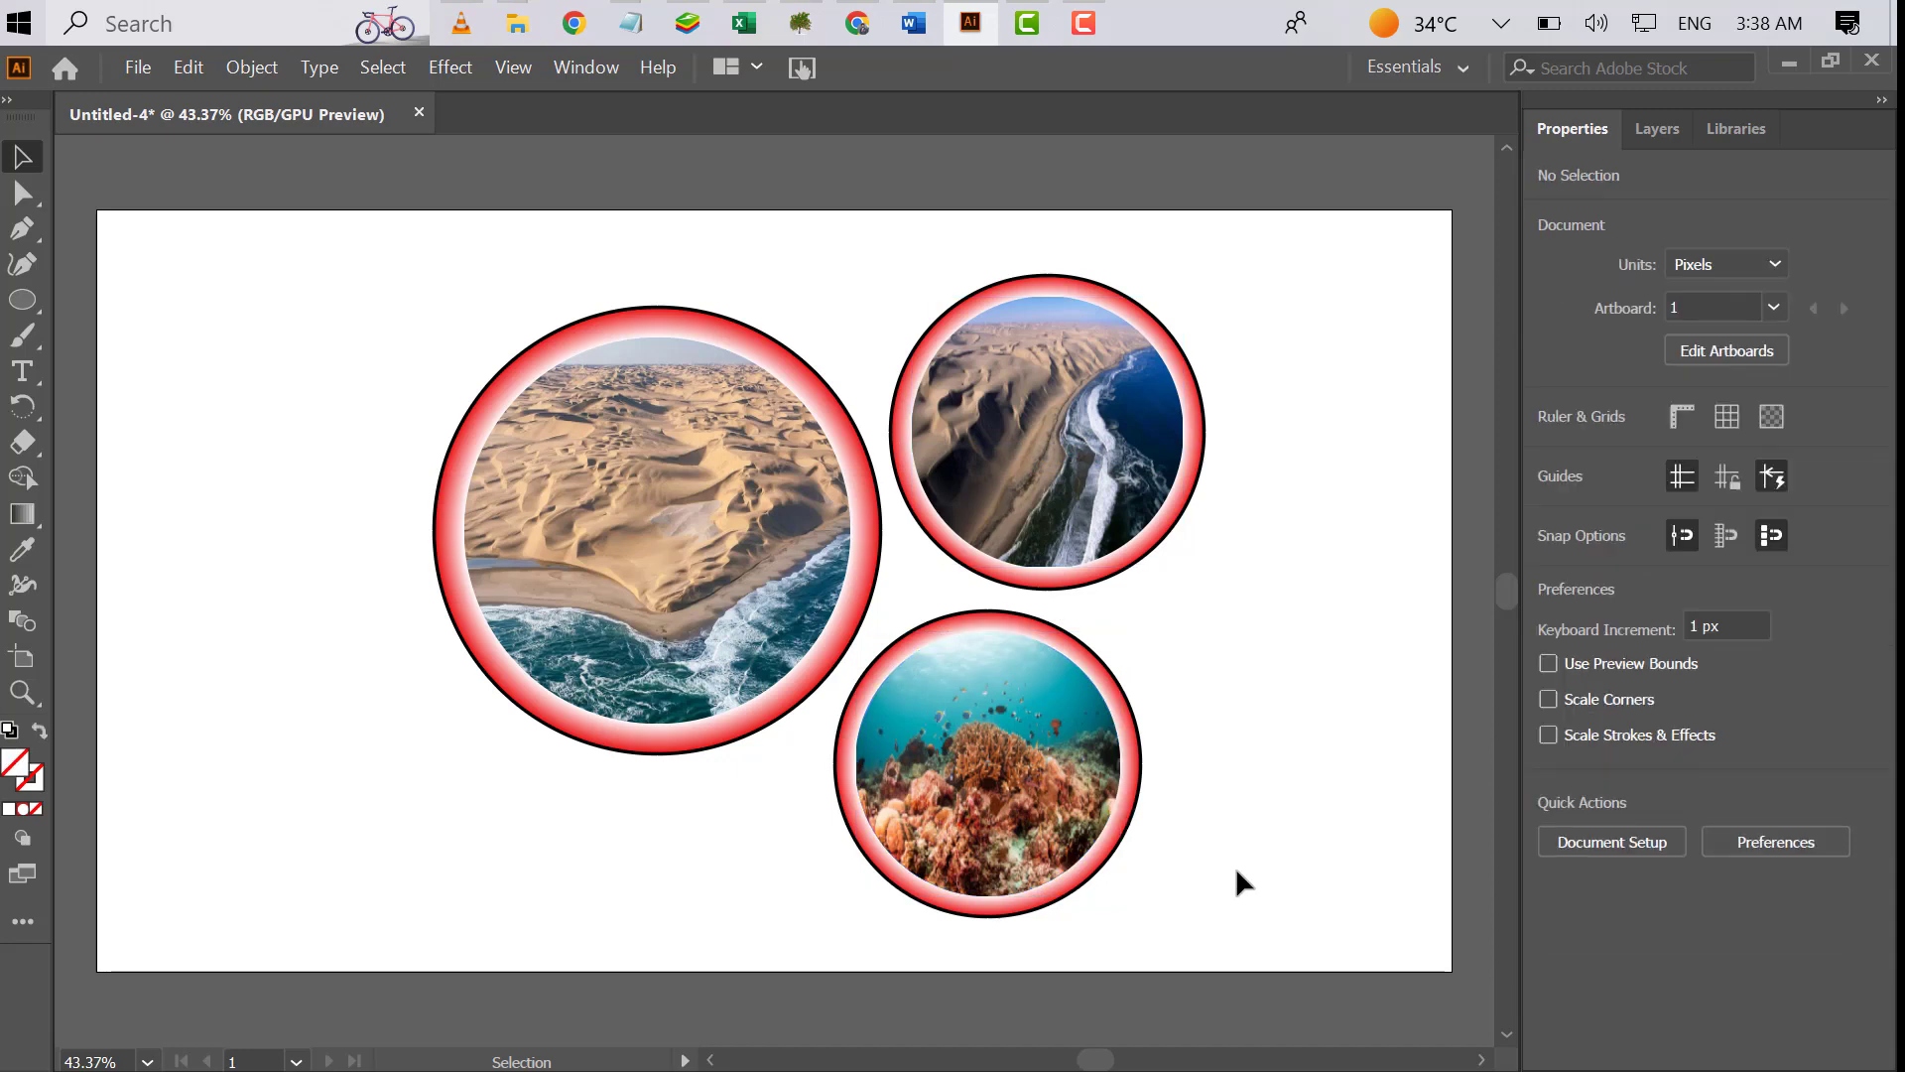